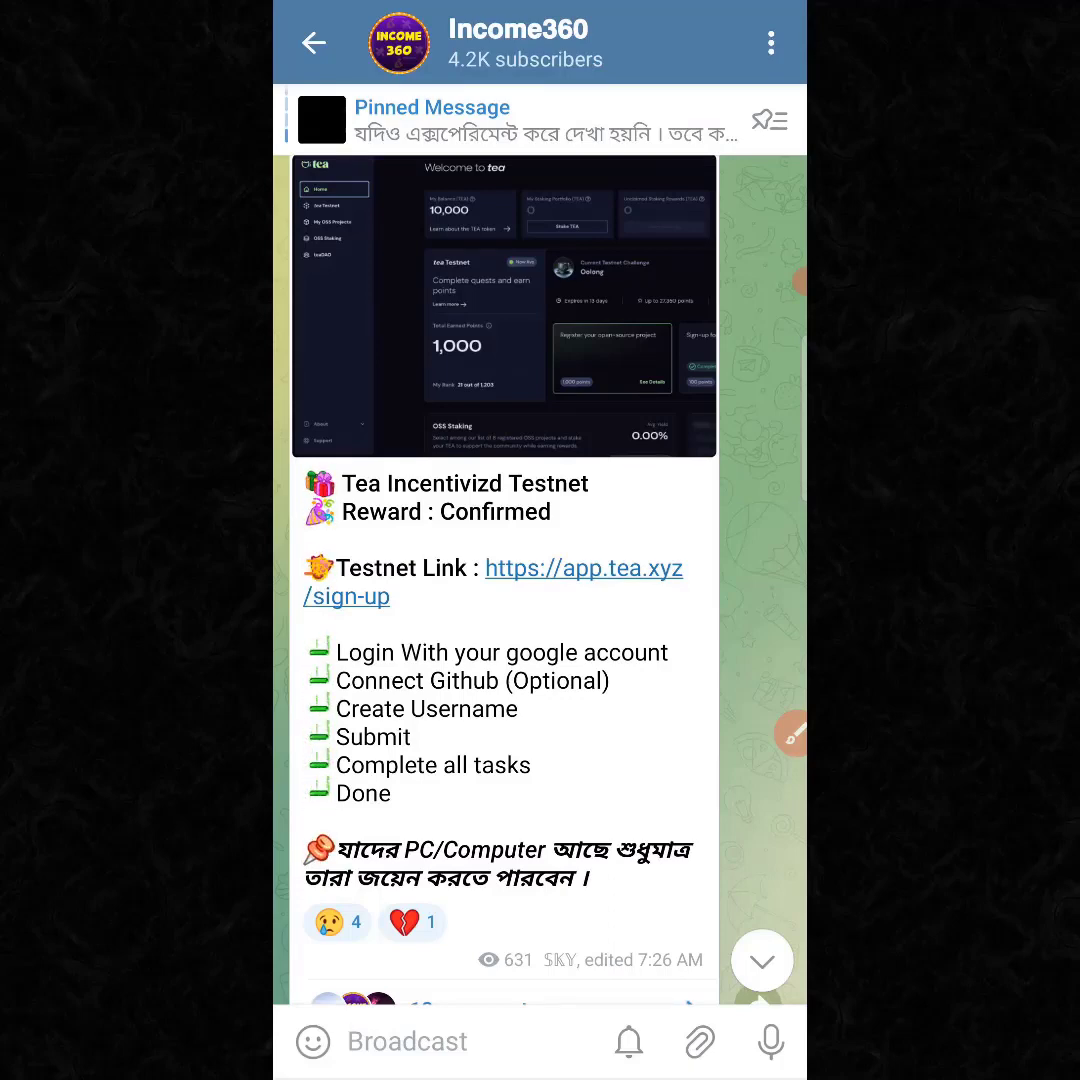
- Navigate around the phone's home and recent screens before adjusting settings
{"action": "left_click", "coordinate": [790, 735]}
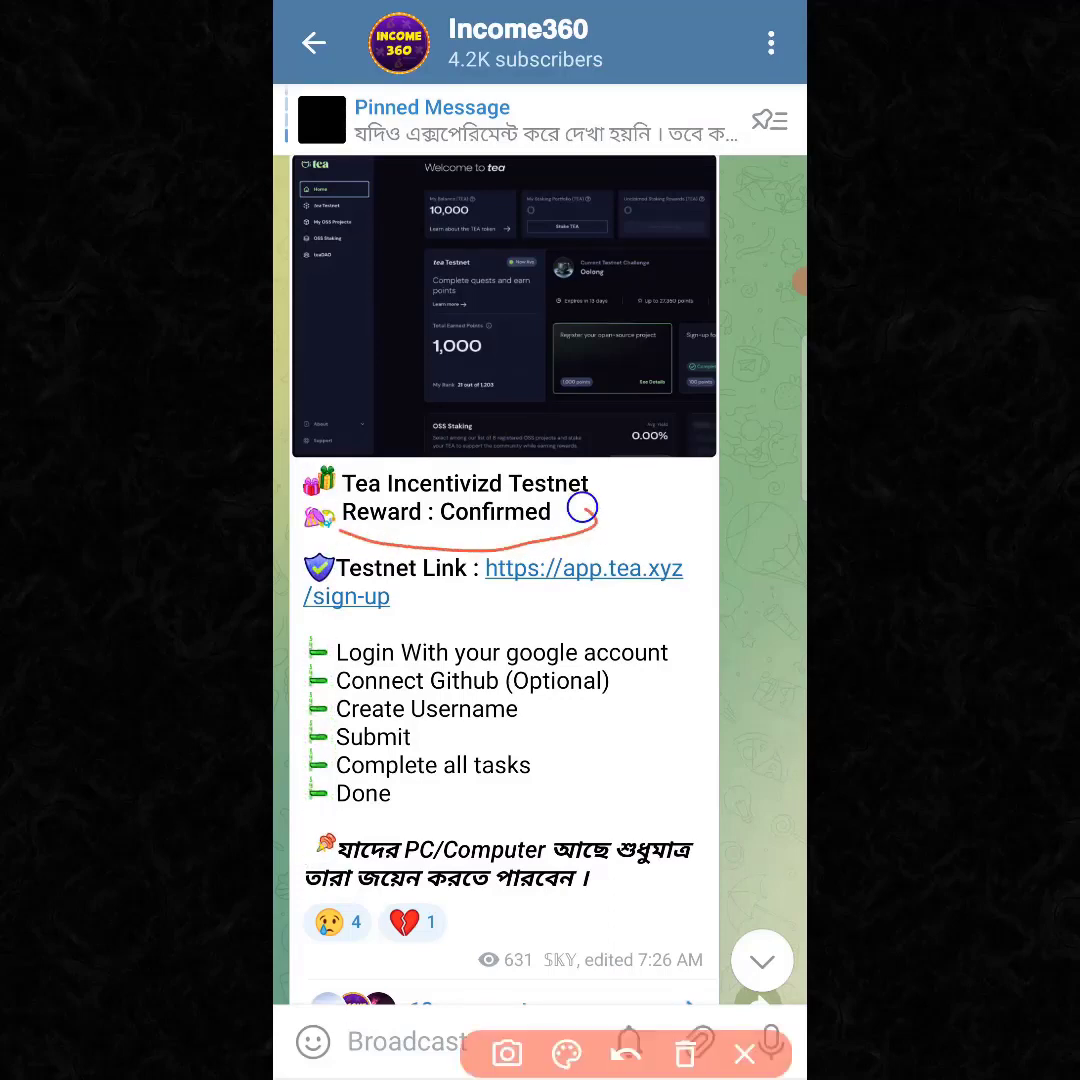
{"action": "left_click_drag", "start_coordinate": [590, 512], "coordinate": [595, 525]}
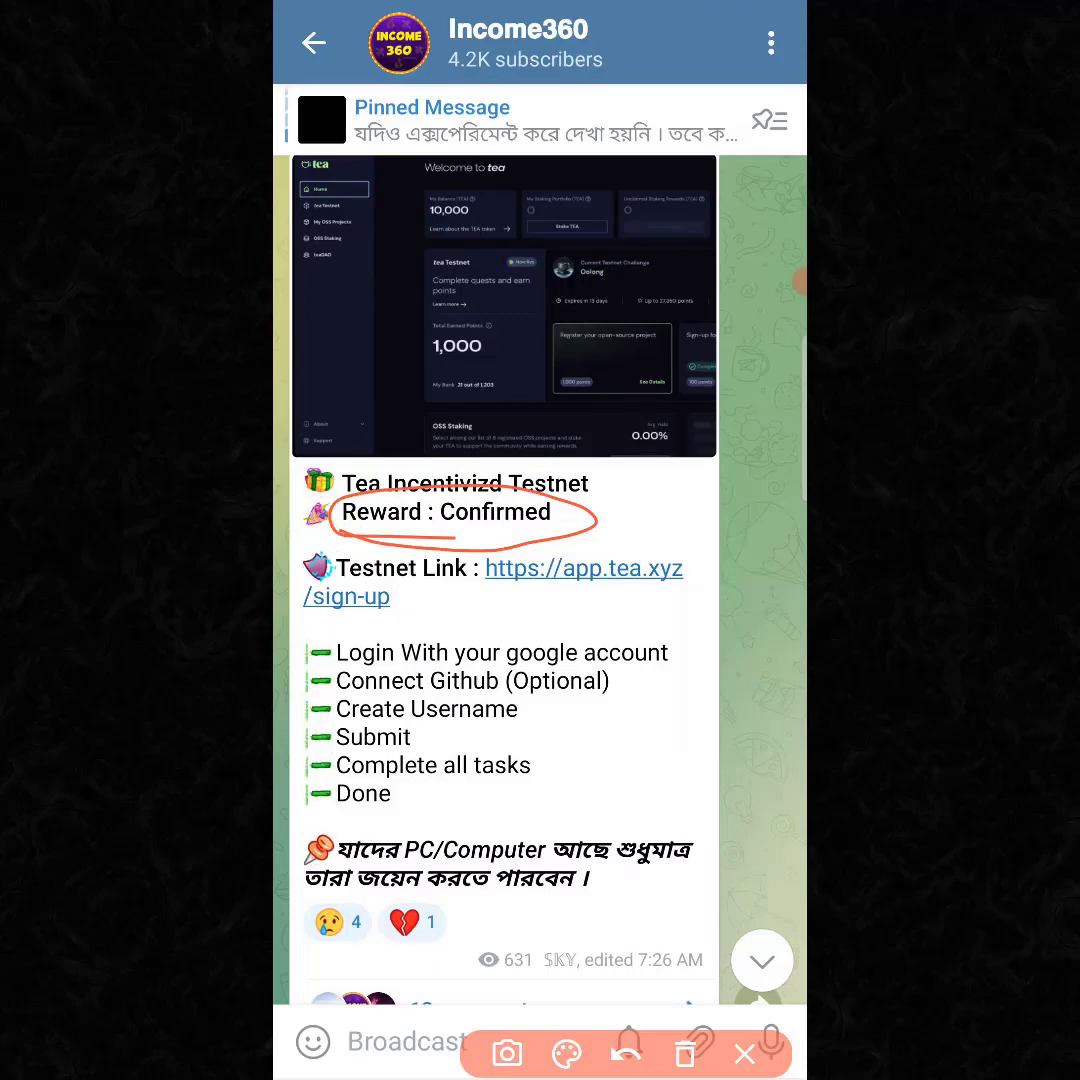
{"action": "left_click", "coordinate": [626, 1052]}
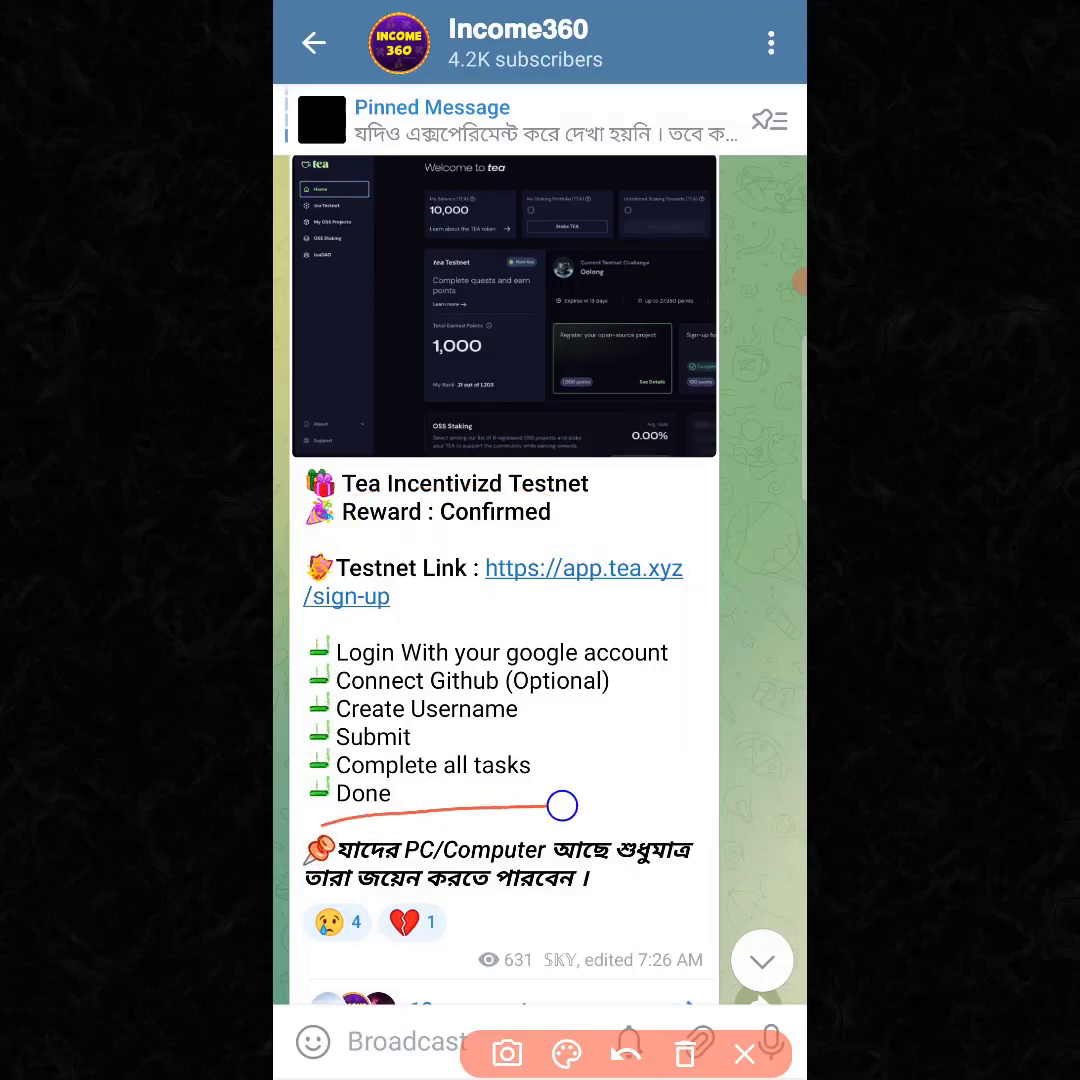
{"action": "left_click_drag", "start_coordinate": [395, 795], "coordinate": [410, 800]}
{"action": "left_click", "coordinate": [626, 1052]}
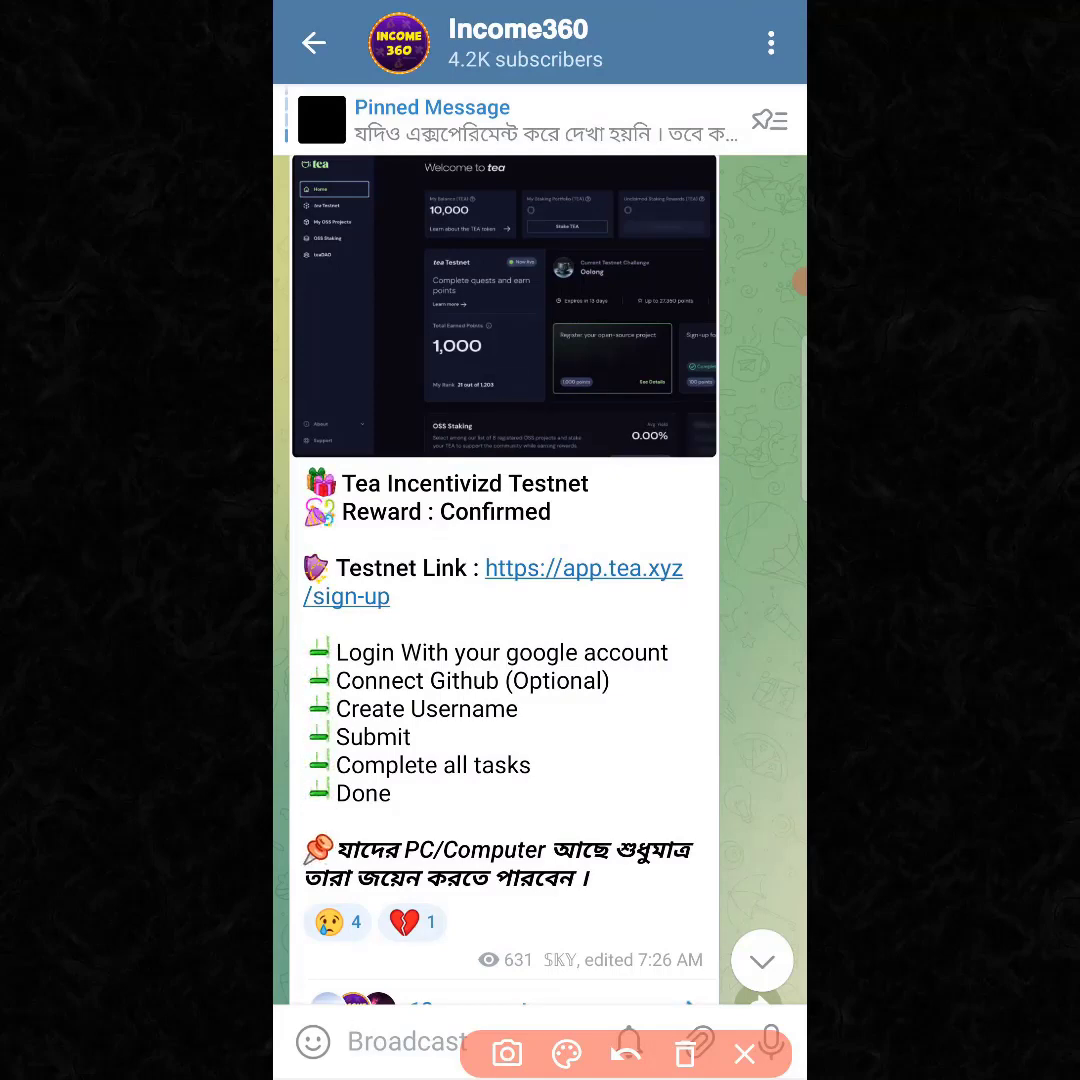
{"action": "left_click", "coordinate": [744, 1053]}
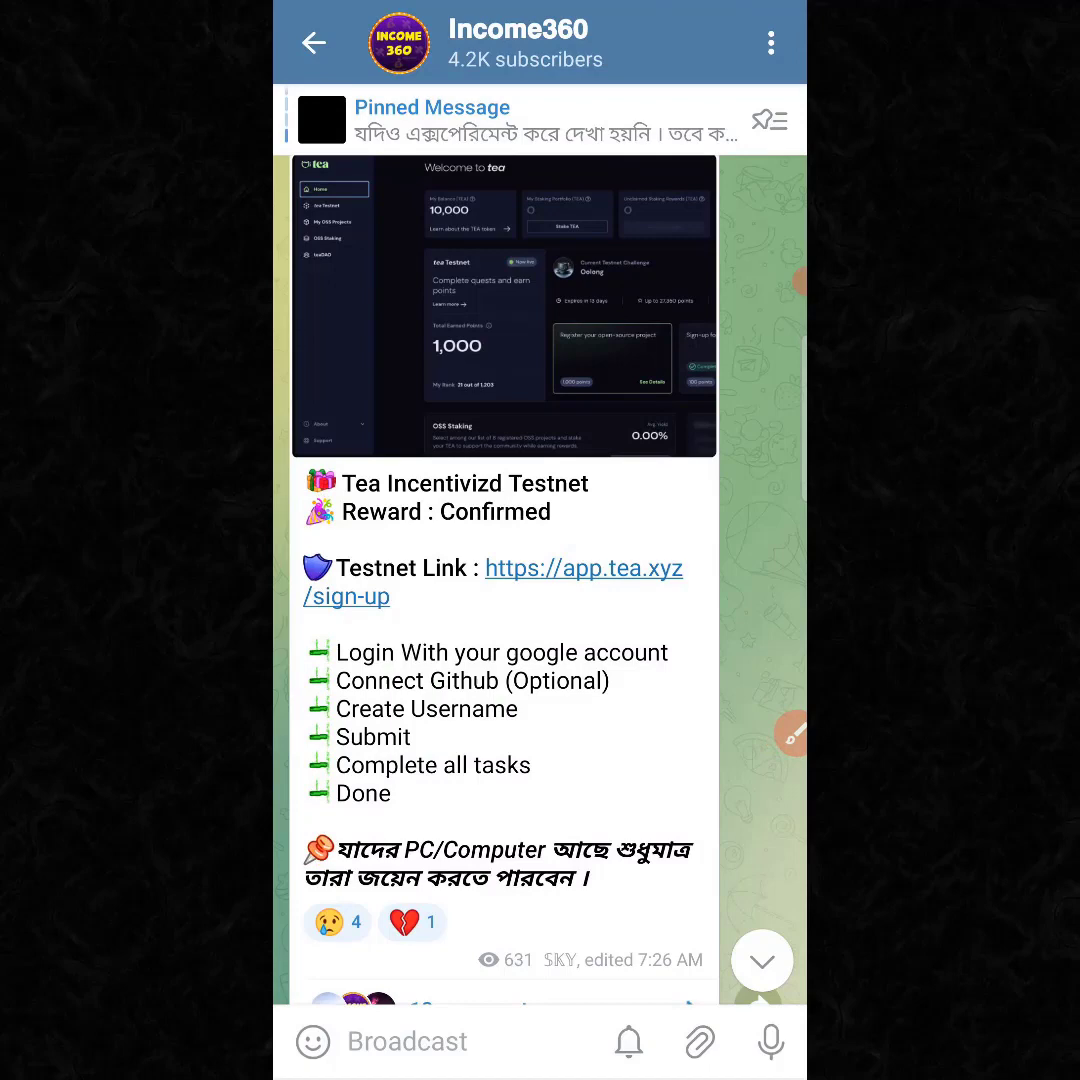
{"action": "scroll", "coordinate": [500, 500], "scroll_direction": "up", "scroll_amount": 1}
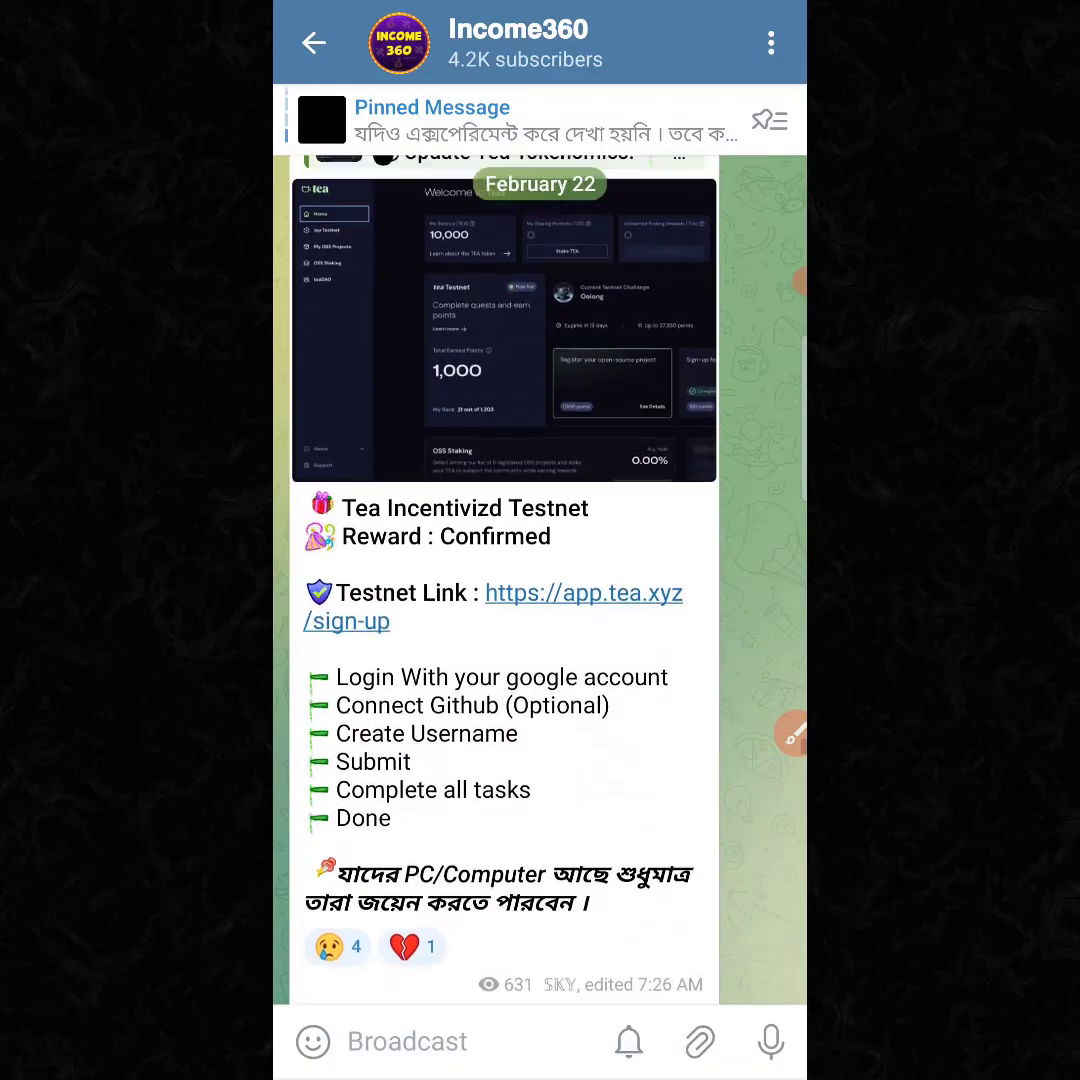
{"action": "scroll", "coordinate": [500, 500], "scroll_direction": "down", "scroll_amount": 1}
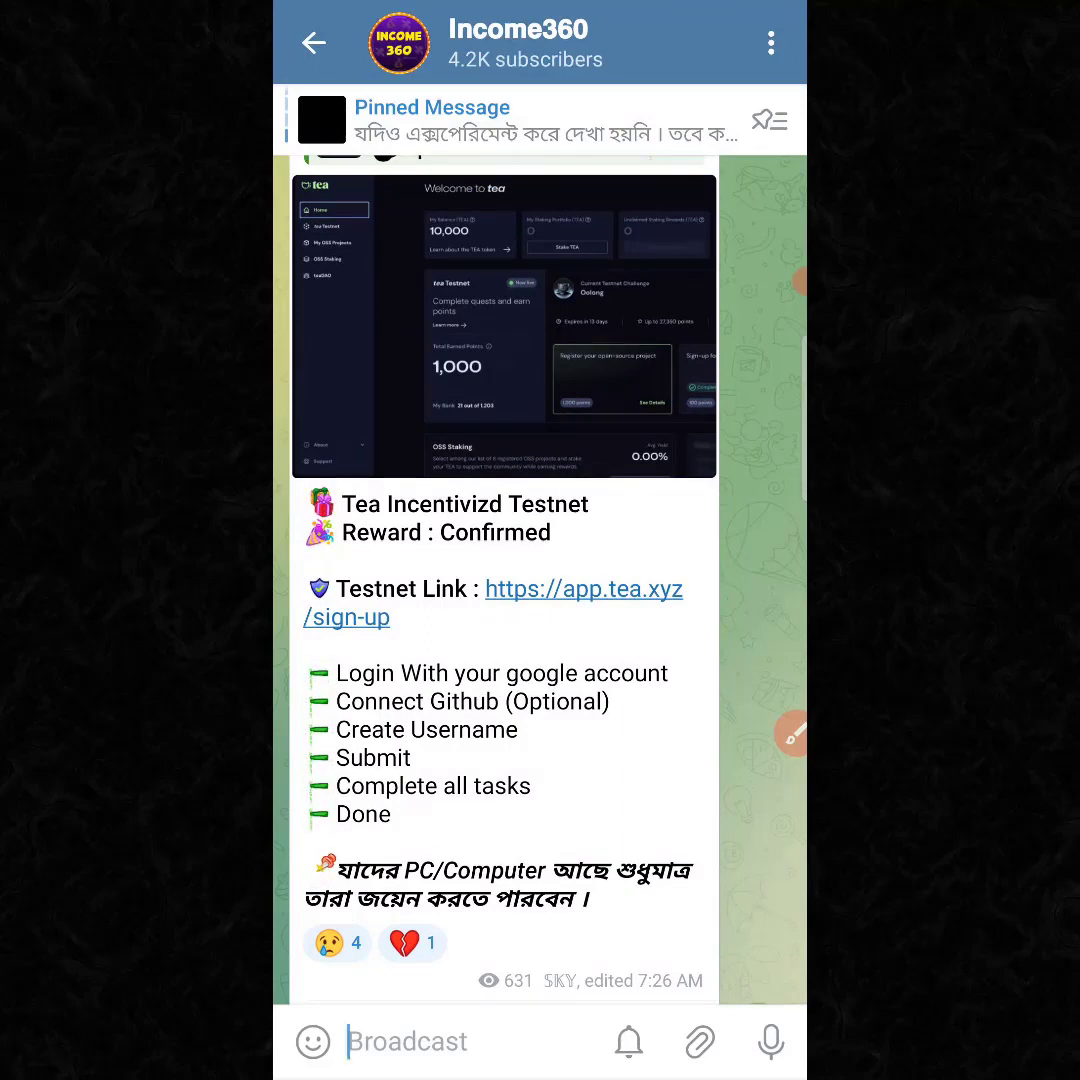
{"action": "scroll", "coordinate": [500, 500], "scroll_direction": "down", "scroll_amount": 1}
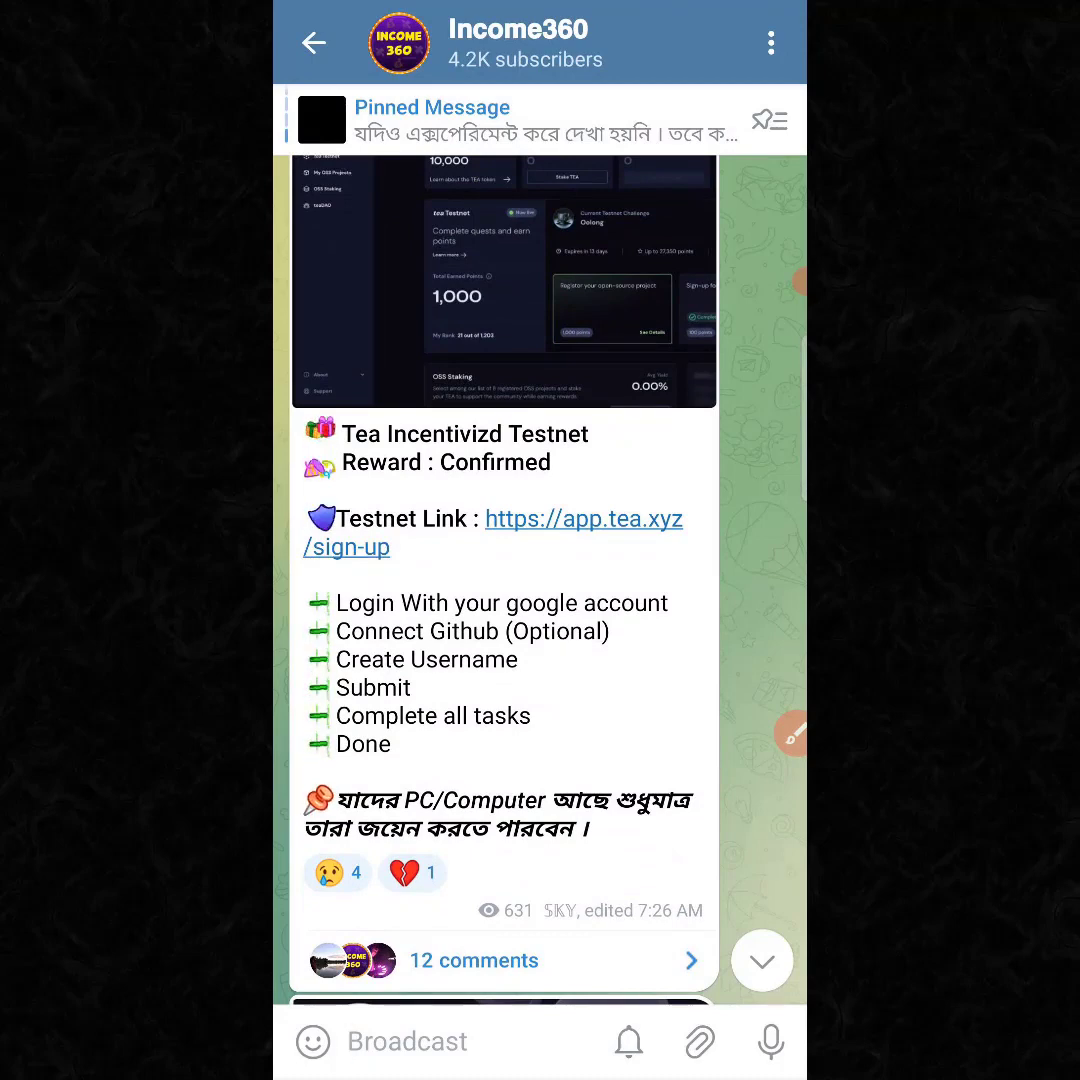
{"action": "scroll", "coordinate": [500, 500], "scroll_direction": "up", "scroll_amount": 1}
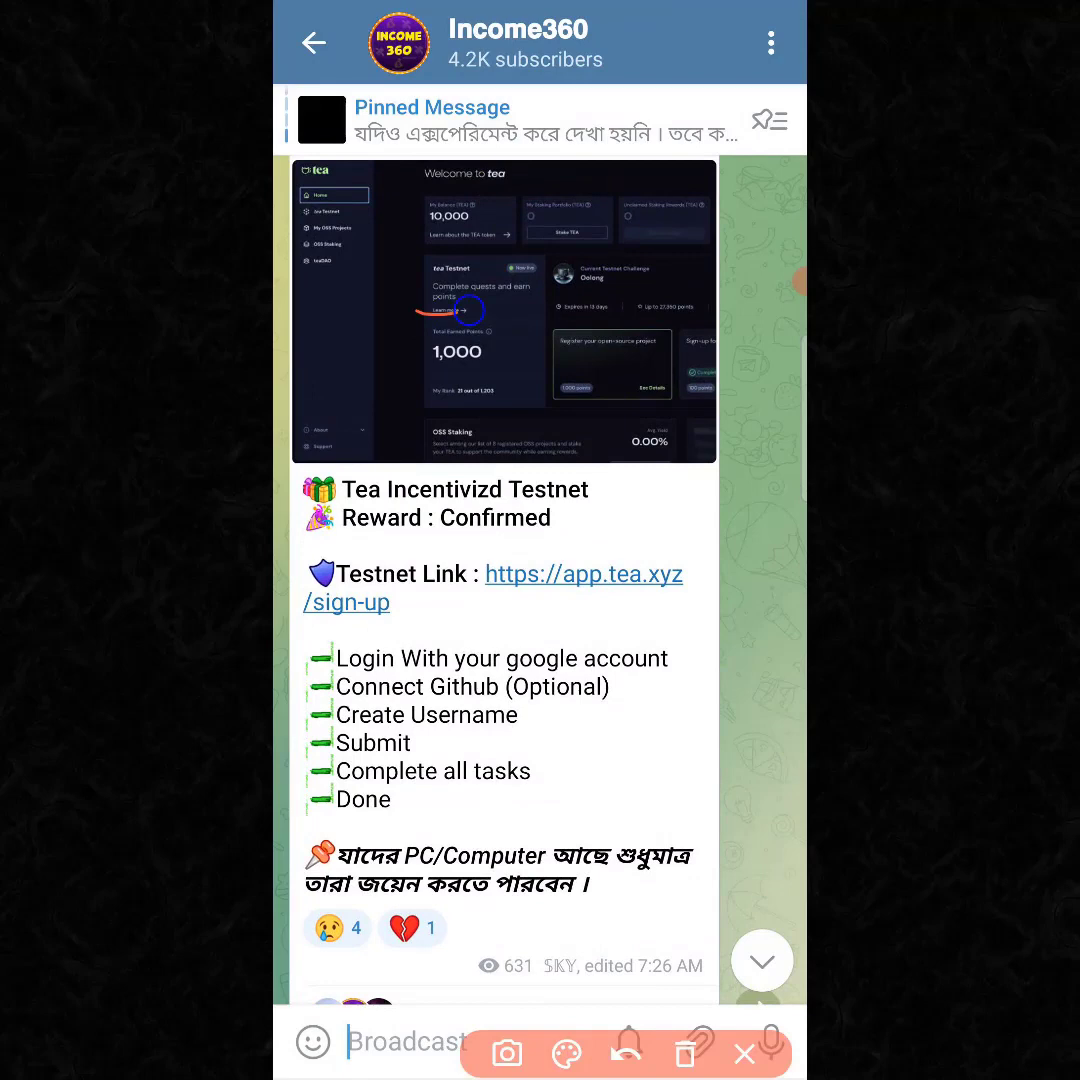
{"action": "left_click_drag", "start_coordinate": [520, 295], "coordinate": [430, 305]}
{"action": "left_click", "coordinate": [745, 1053]}
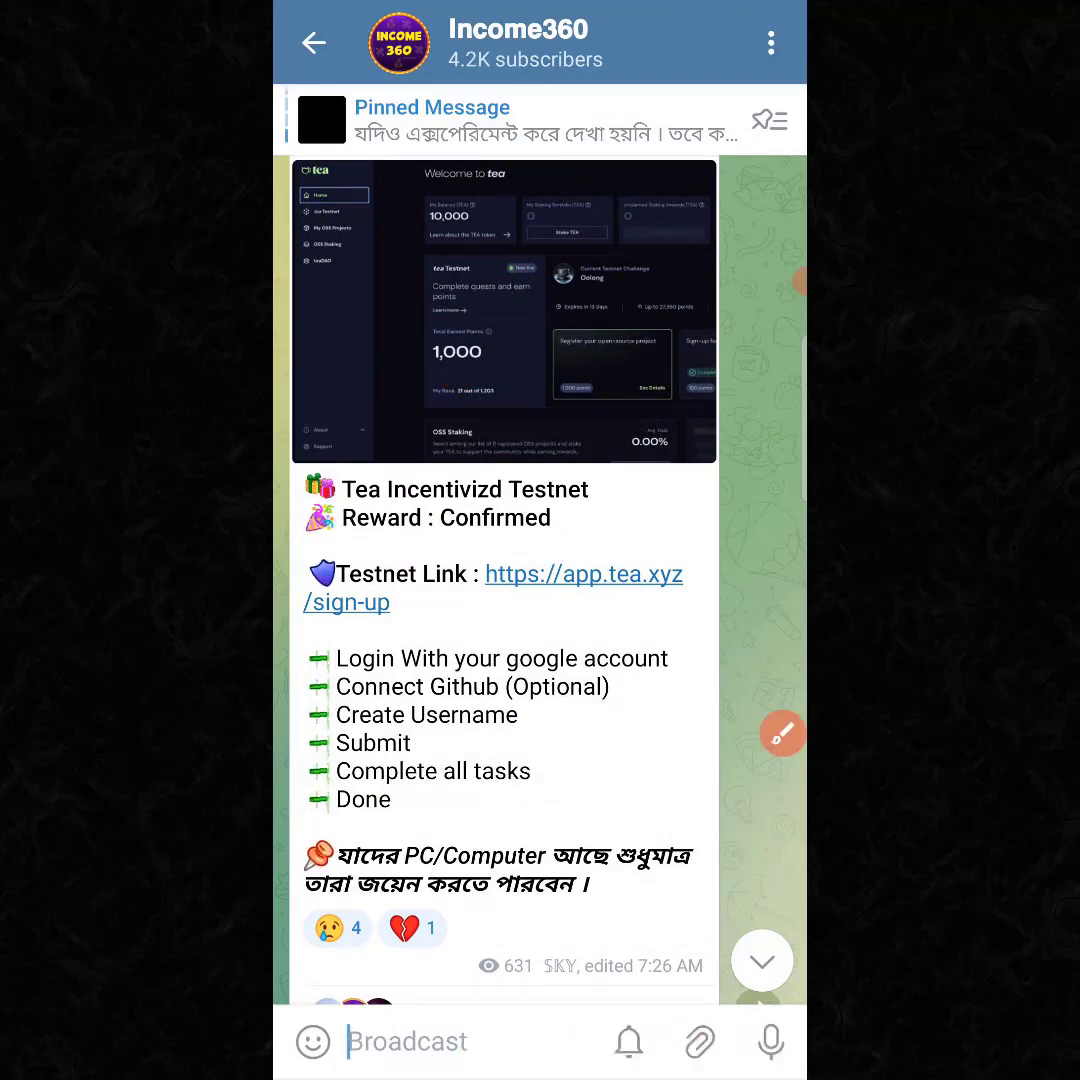
{"action": "scroll", "coordinate": [500, 500], "scroll_direction": "up", "scroll_amount": 1}
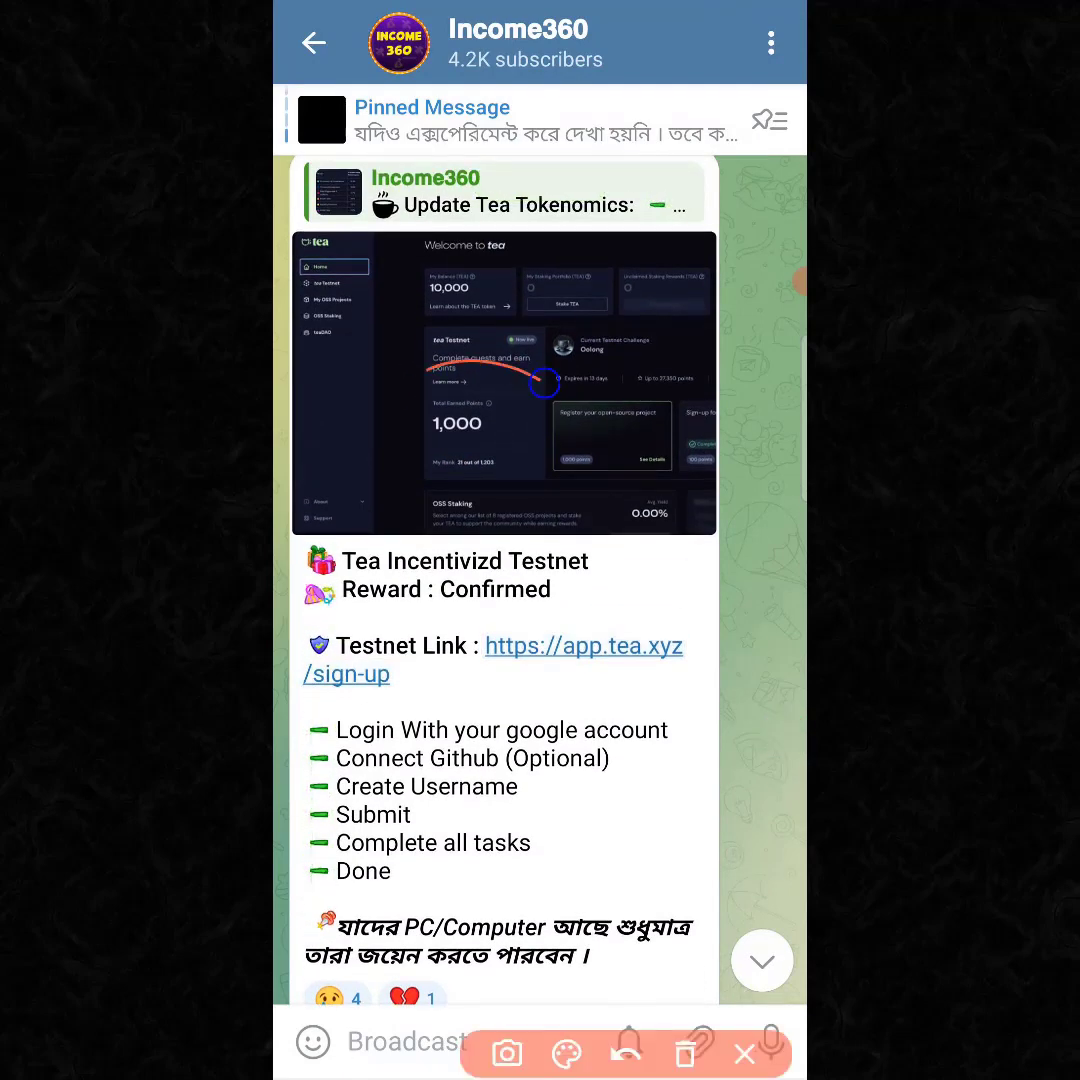
{"action": "left_click_drag", "start_coordinate": [540, 370], "coordinate": [545, 375]}
{"action": "left_click", "coordinate": [685, 1053]}
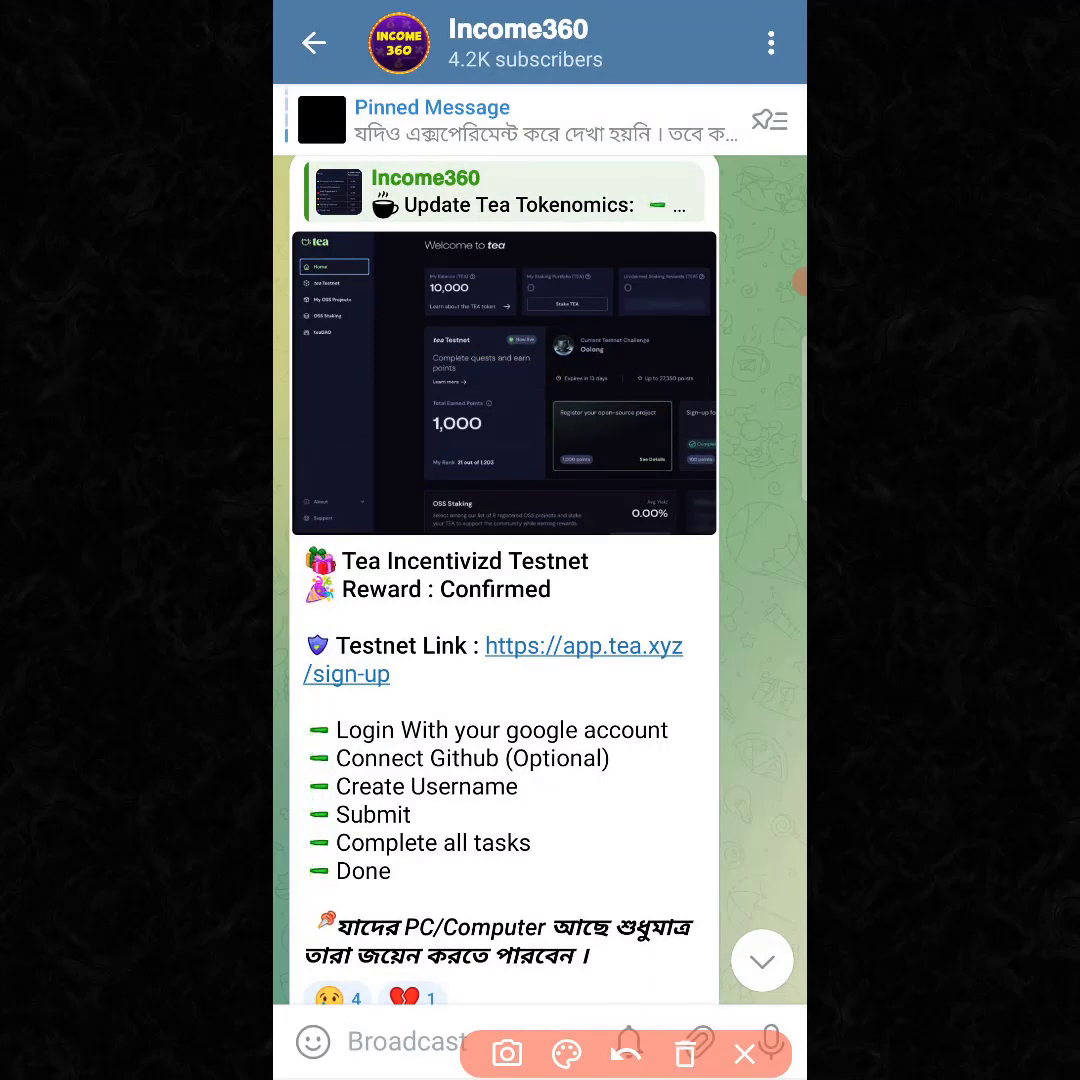
{"action": "left_click", "coordinate": [744, 1053]}
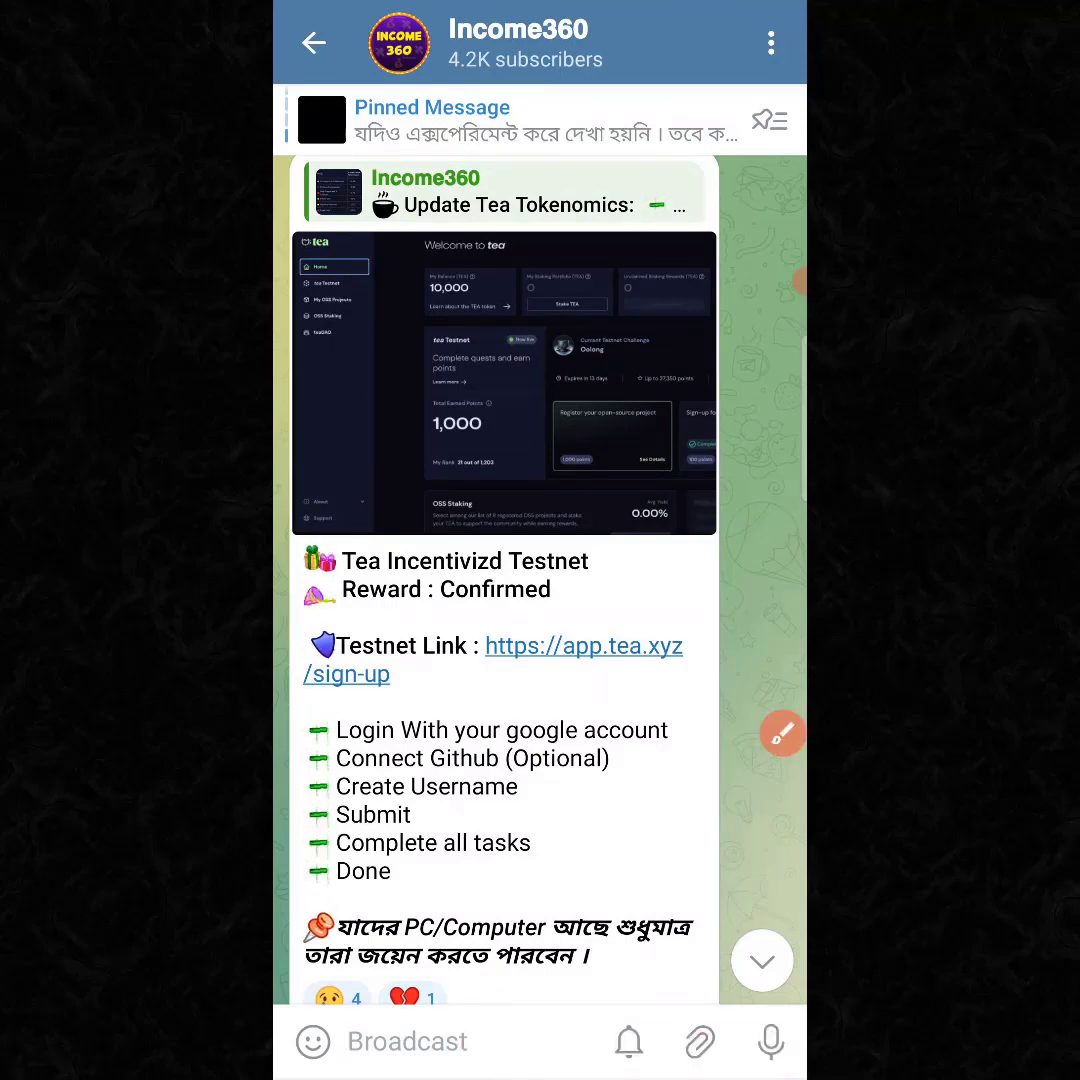
- Enable Auto rotate from Quick Settings, then launch Settings from the gear icon
{"action": "left_click_drag", "start_coordinate": [540, 10], "coordinate": [540, 600]}
{"action": "left_click_drag", "start_coordinate": [540, 150], "coordinate": [540, 700]}
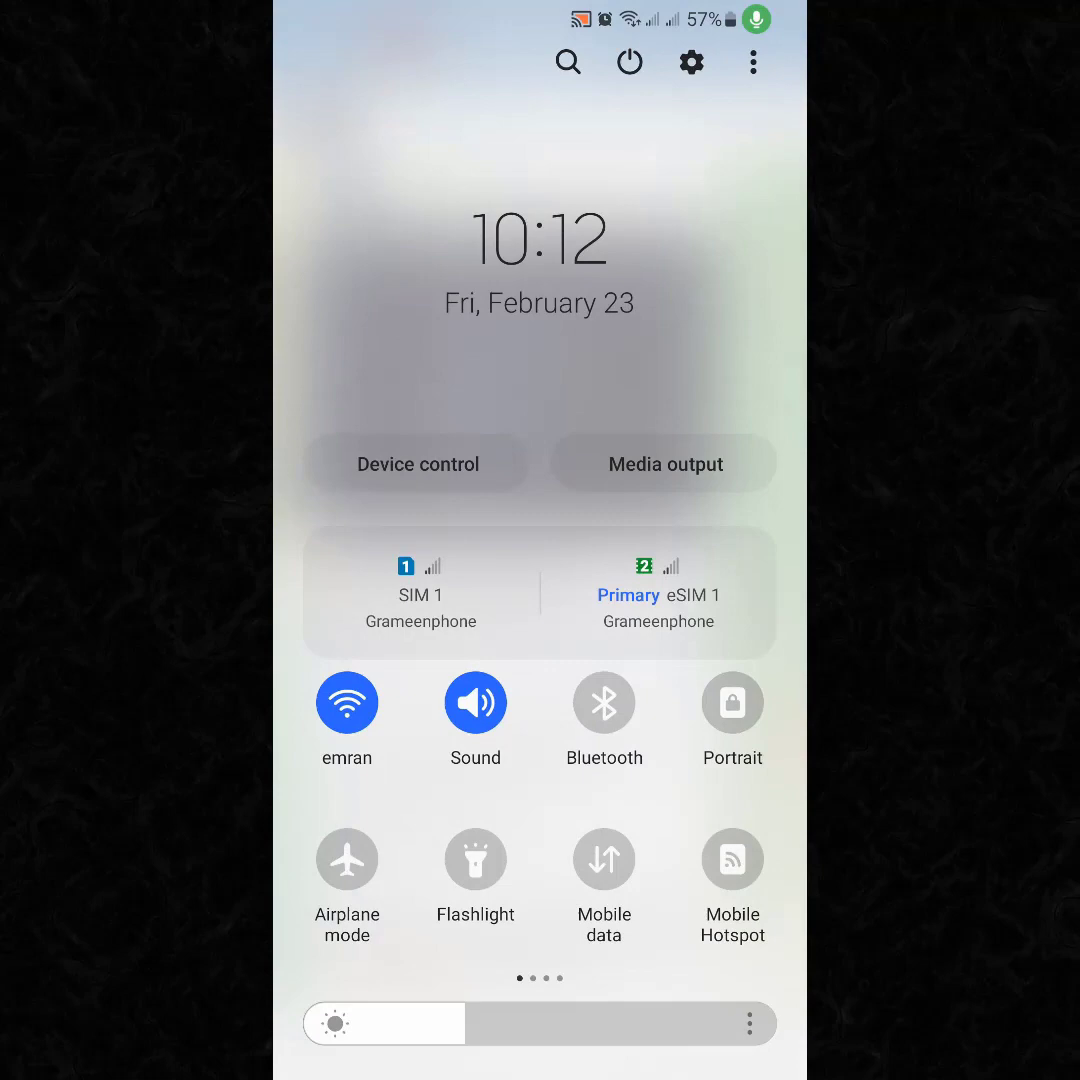
{"action": "left_click", "coordinate": [732, 702]}
{"action": "left_click_drag", "start_coordinate": [540, 980], "coordinate": [540, 400]}
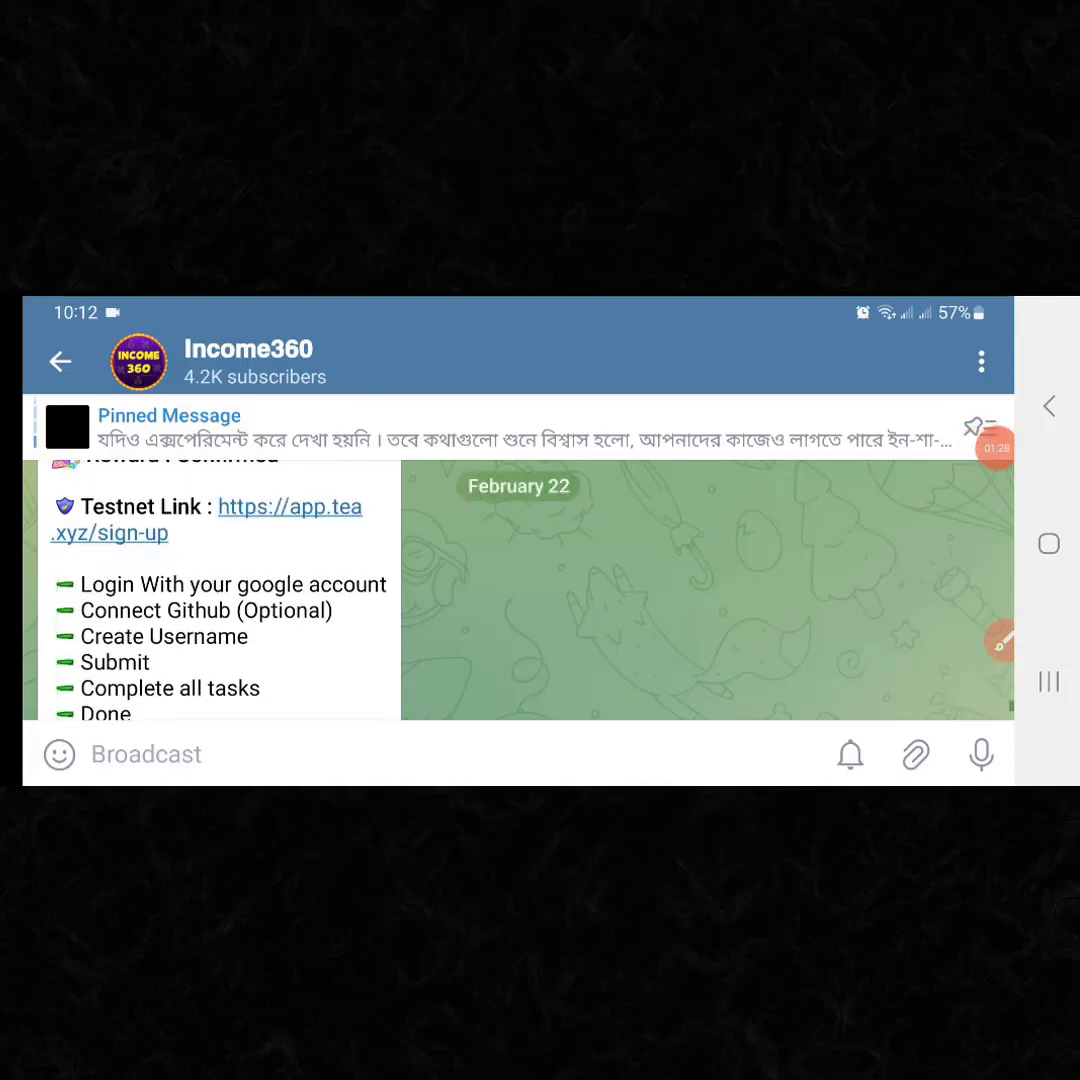
{"action": "scroll", "coordinate": [220, 590], "scroll_direction": "up", "scroll_amount": 3}
{"action": "left_click_drag", "start_coordinate": [540, 300], "coordinate": [540, 700]}
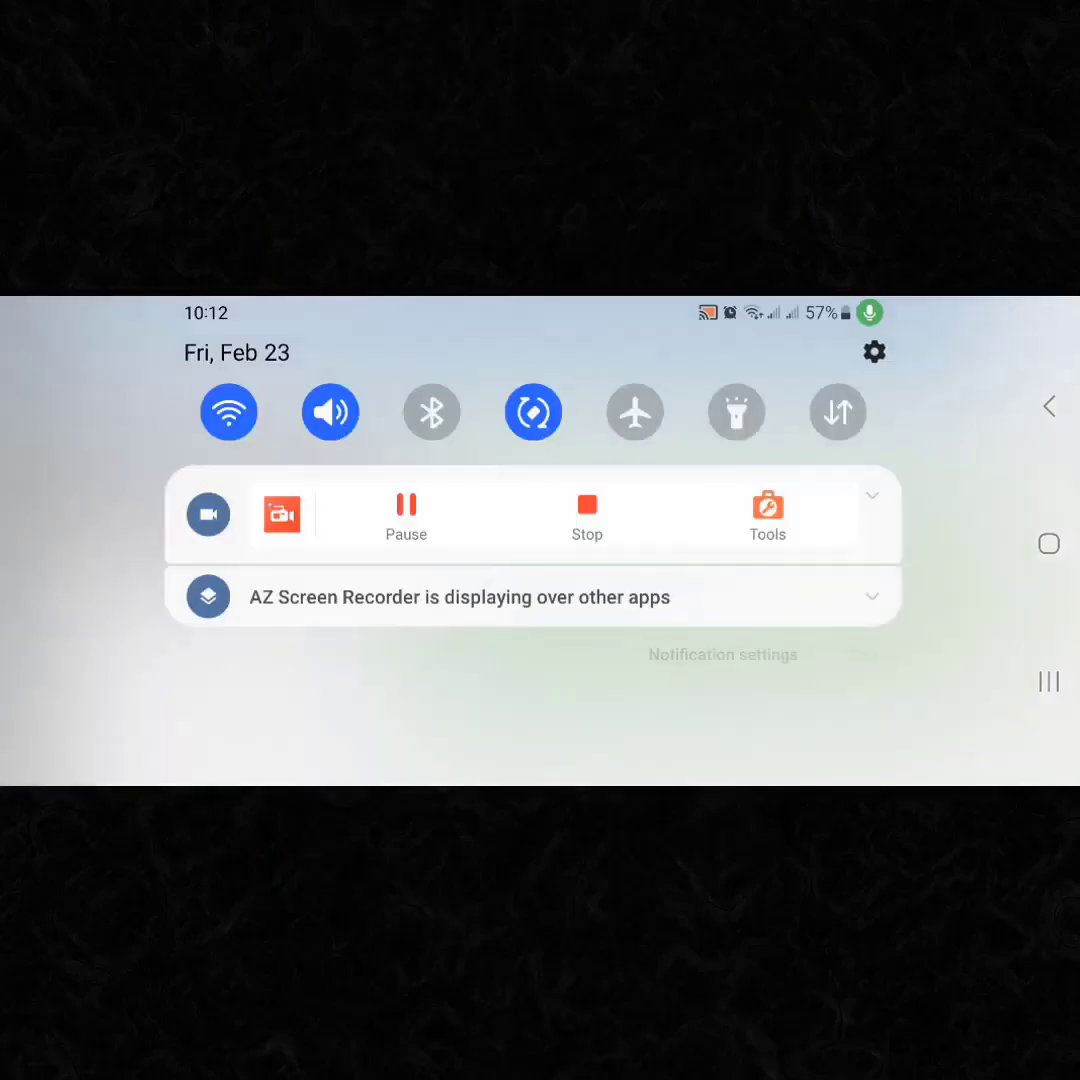
{"action": "left_click", "coordinate": [874, 352]}
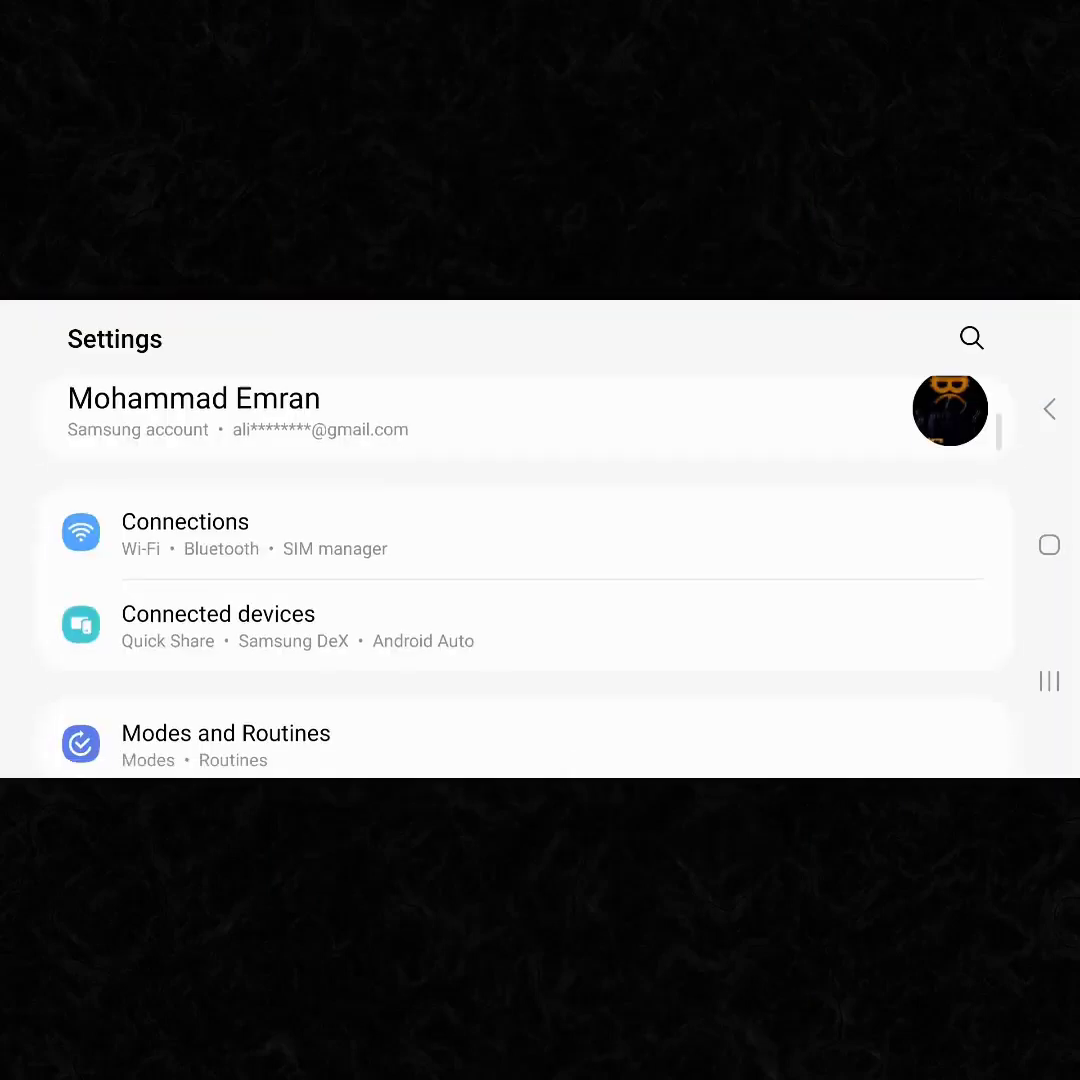
{"action": "scroll", "coordinate": [540, 600], "scroll_direction": "down", "scroll_amount": 10}
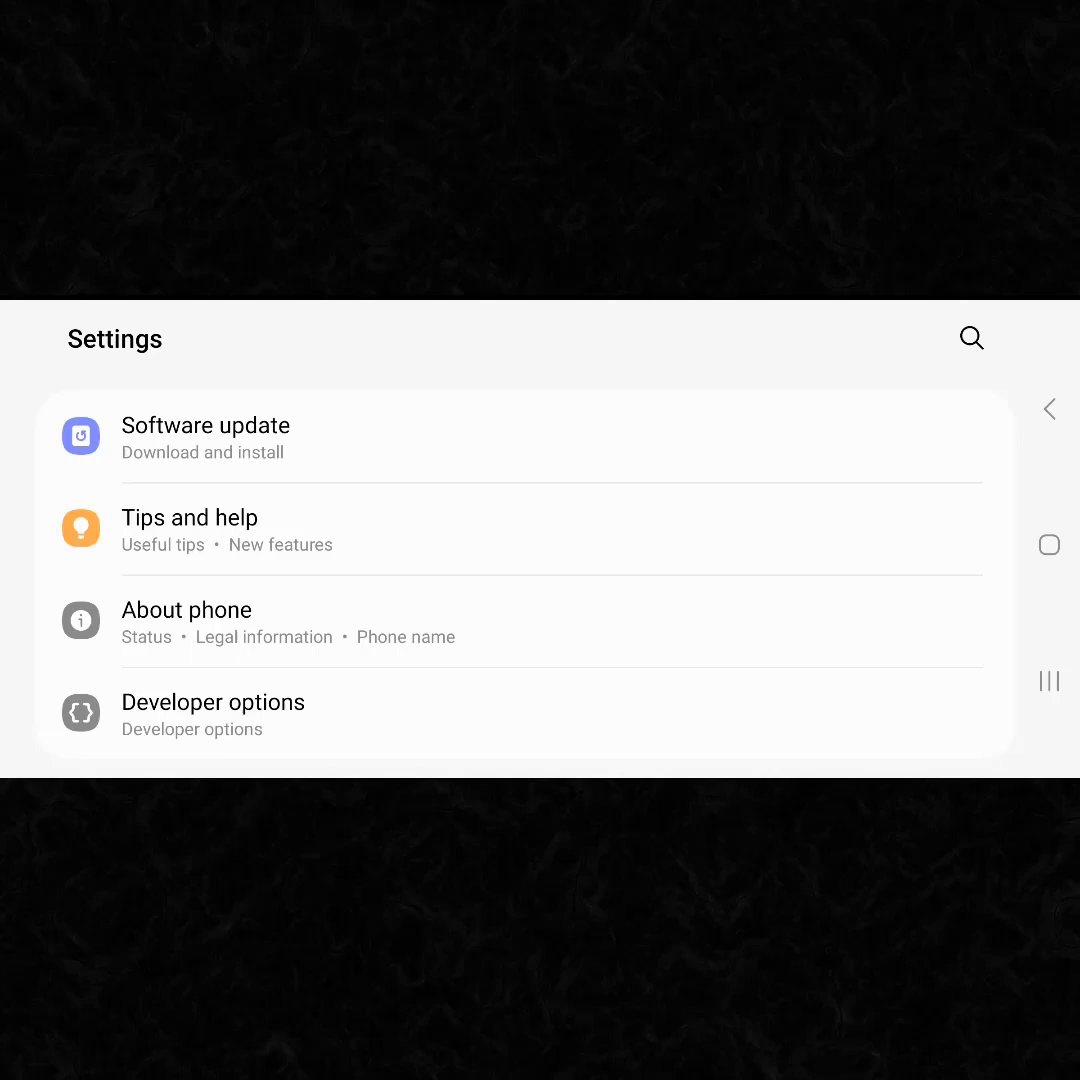
- Go to About phone > Software information
{"action": "left_click", "coordinate": [400, 622]}
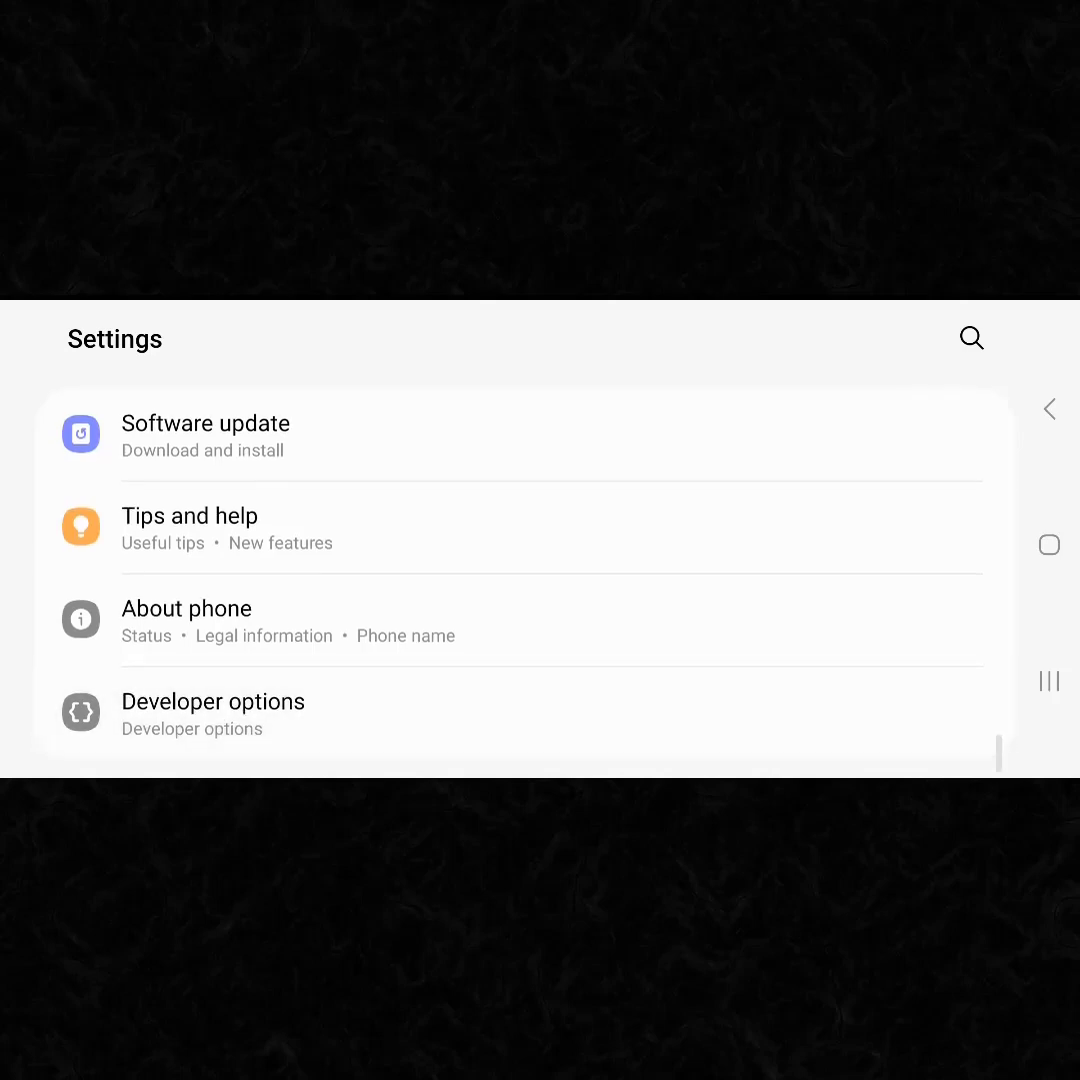
{"action": "left_click", "coordinate": [400, 620]}
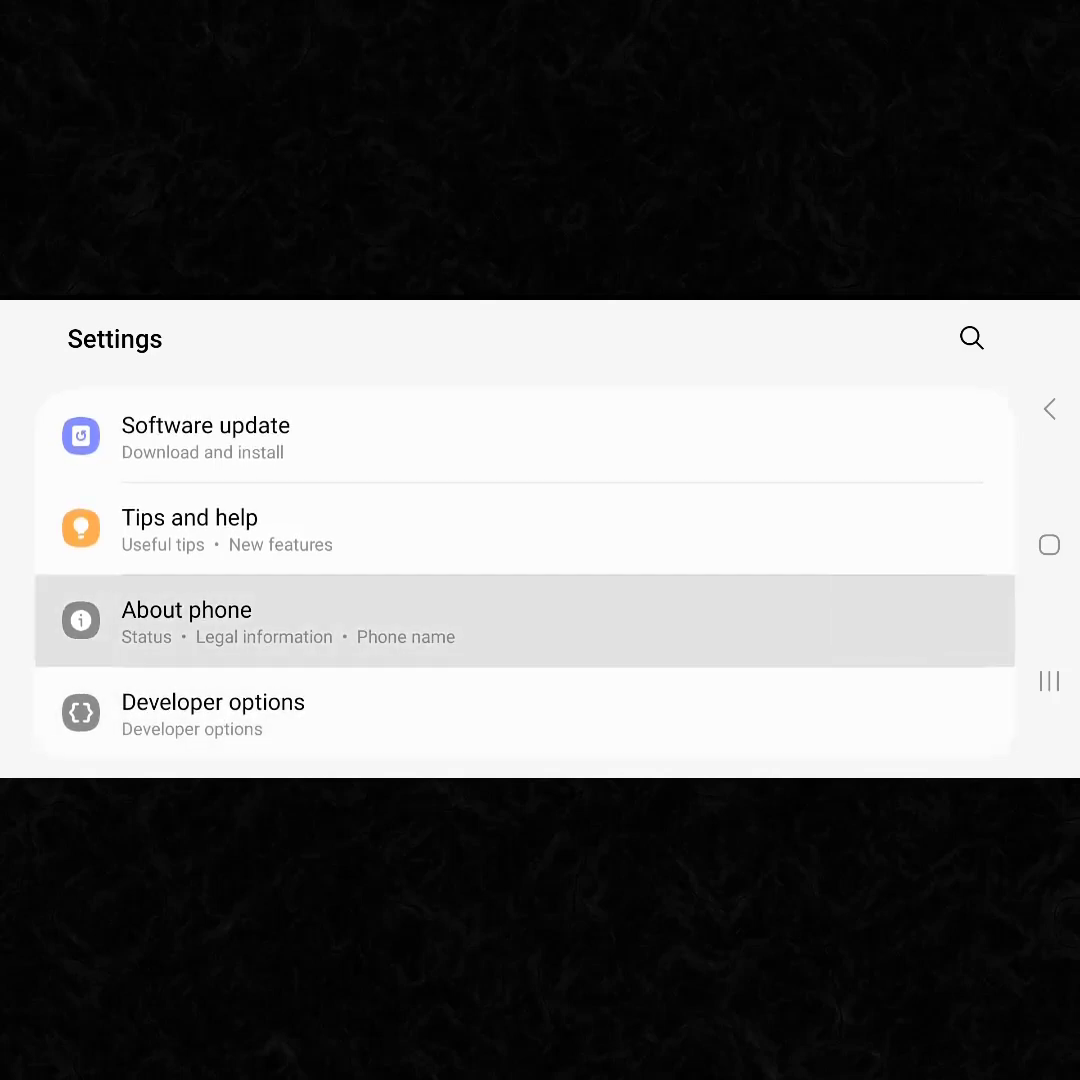
{"action": "scroll", "coordinate": [540, 560], "scroll_direction": "down", "scroll_amount": 5}
{"action": "scroll", "coordinate": [540, 560], "scroll_direction": "down", "scroll_amount": 5}
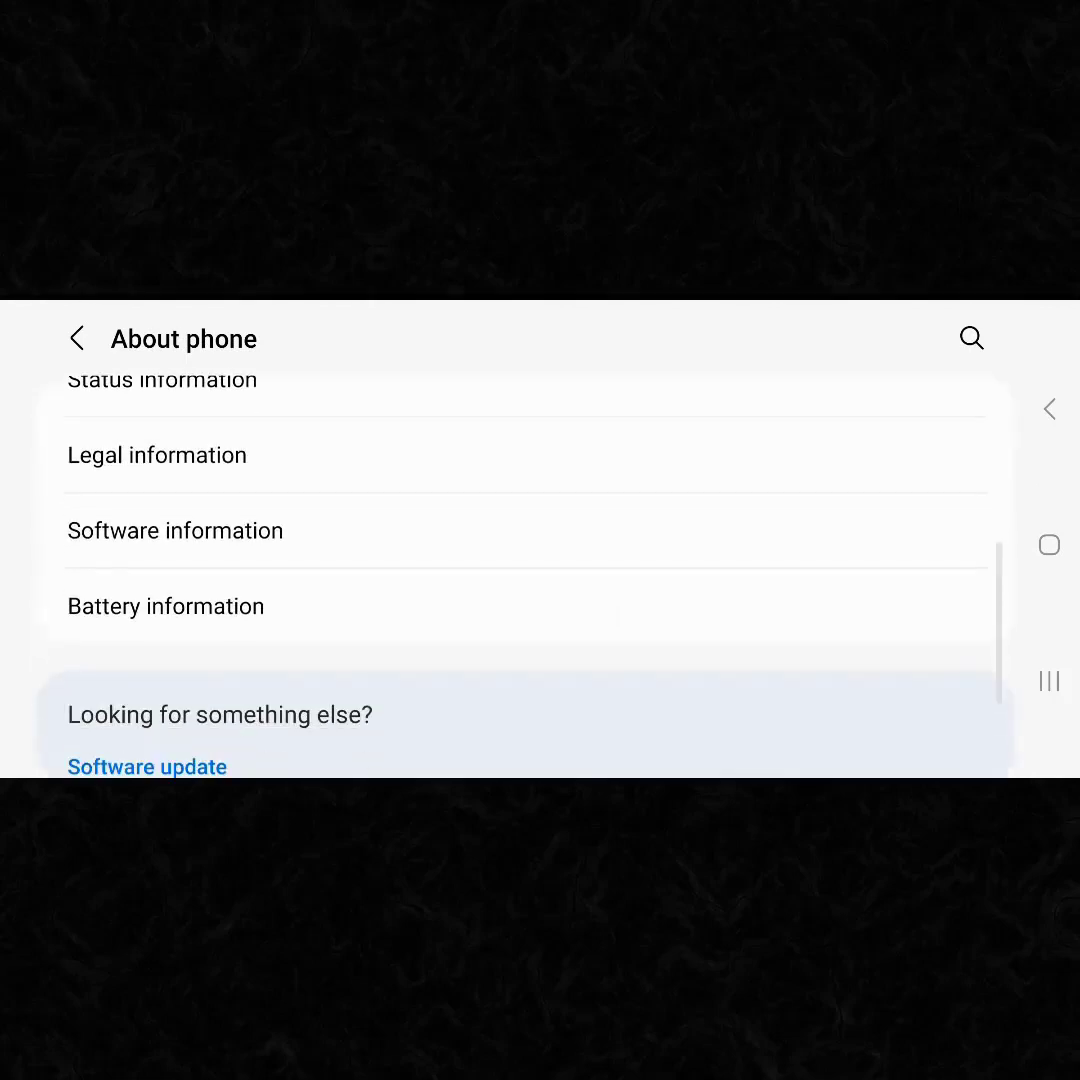
{"action": "scroll", "coordinate": [540, 560], "scroll_direction": "down", "scroll_amount": 3}
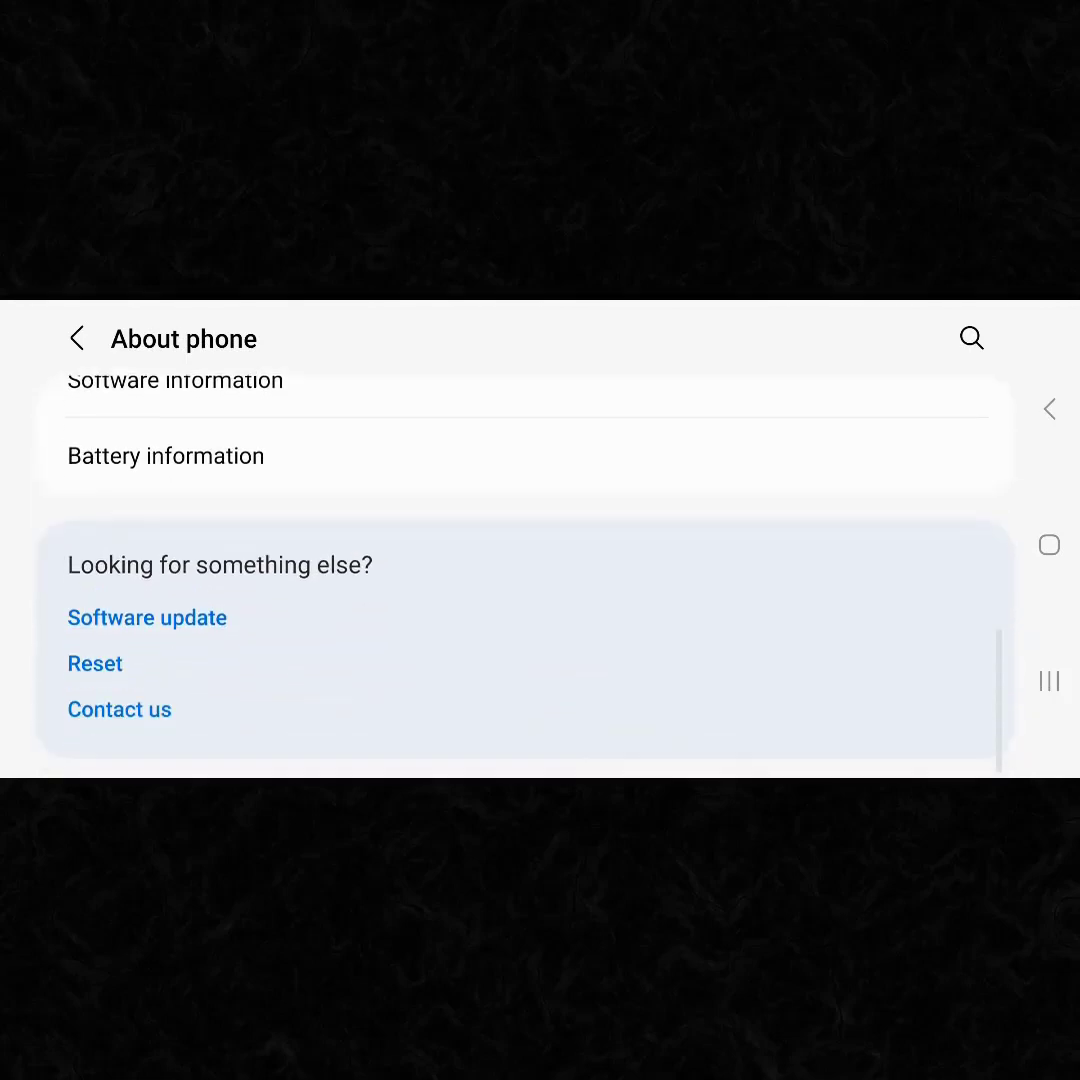
{"action": "left_click", "coordinate": [300, 483]}
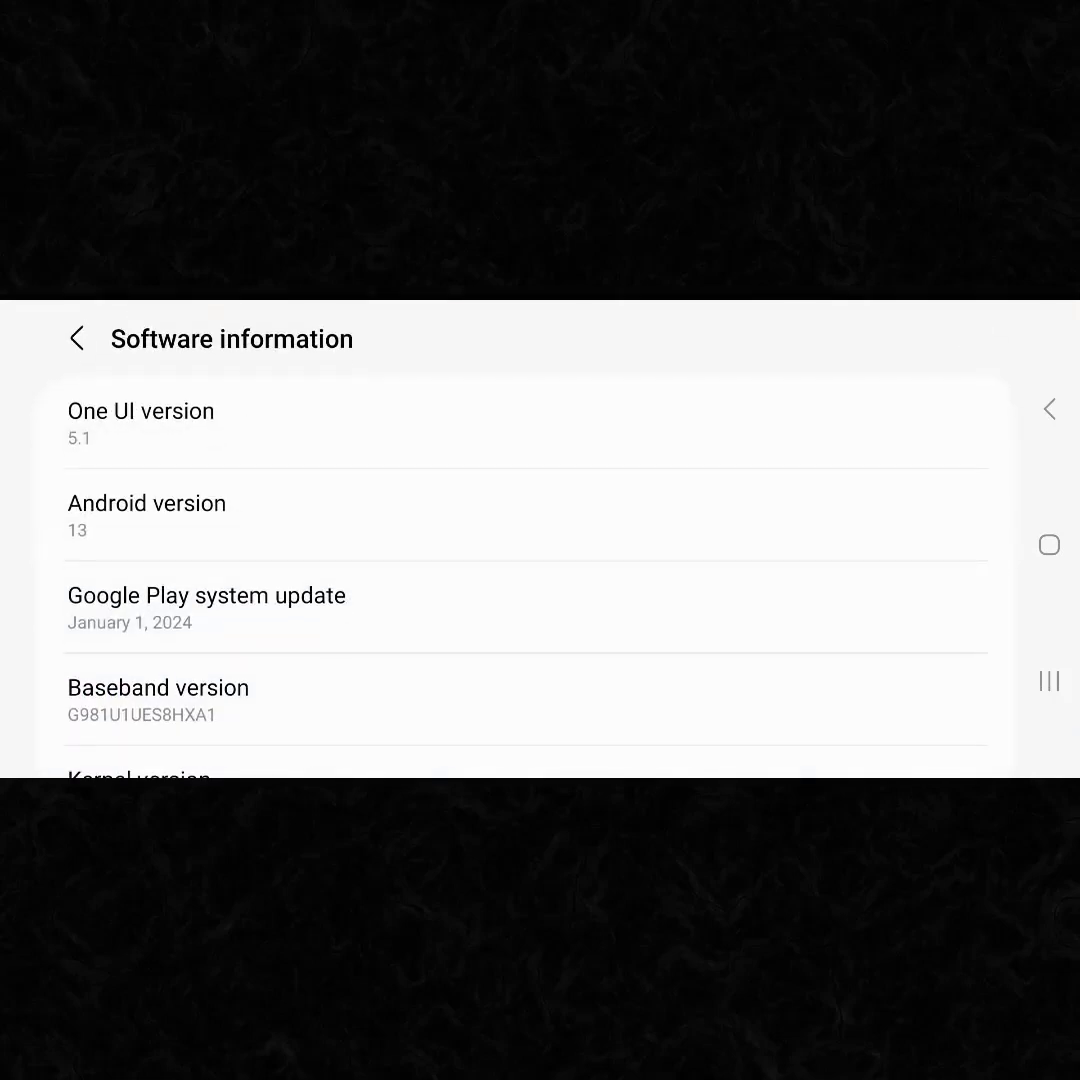
{"action": "scroll", "coordinate": [540, 560], "scroll_direction": "down", "scroll_amount": 4}
{"action": "scroll", "coordinate": [540, 560], "scroll_direction": "down", "scroll_amount": 2}
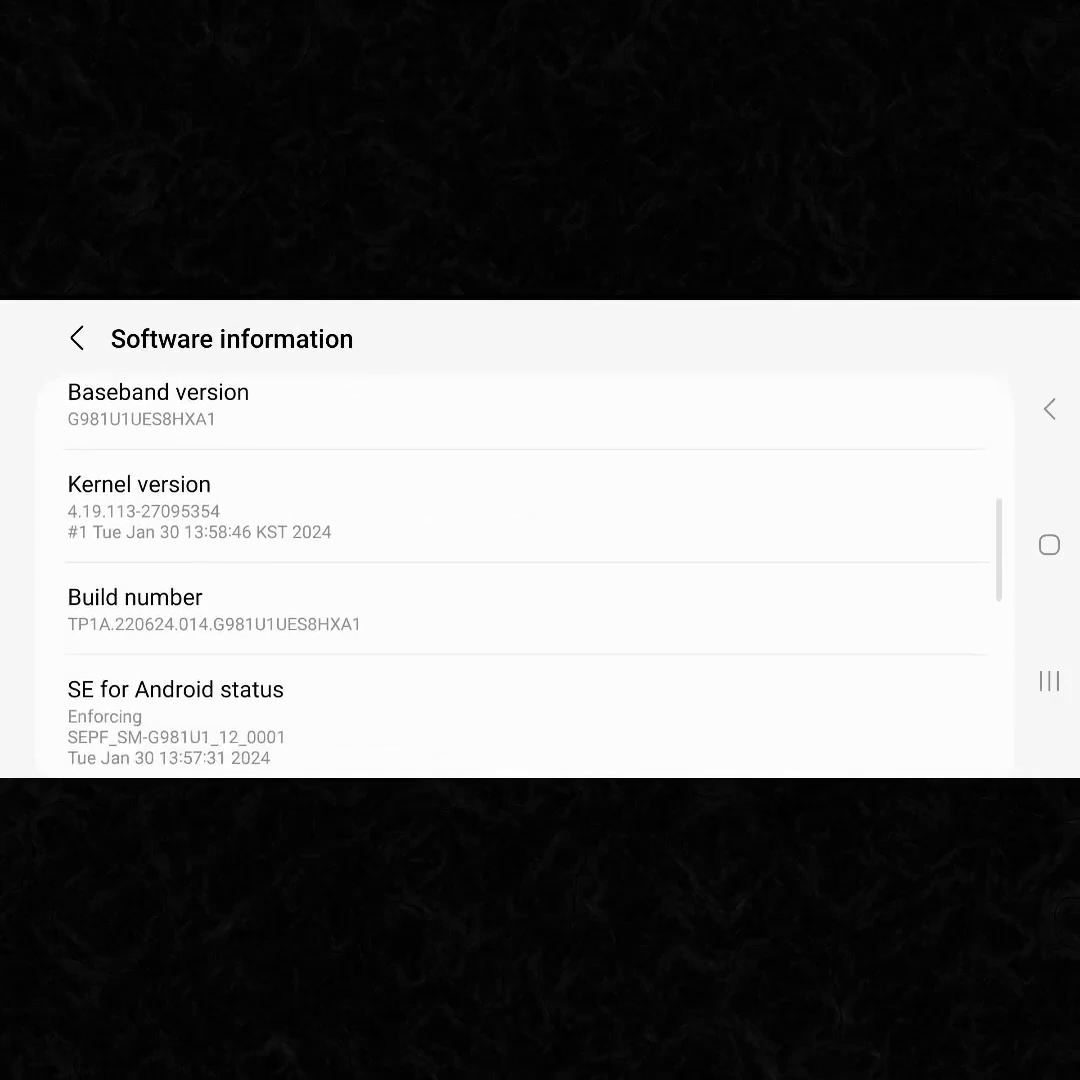
- Tap Build number to confirm developer mode is on, then back out to the main list
{"action": "left_click", "coordinate": [300, 610]}
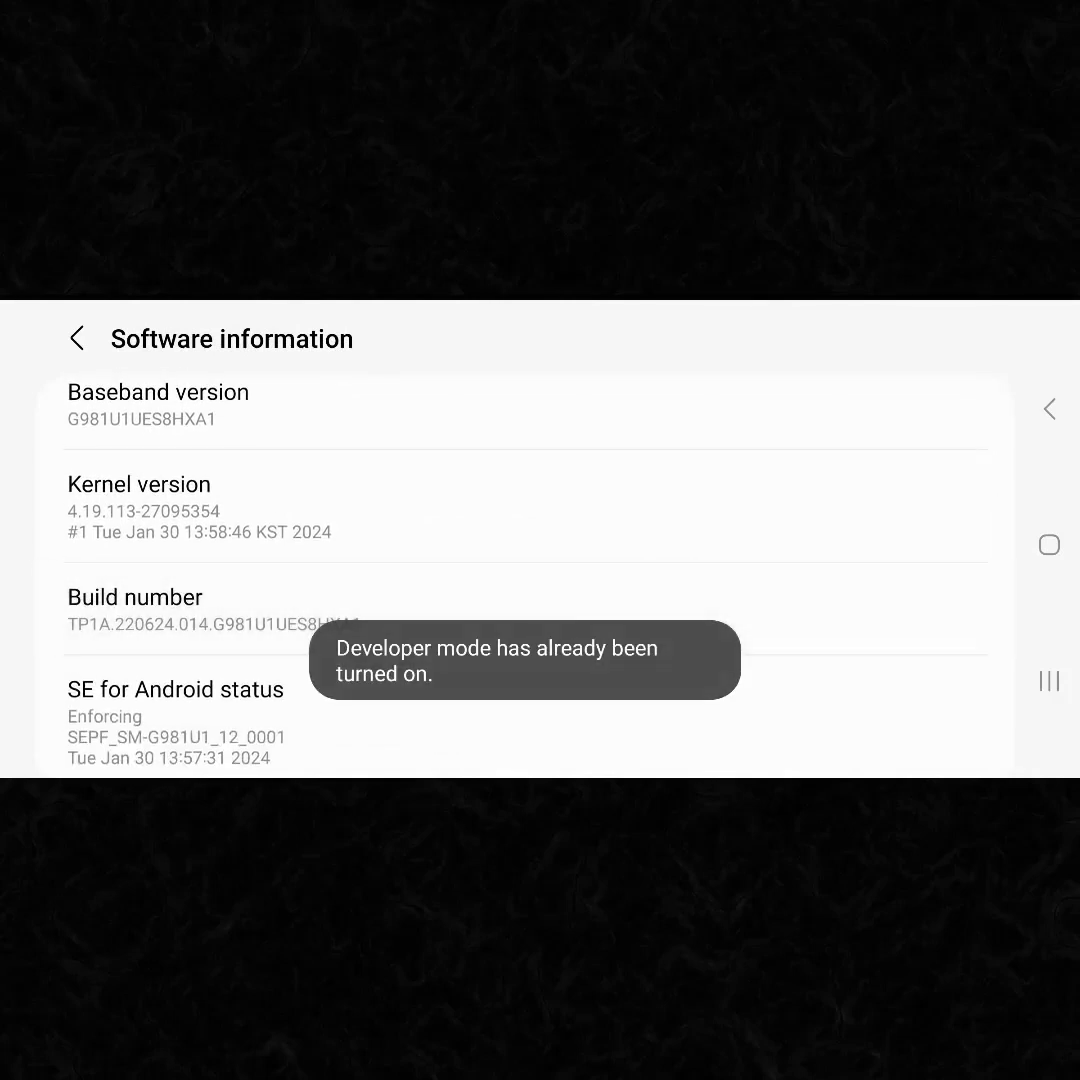
{"action": "left_click", "coordinate": [77, 339]}
{"action": "scroll", "coordinate": [540, 560], "scroll_direction": "down", "scroll_amount": 2}
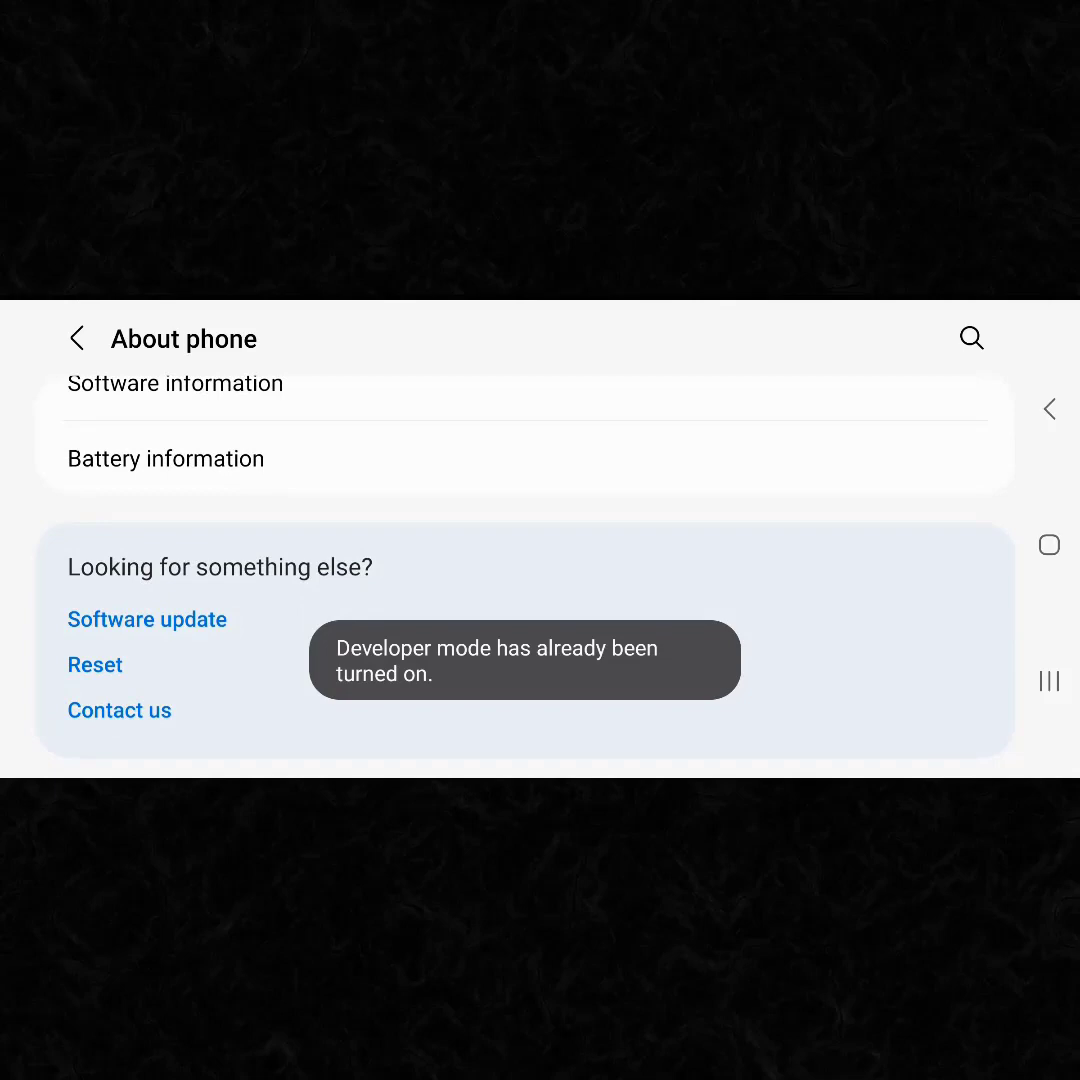
{"action": "left_click", "coordinate": [77, 339]}
- Open Developer options and locate the Minimum width entry (360 dp)
{"action": "left_click", "coordinate": [520, 714]}
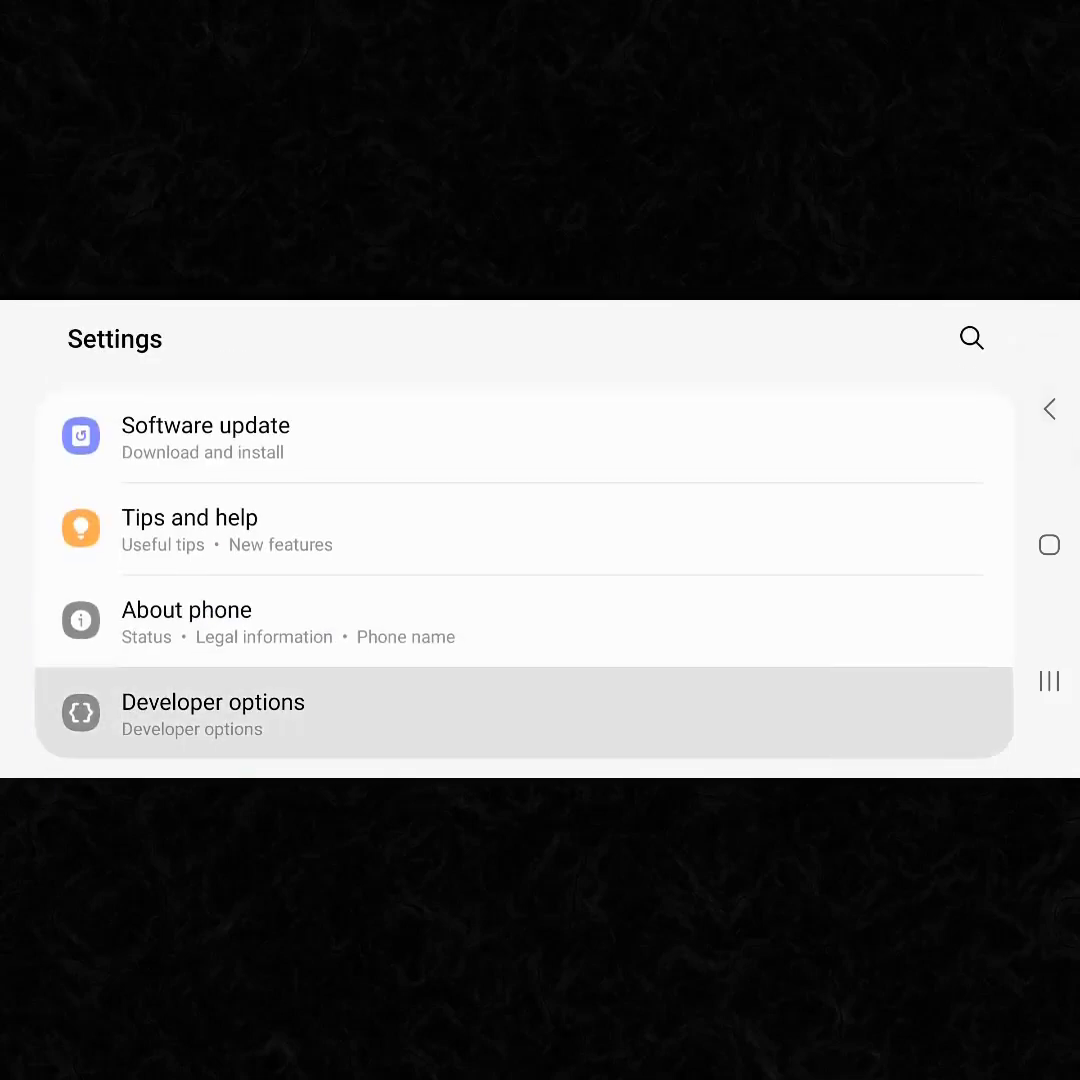
{"action": "scroll", "coordinate": [540, 620], "scroll_direction": "down", "scroll_amount": 10}
{"action": "scroll", "coordinate": [540, 620], "scroll_direction": "down", "scroll_amount": 10}
{"action": "scroll", "coordinate": [540, 620], "scroll_direction": "down", "scroll_amount": 10}
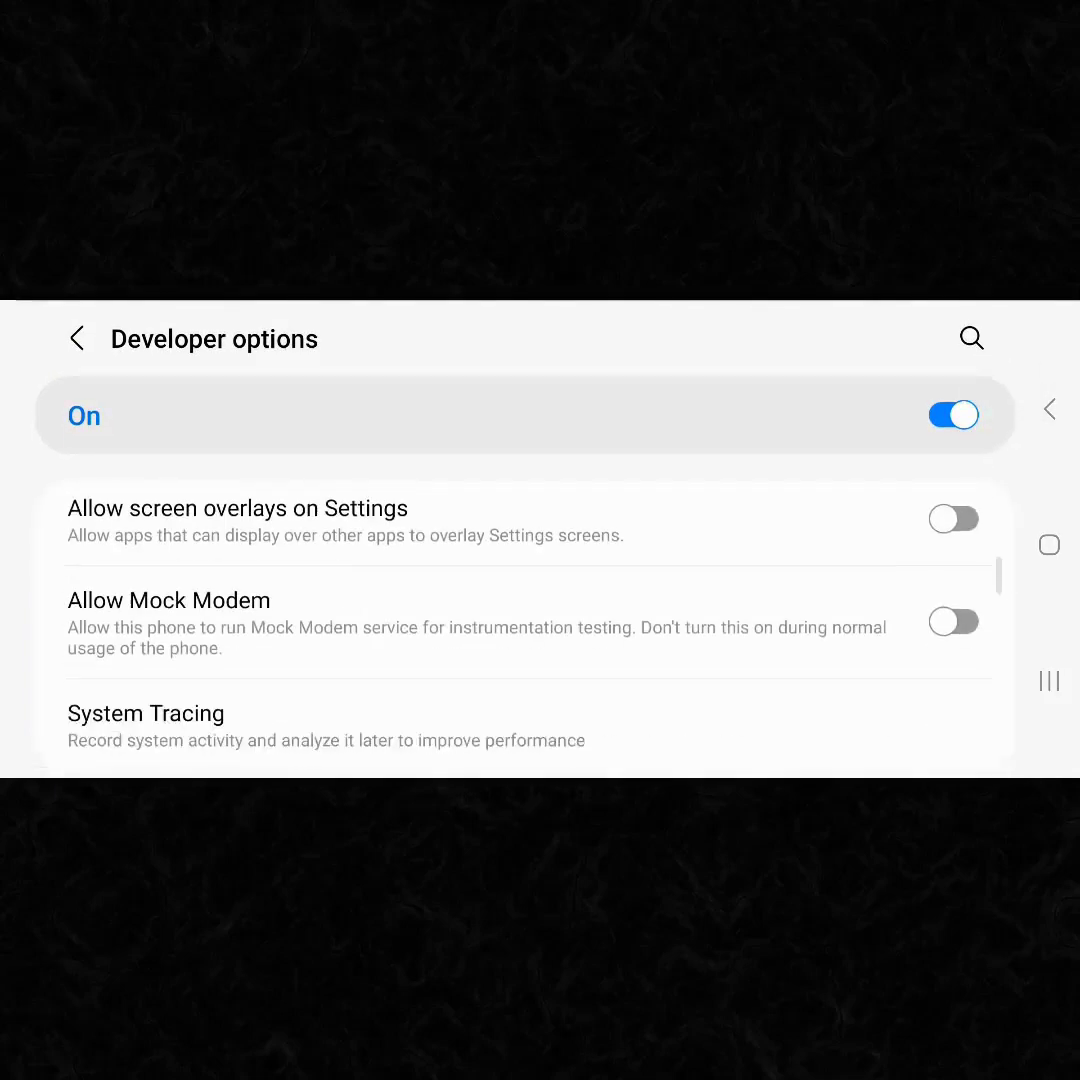
{"action": "scroll", "coordinate": [540, 620], "scroll_direction": "down", "scroll_amount": 5}
{"action": "scroll", "coordinate": [540, 620], "scroll_direction": "down", "scroll_amount": 5}
{"action": "scroll", "coordinate": [540, 620], "scroll_direction": "down", "scroll_amount": 5}
{"action": "scroll", "coordinate": [540, 620], "scroll_direction": "down", "scroll_amount": 5}
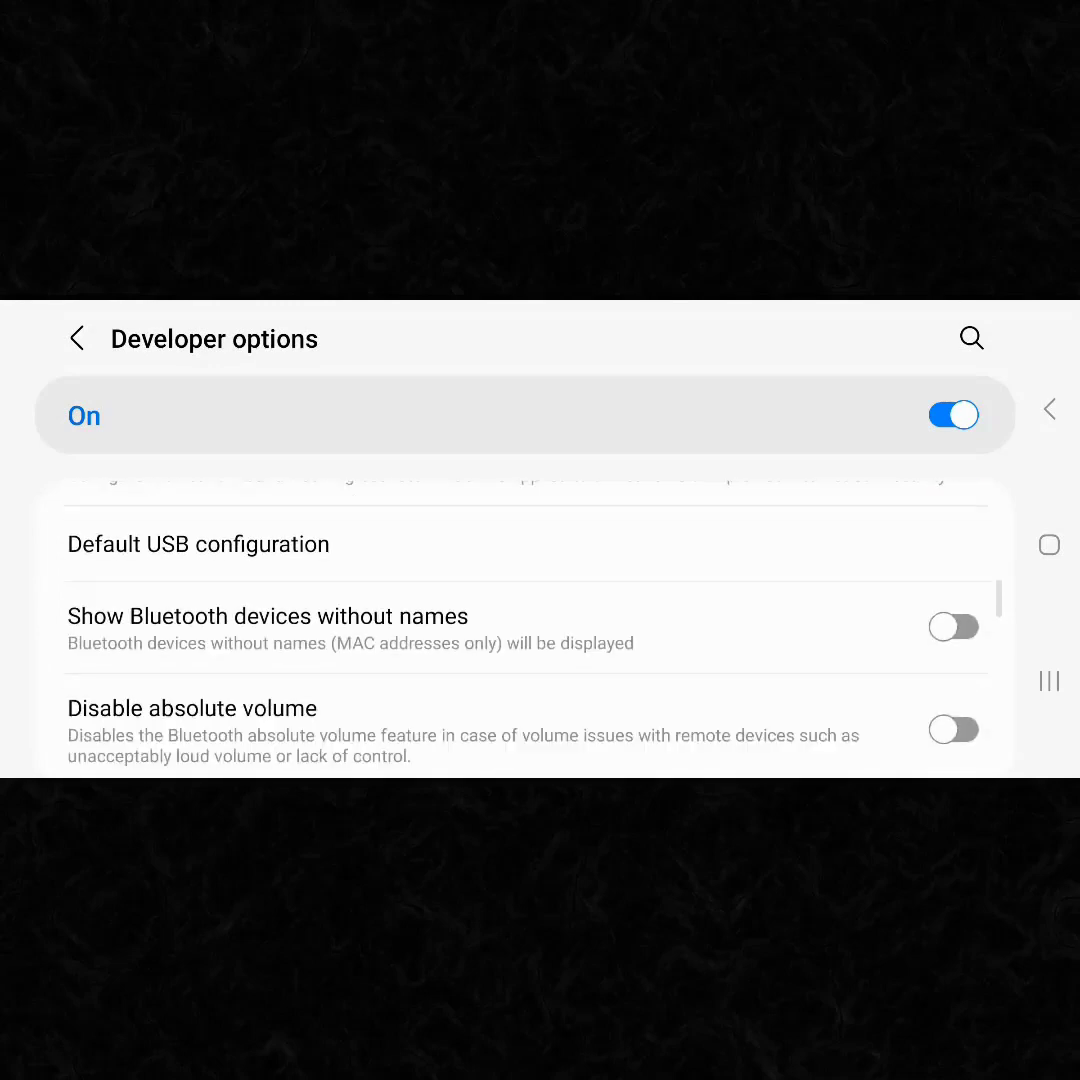
{"action": "scroll", "coordinate": [540, 620], "scroll_direction": "down", "scroll_amount": 3}
{"action": "scroll", "coordinate": [540, 620], "scroll_direction": "down", "scroll_amount": 3}
{"action": "scroll", "coordinate": [540, 620], "scroll_direction": "down", "scroll_amount": 3}
{"action": "scroll", "coordinate": [540, 620], "scroll_direction": "down", "scroll_amount": 3}
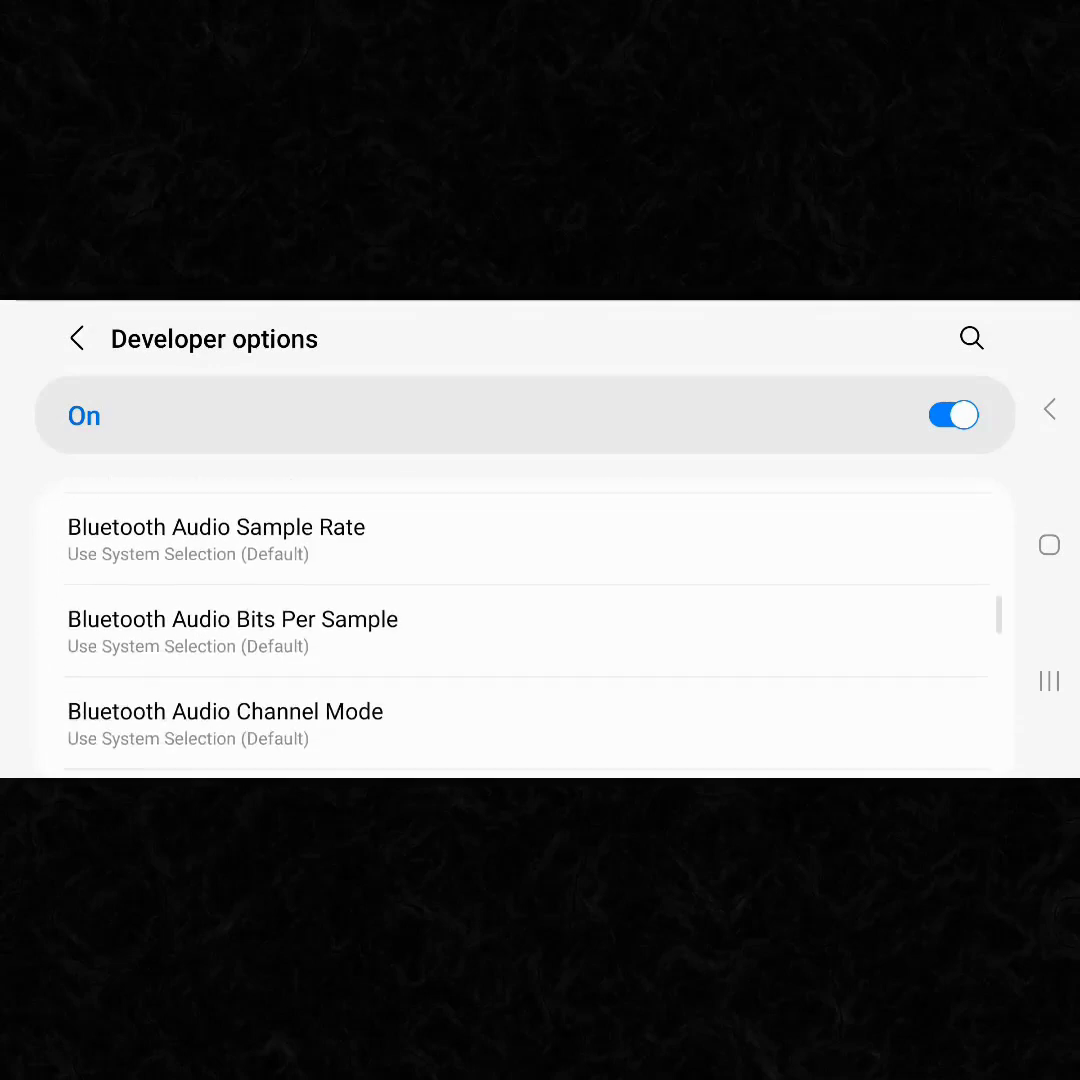
{"action": "scroll", "coordinate": [540, 620], "scroll_direction": "down", "scroll_amount": 3}
{"action": "scroll", "coordinate": [540, 620], "scroll_direction": "down", "scroll_amount": 3}
{"action": "scroll", "coordinate": [540, 620], "scroll_direction": "down", "scroll_amount": 3}
{"action": "scroll", "coordinate": [540, 620], "scroll_direction": "down", "scroll_amount": 3}
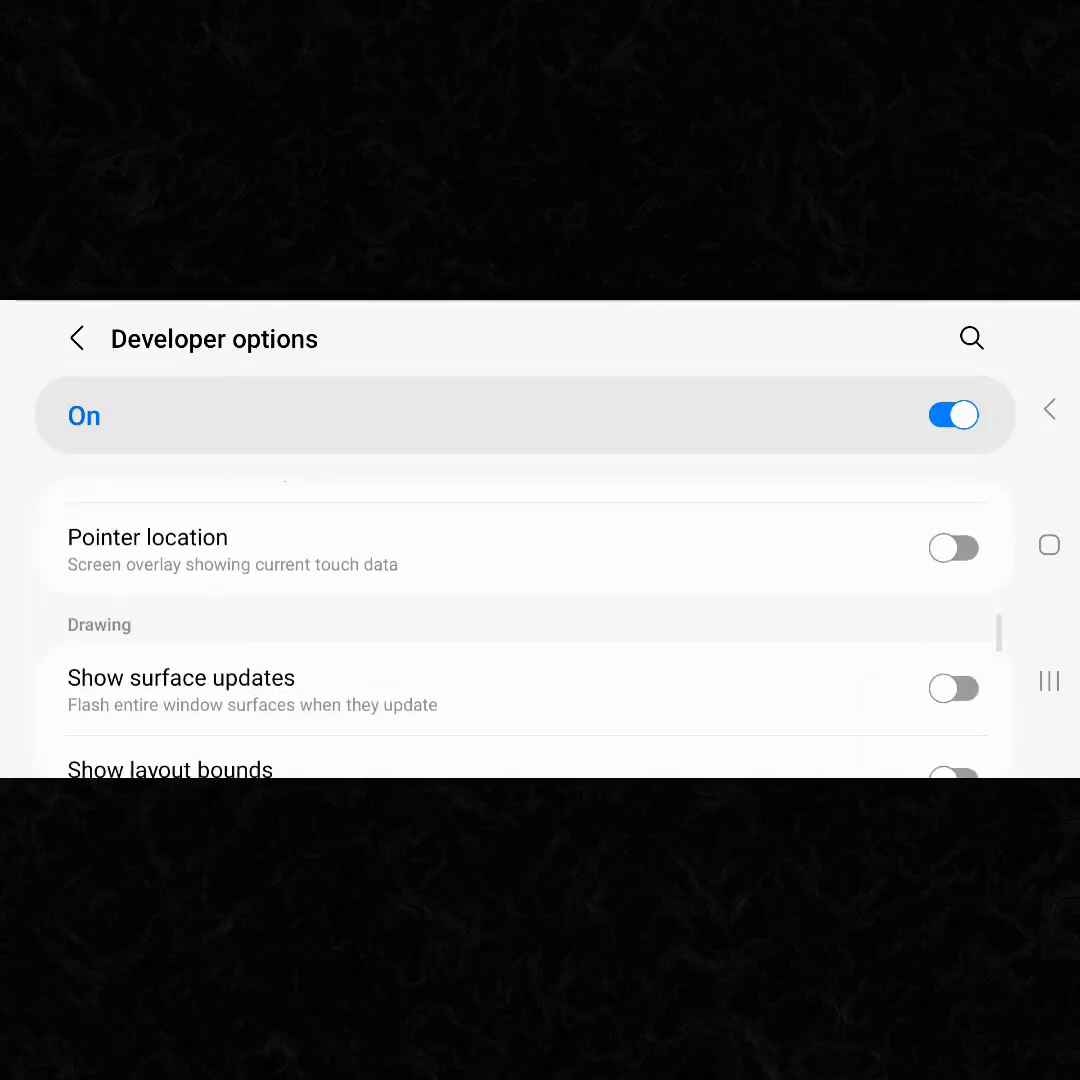
{"action": "scroll", "coordinate": [540, 620], "scroll_direction": "down", "scroll_amount": 3}
{"action": "scroll", "coordinate": [540, 620], "scroll_direction": "down", "scroll_amount": 3}
{"action": "scroll", "coordinate": [540, 620], "scroll_direction": "down", "scroll_amount": 2}
{"action": "scroll", "coordinate": [540, 620], "scroll_direction": "down", "scroll_amount": 1}
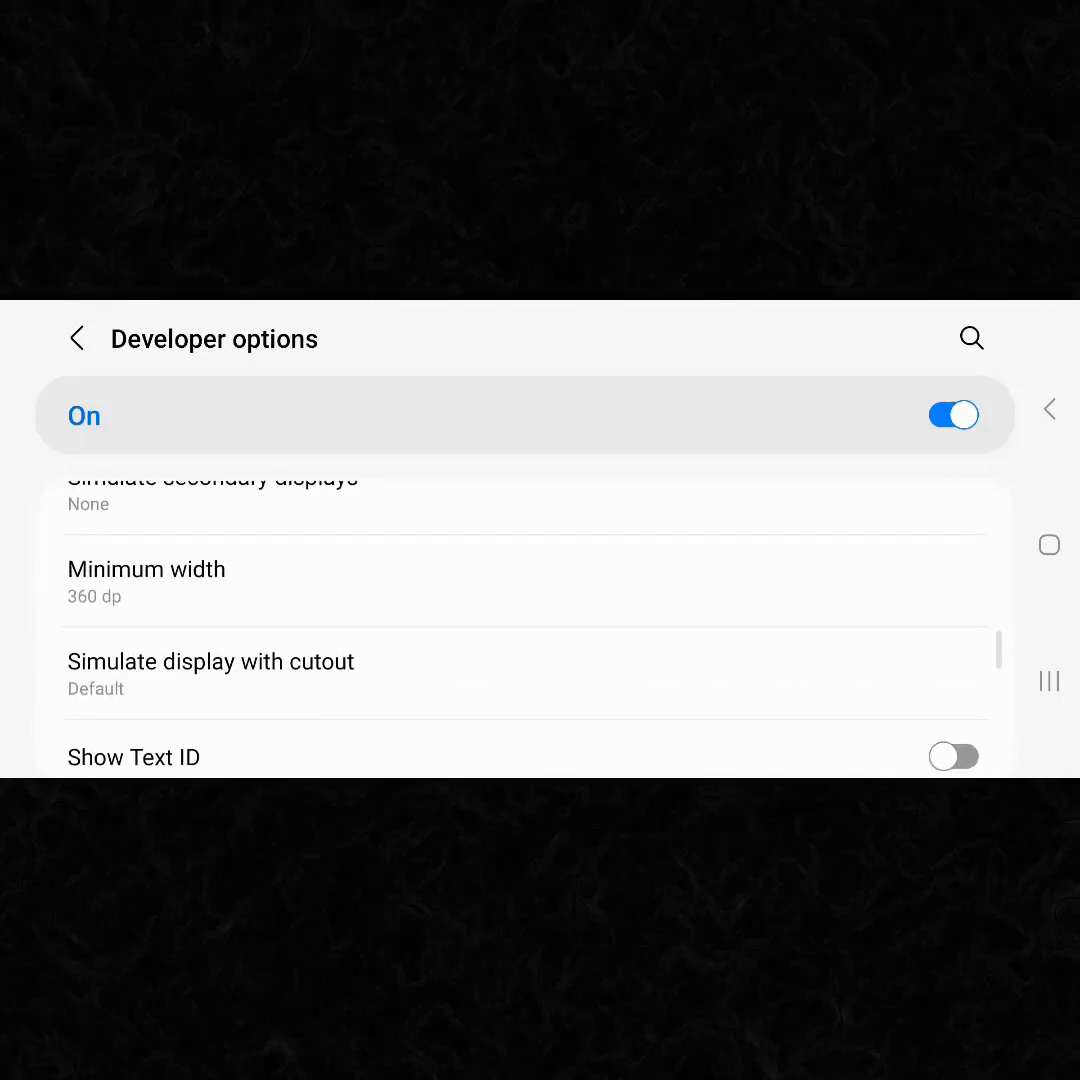
- Replace the Minimum width value 360 with 1080 dp and confirm with OK
{"action": "left_click", "coordinate": [400, 580]}
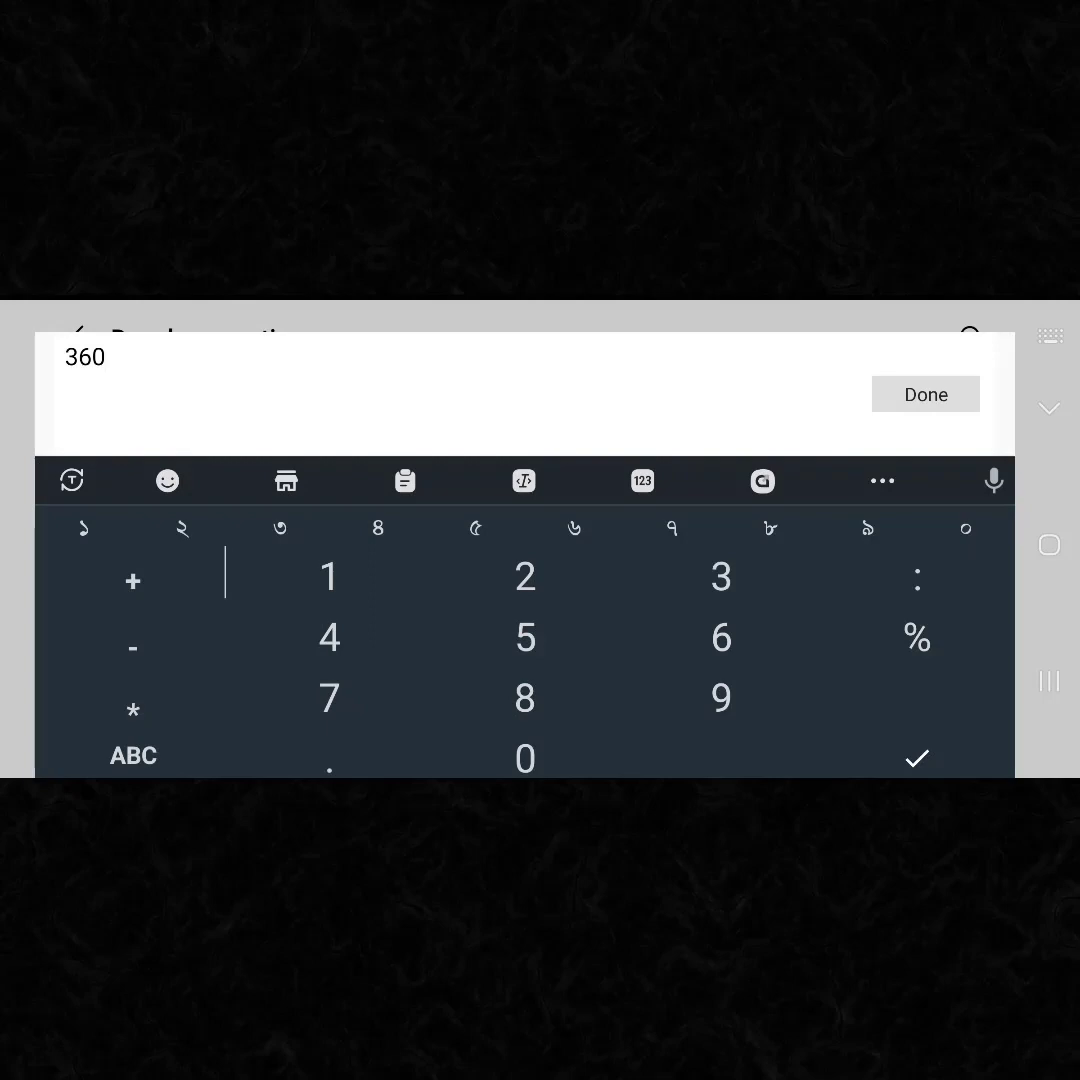
{"action": "key", "text": "BackSpace"}
{"action": "key", "text": "BackSpace"}
{"action": "key", "text": "BackSpace"}
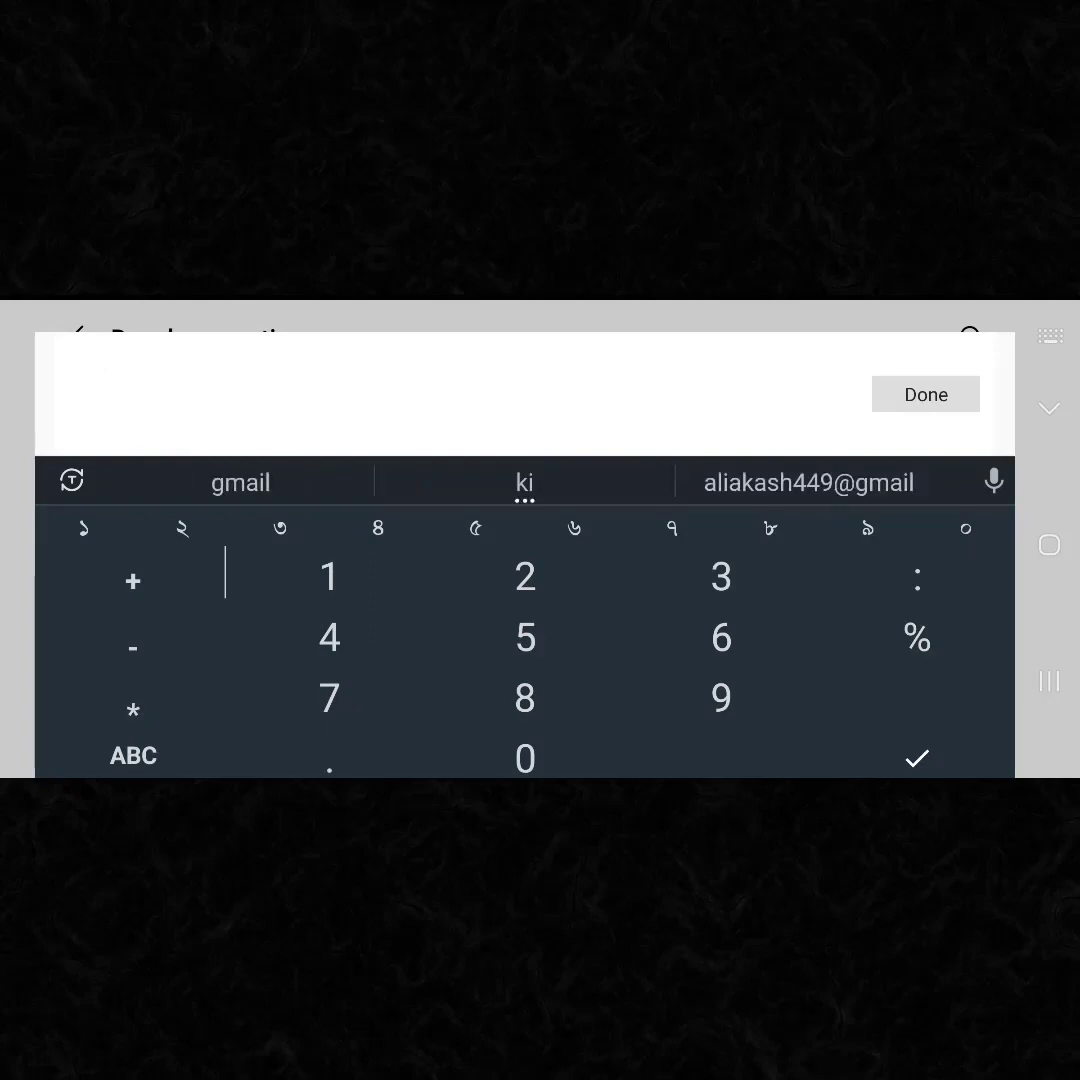
{"action": "type", "text": "1080"}
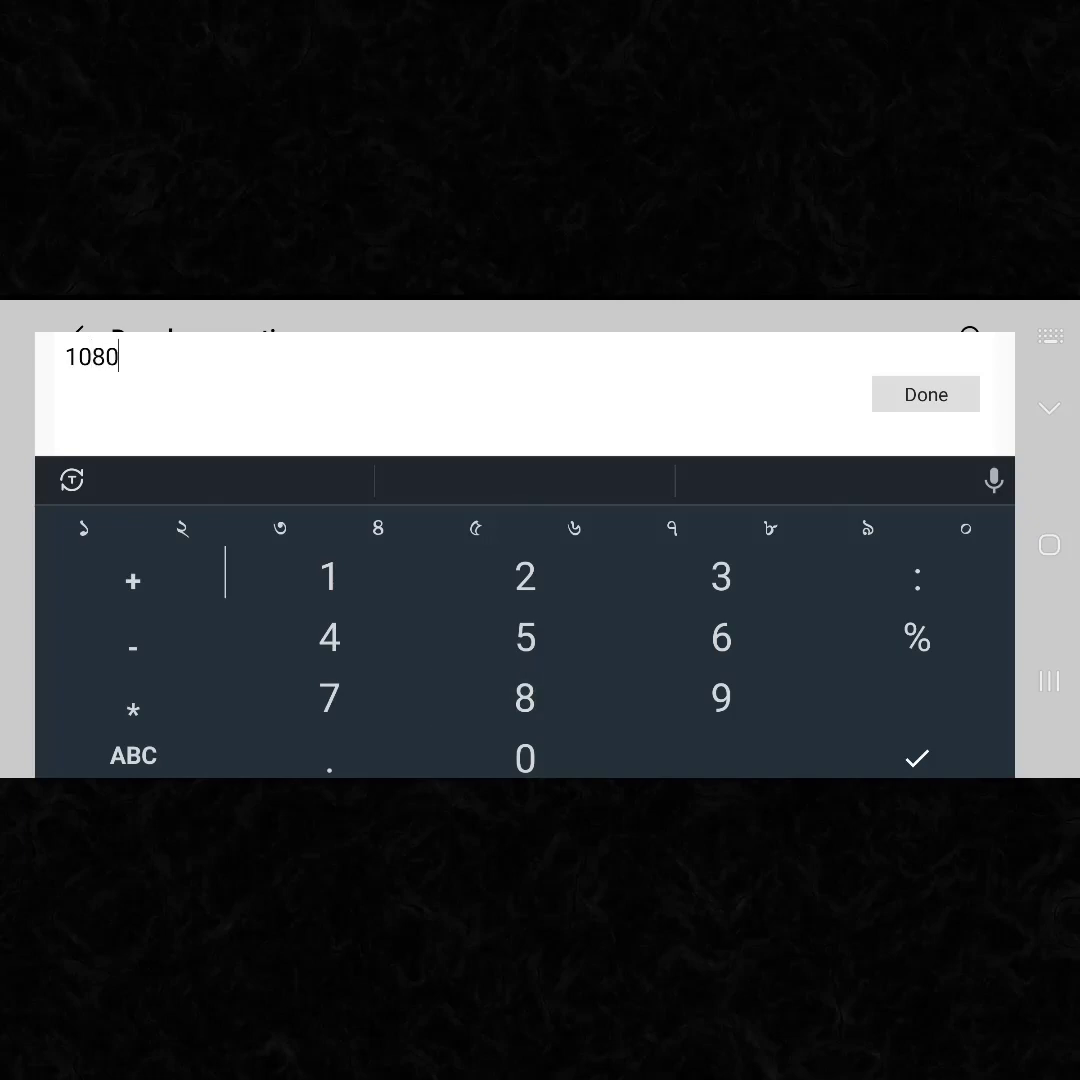
{"action": "key", "text": "Return"}
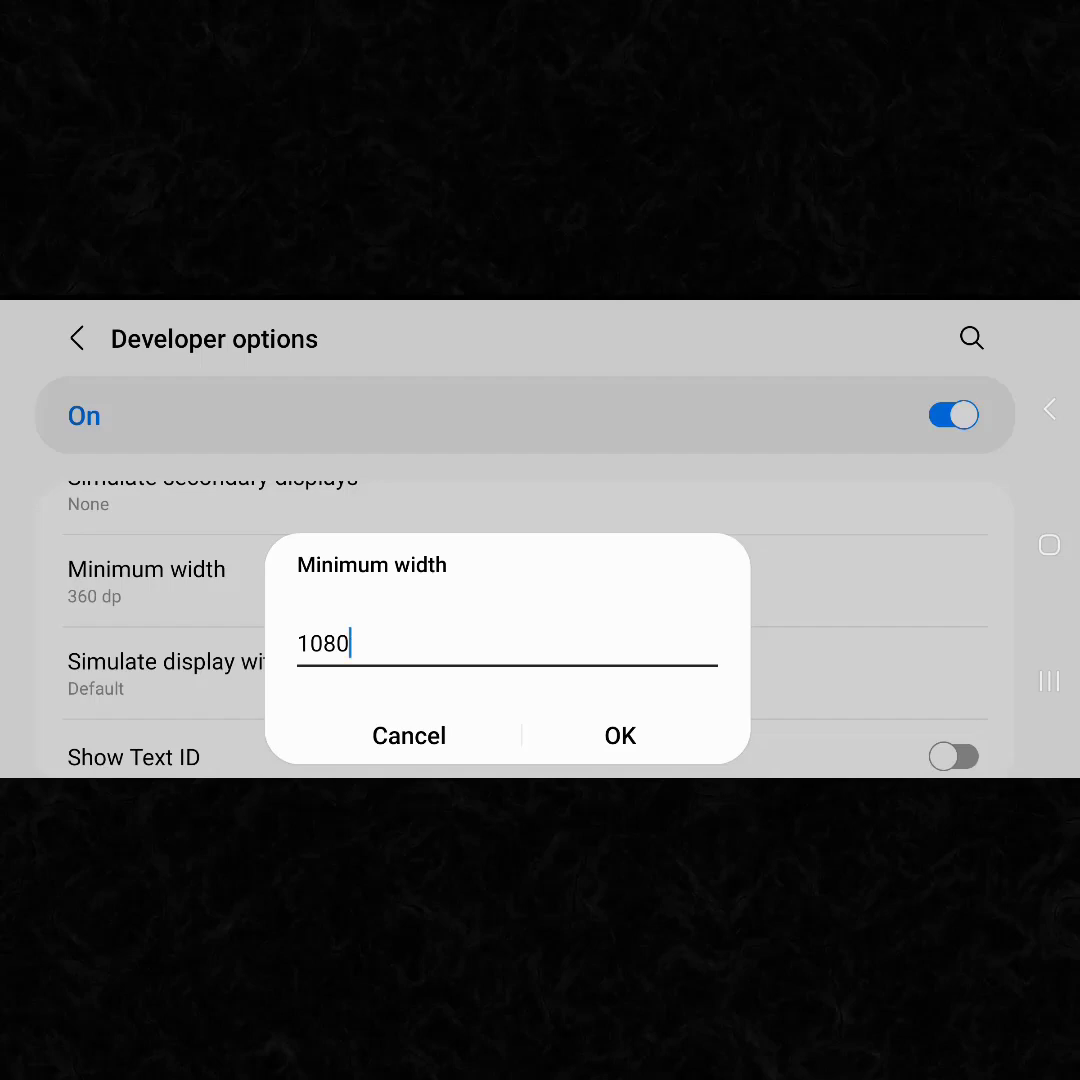
{"action": "left_click", "coordinate": [620, 736]}
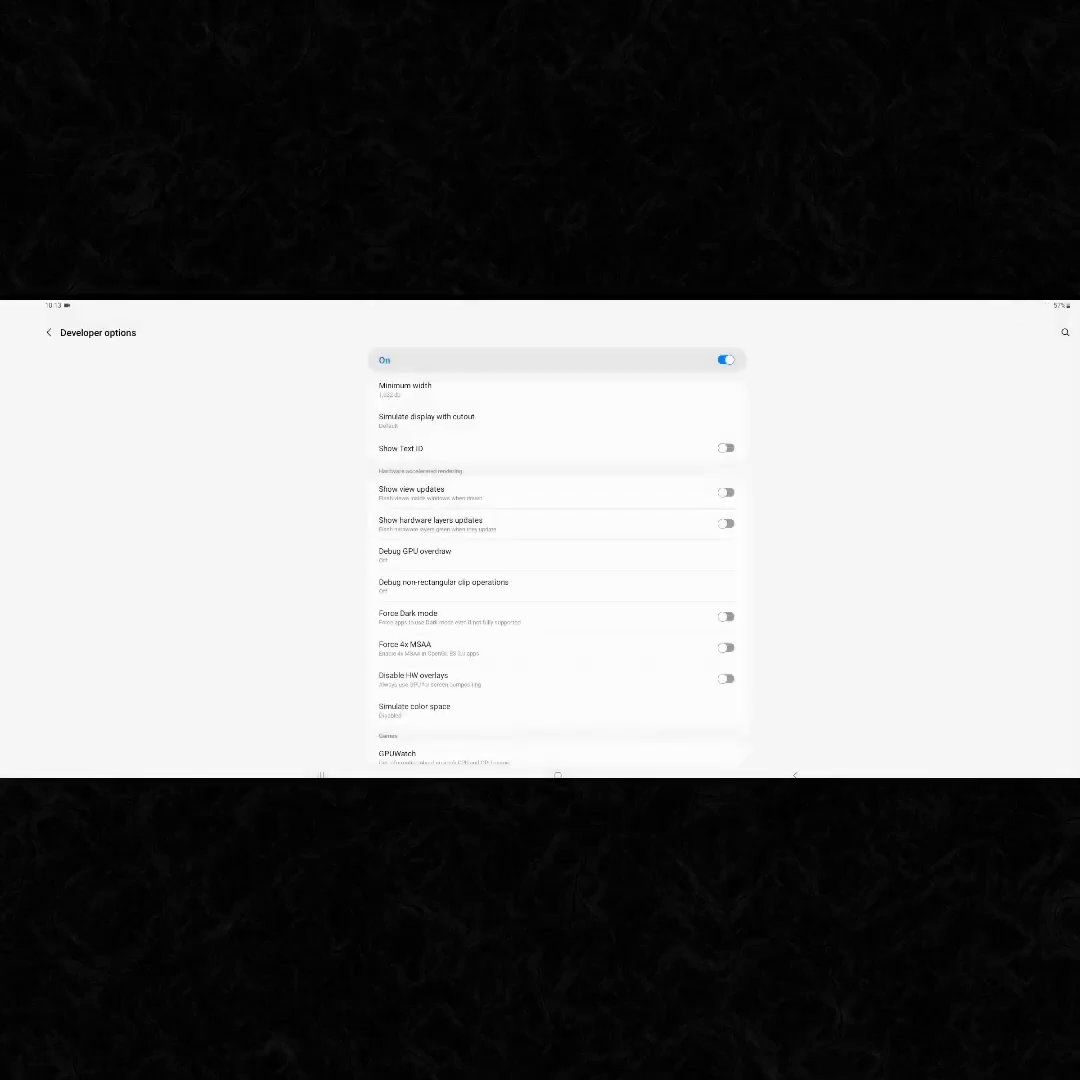
{"action": "scroll", "coordinate": [558, 560], "scroll_direction": "up", "scroll_amount": 2}
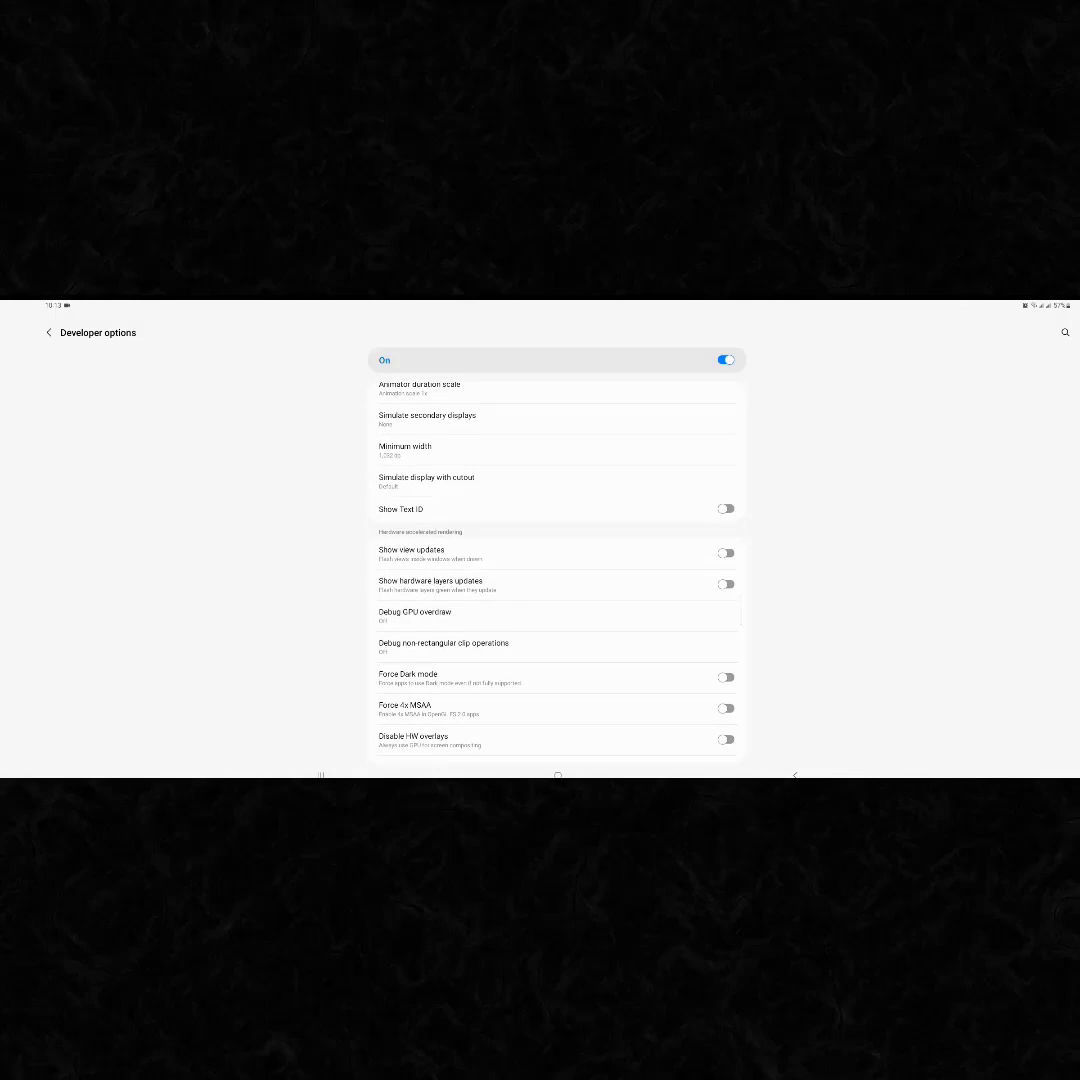
{"action": "scroll", "coordinate": [558, 560], "scroll_direction": "down", "scroll_amount": 2}
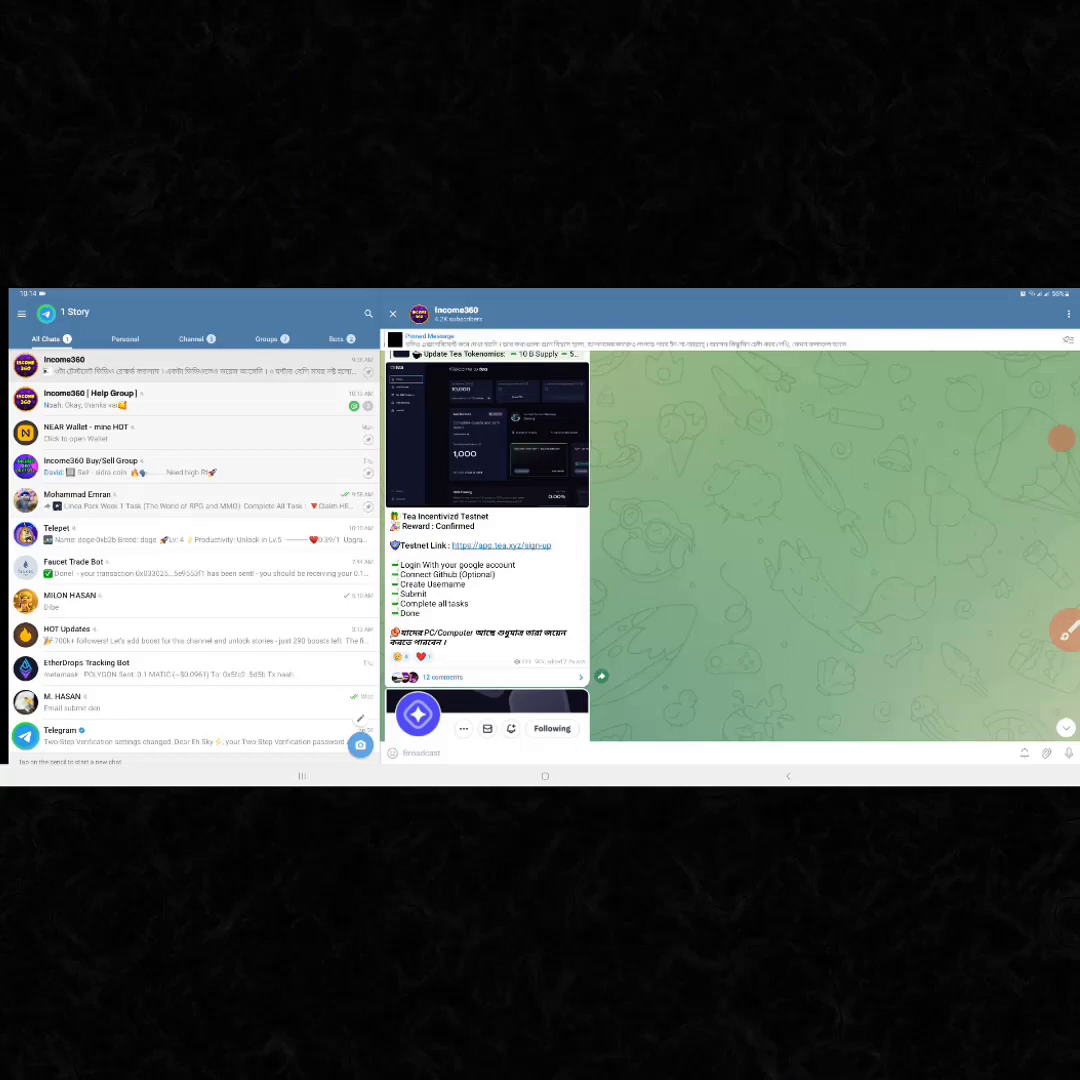
- Open the app.tea.xyz/sign-up link from the Income360 post in Chrome
{"action": "left_click", "coordinate": [501, 545]}
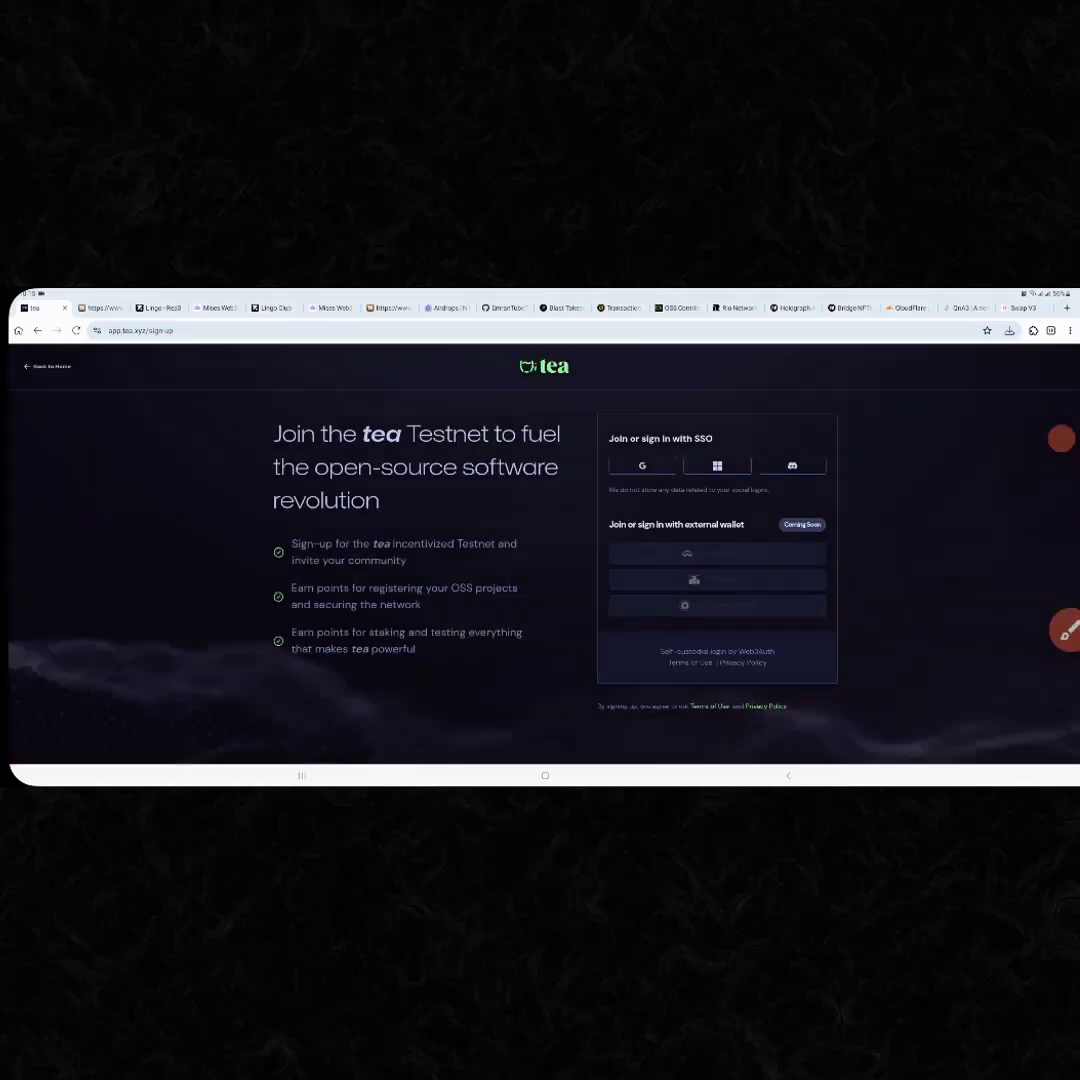
- Zoom the join page and choose the Google button under 'Join or sign in with SSO'
{"action": "key", "text": "ctrl+plus"}
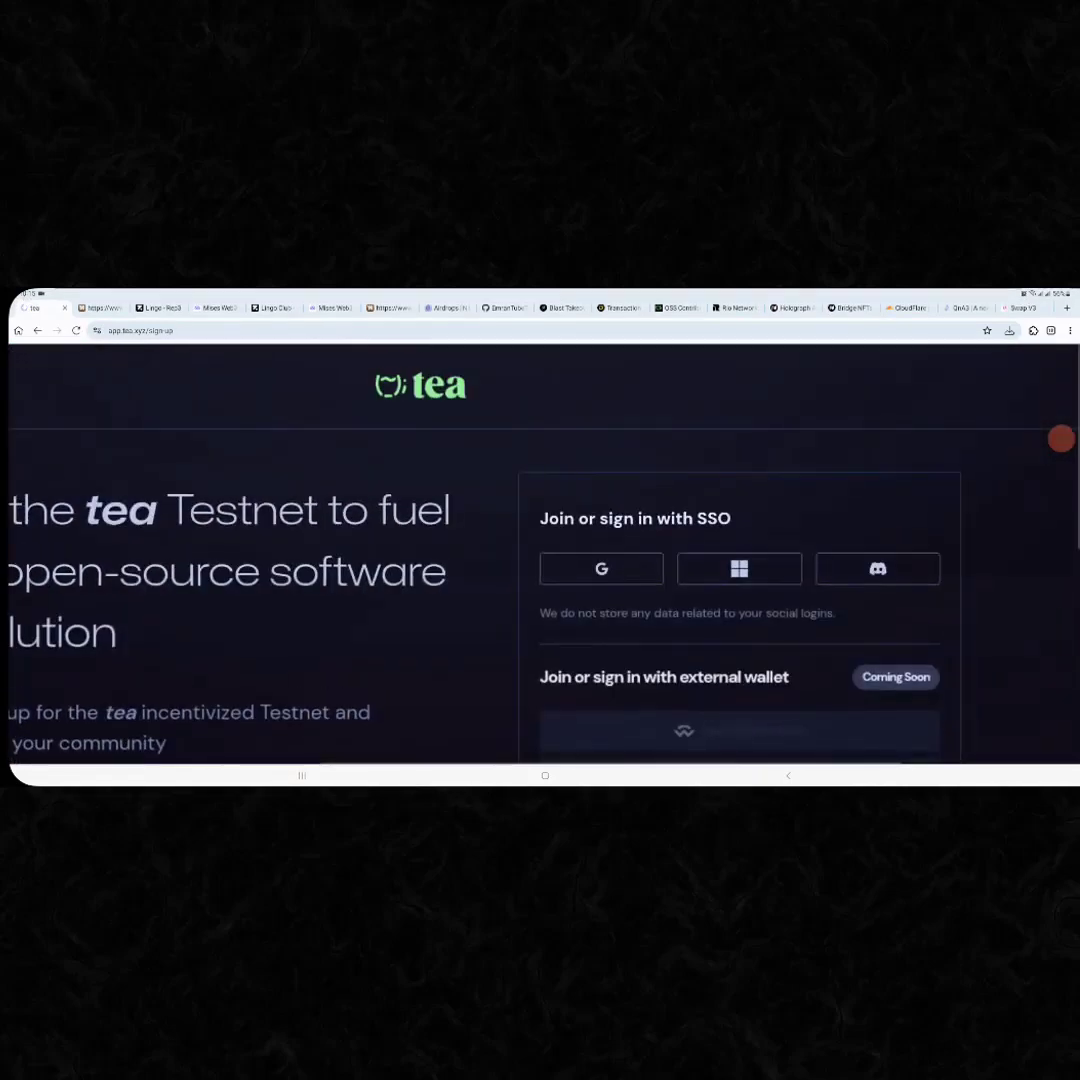
{"action": "left_click_drag", "start_coordinate": [560, 560], "coordinate": [660, 590]}
{"action": "left_click", "coordinate": [1021, 742]}
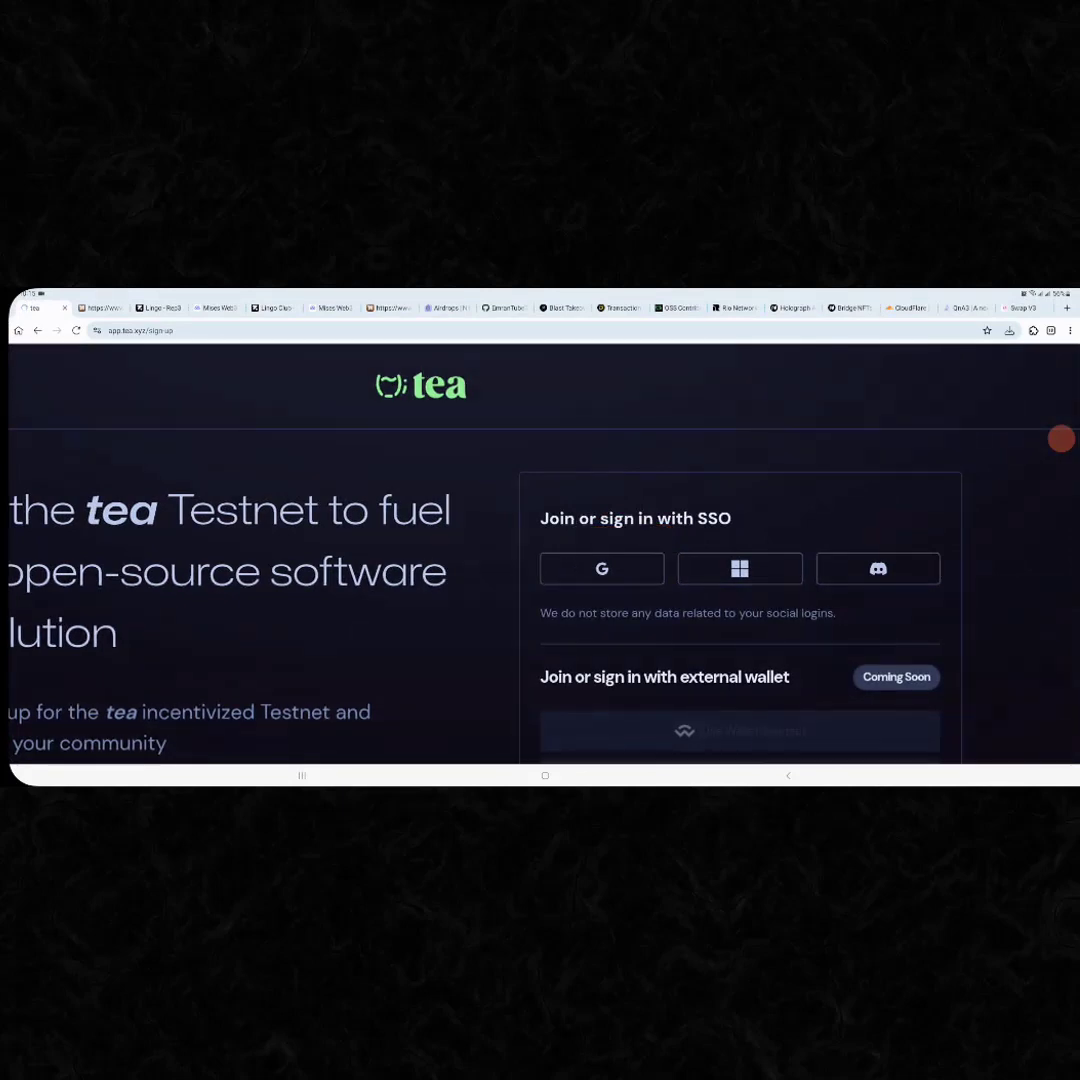
{"action": "left_click", "coordinate": [601, 568]}
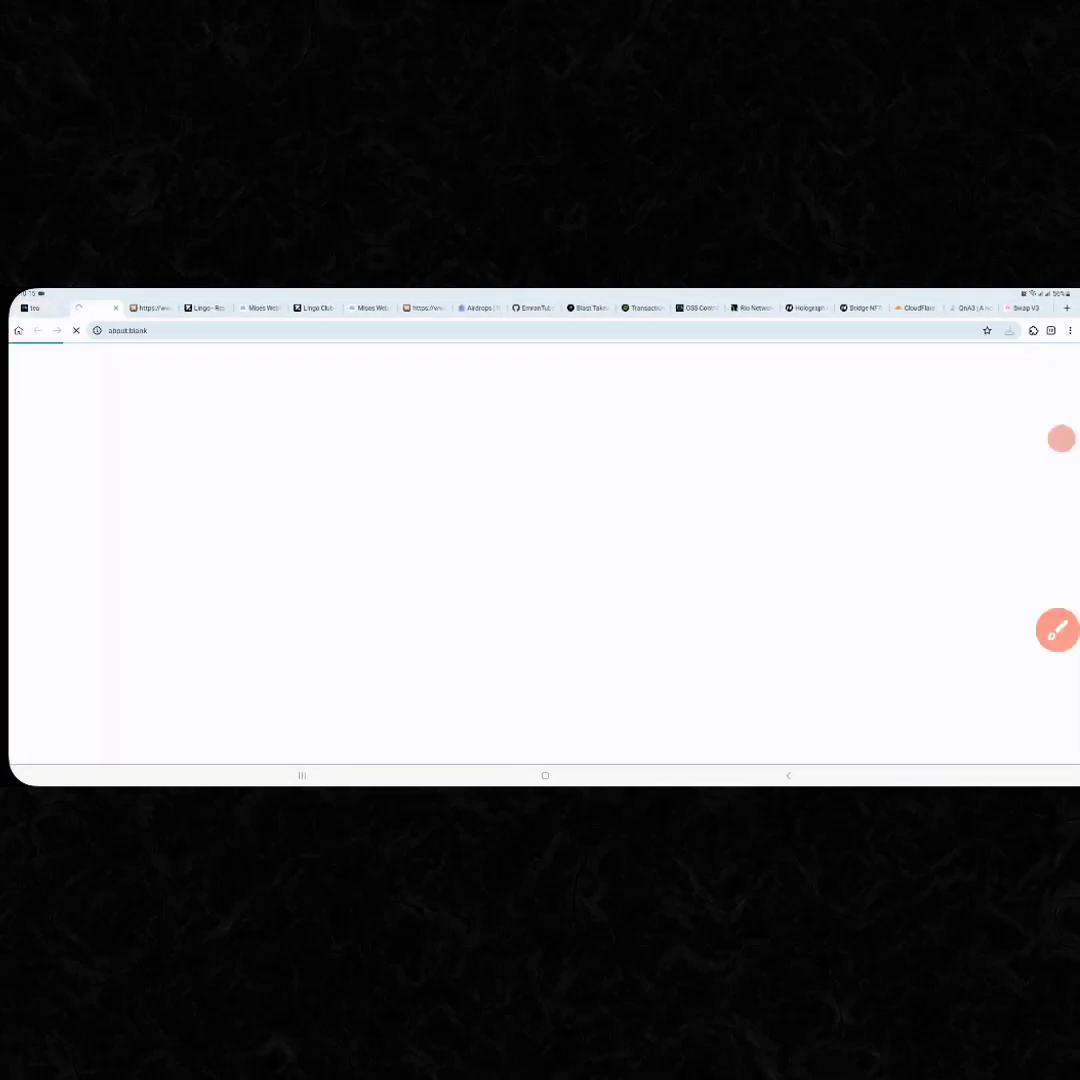
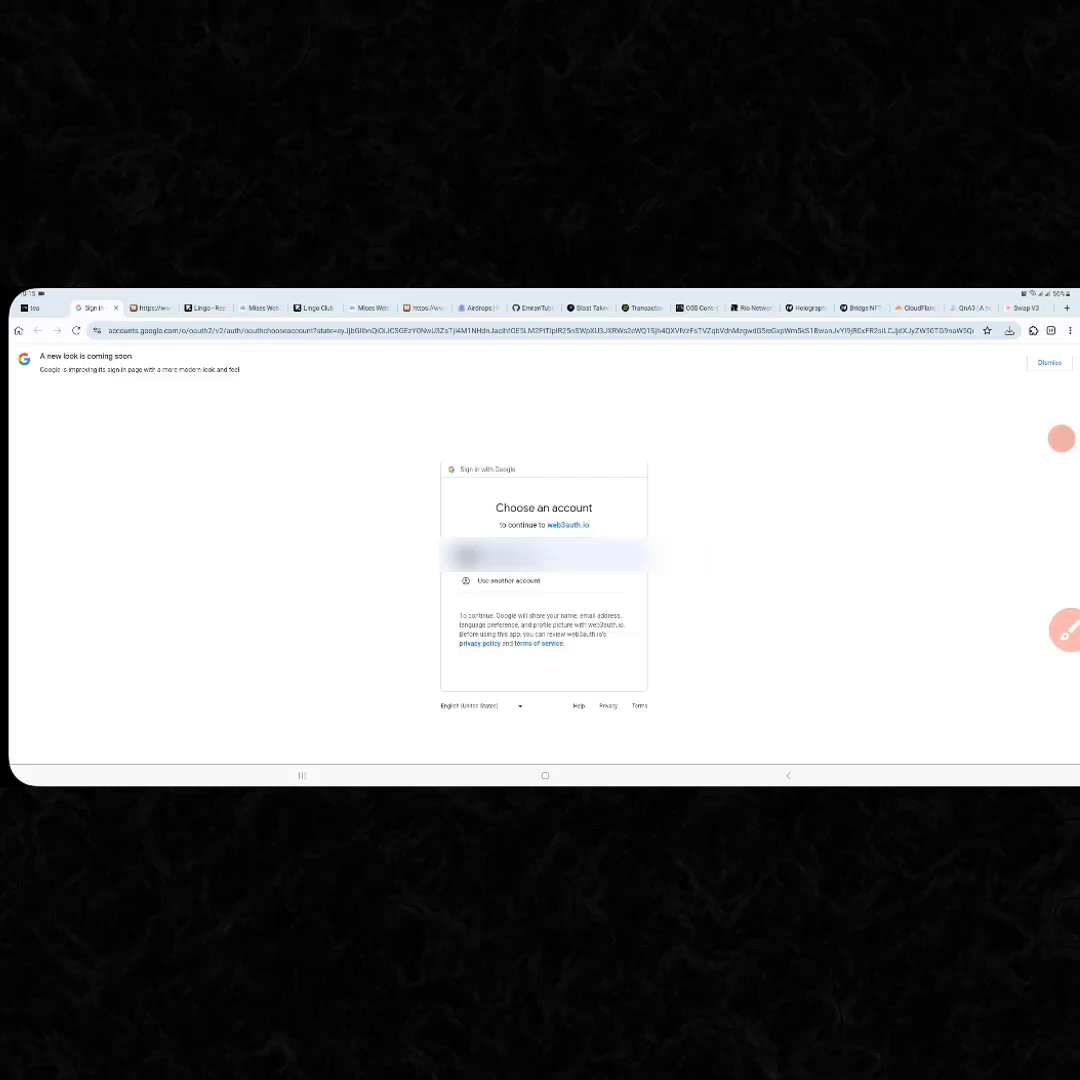
- Pick the Google account and confirm the web3auth.io sign-in to reach the tea dashboard
{"action": "left_click", "coordinate": [544, 555]}
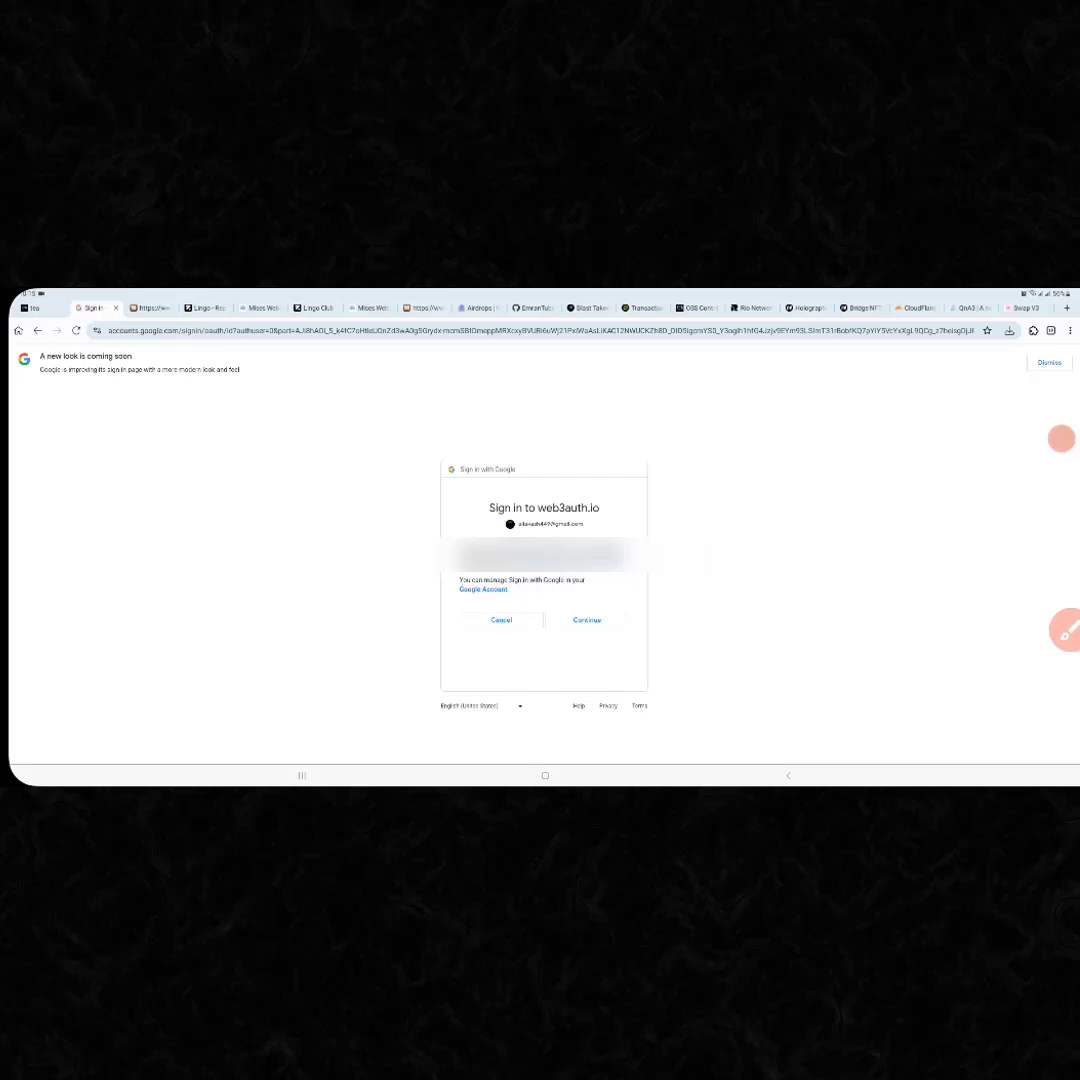
{"action": "left_click", "coordinate": [587, 619]}
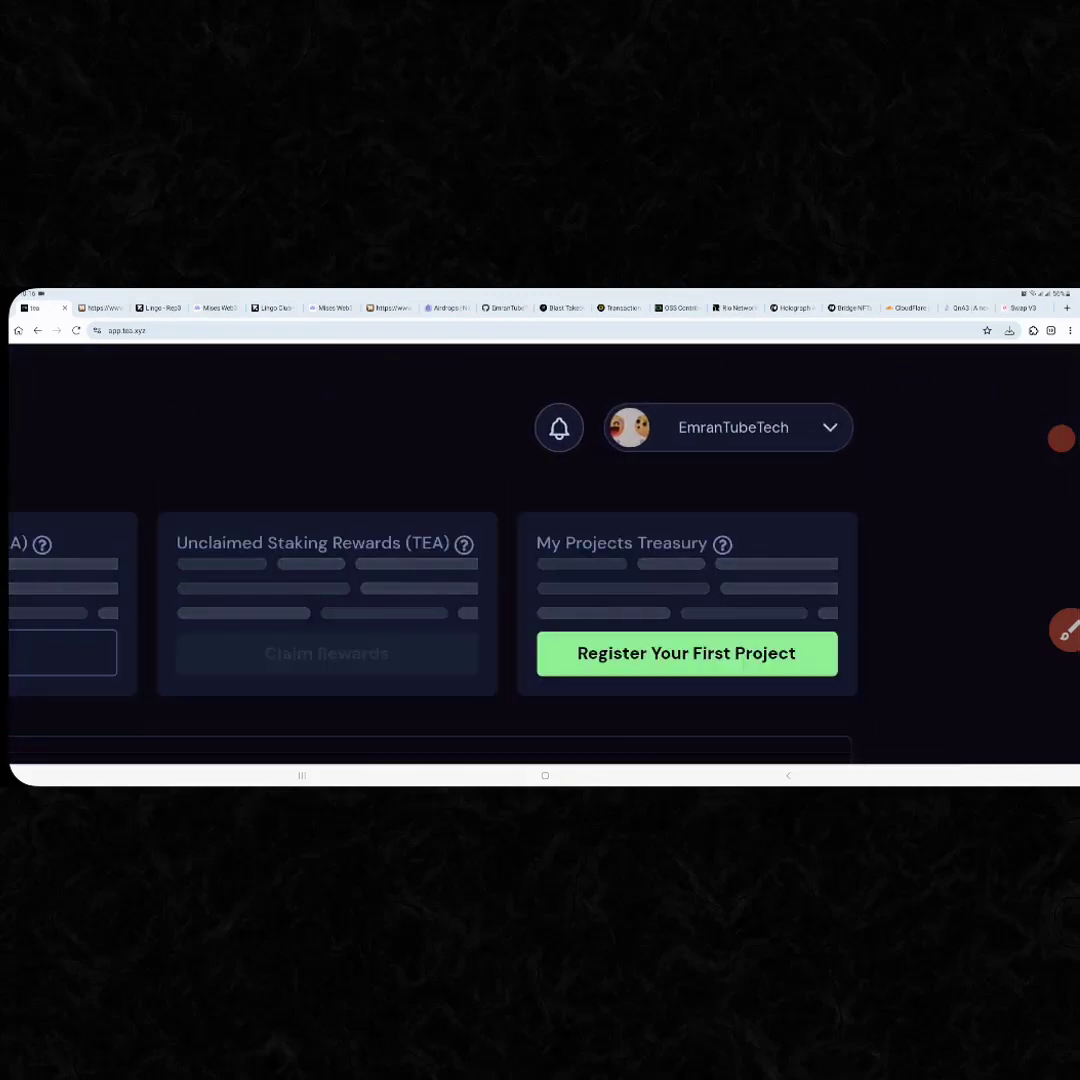
- Show the profile dropdown with the account username, address and linked GitHub
{"action": "left_click", "coordinate": [729, 427]}
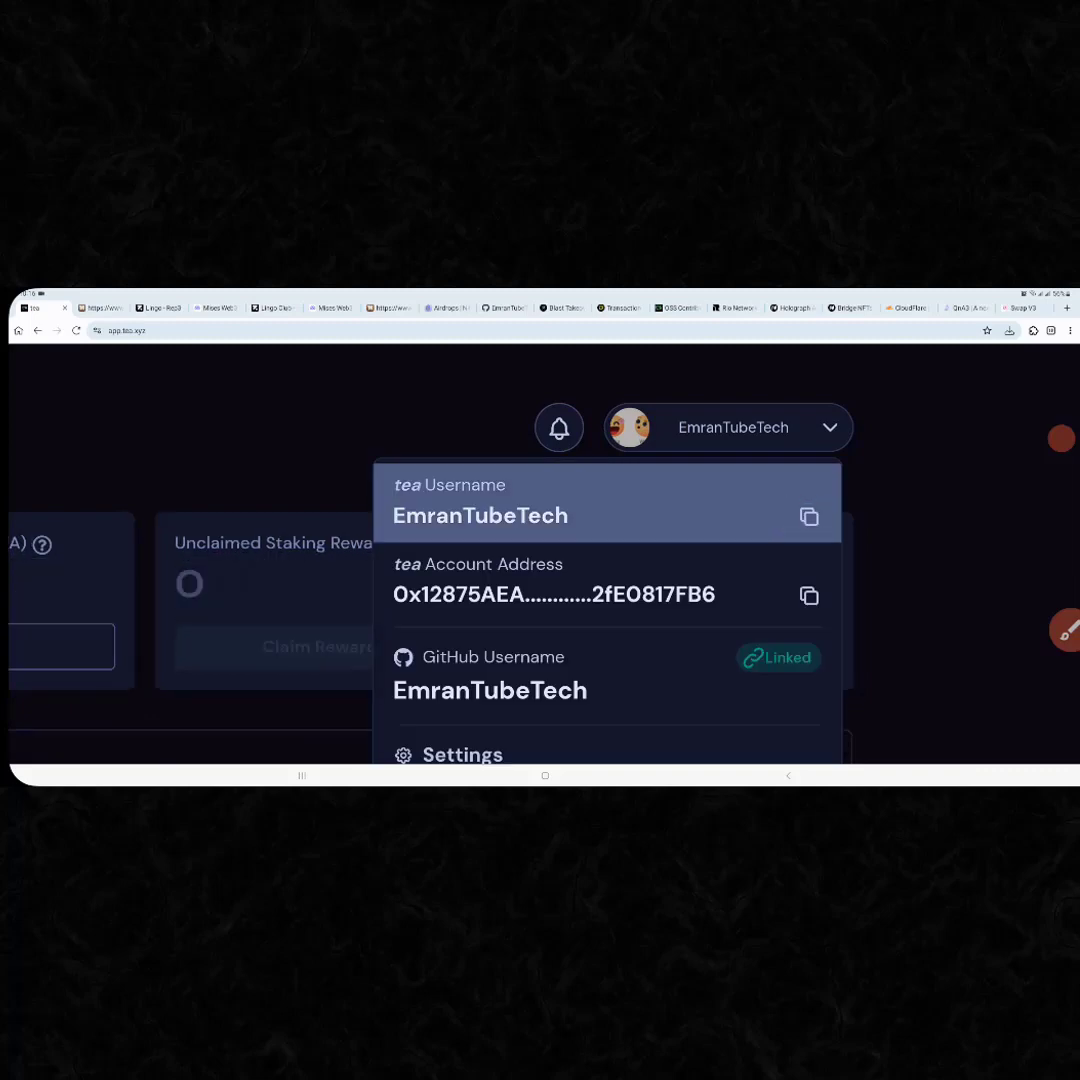
{"action": "scroll", "coordinate": [540, 600], "scroll_direction": "down", "scroll_amount": 1}
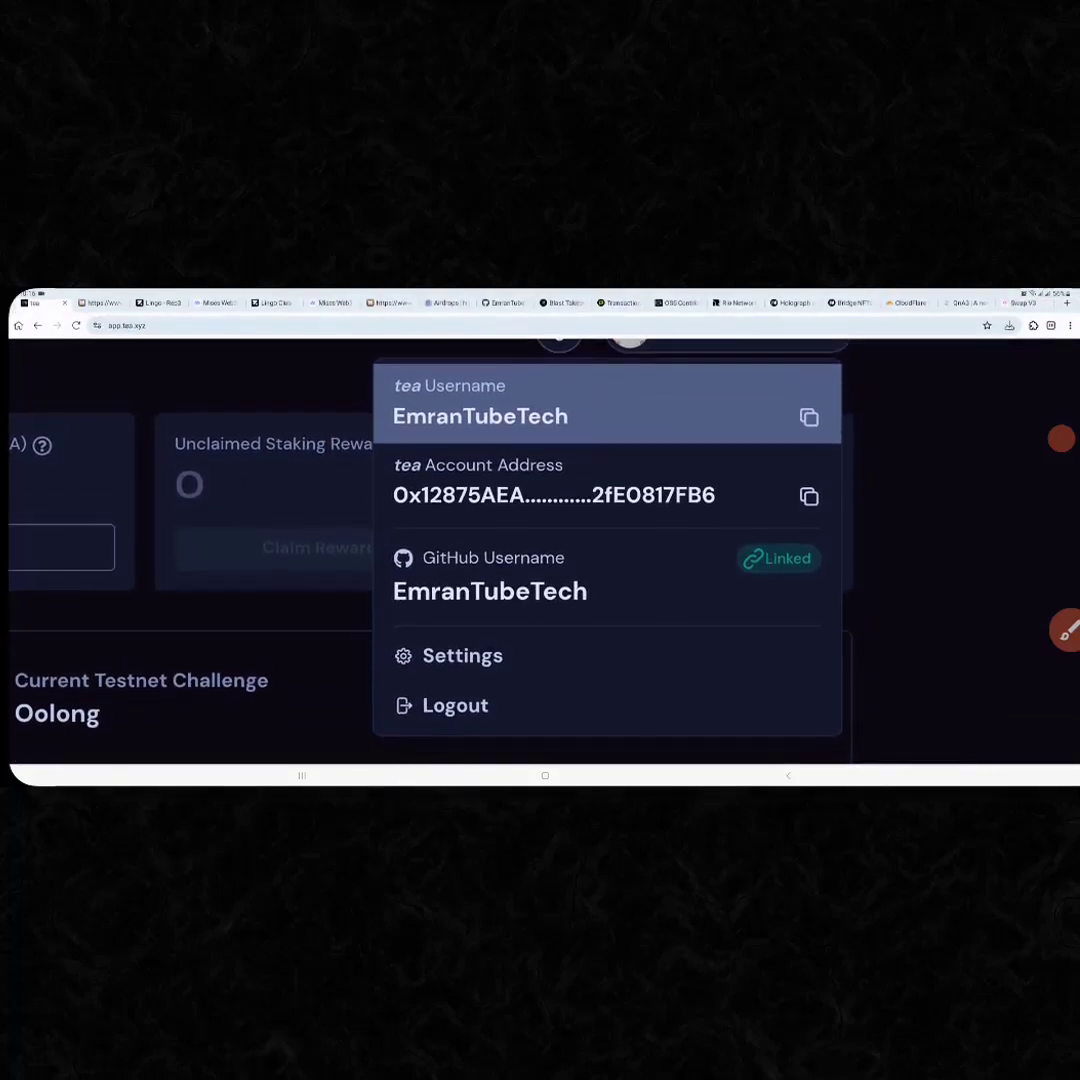
{"action": "left_click_drag", "start_coordinate": [670, 455], "coordinate": [475, 455]}
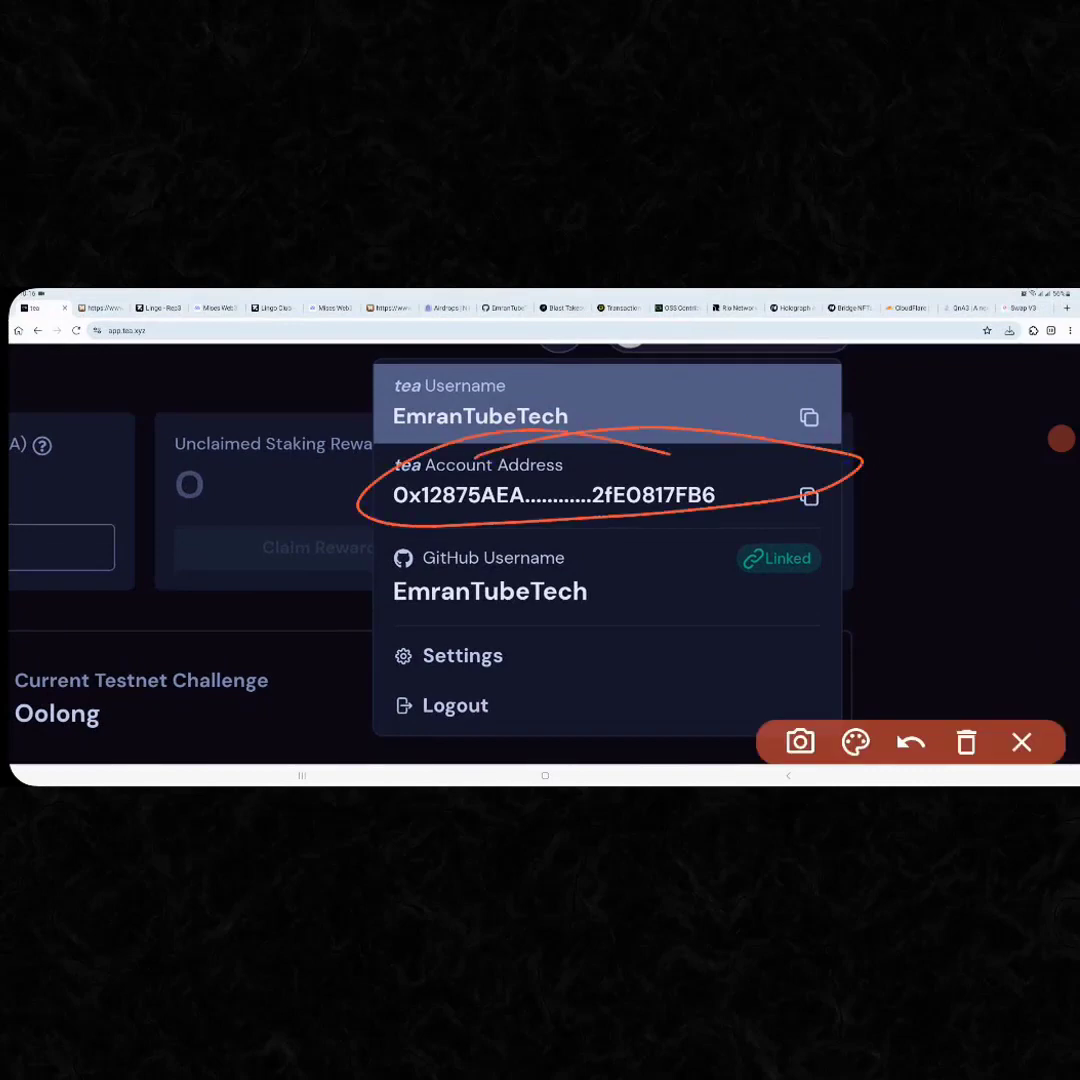
{"action": "left_click", "coordinate": [910, 742]}
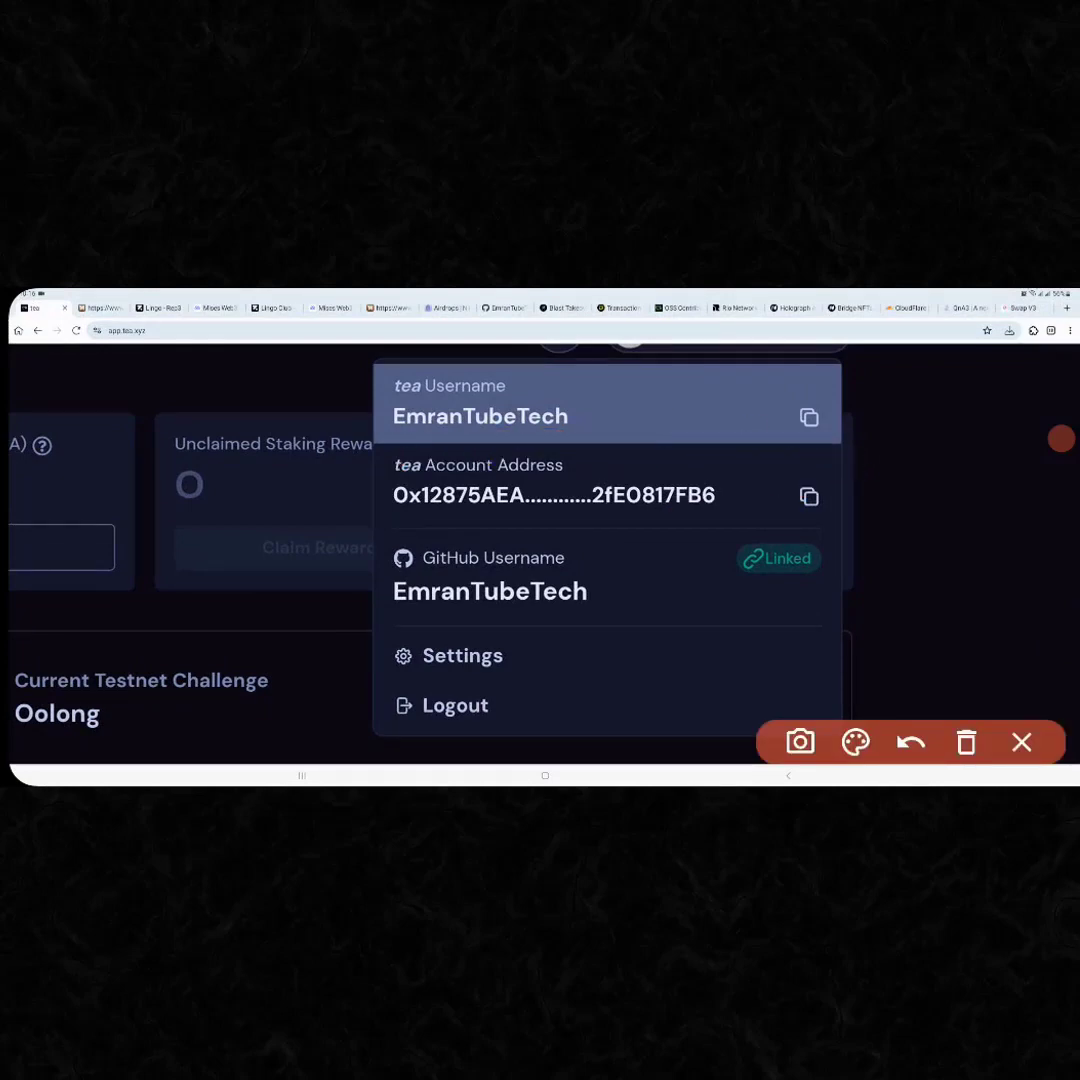
{"action": "left_click", "coordinate": [1021, 742]}
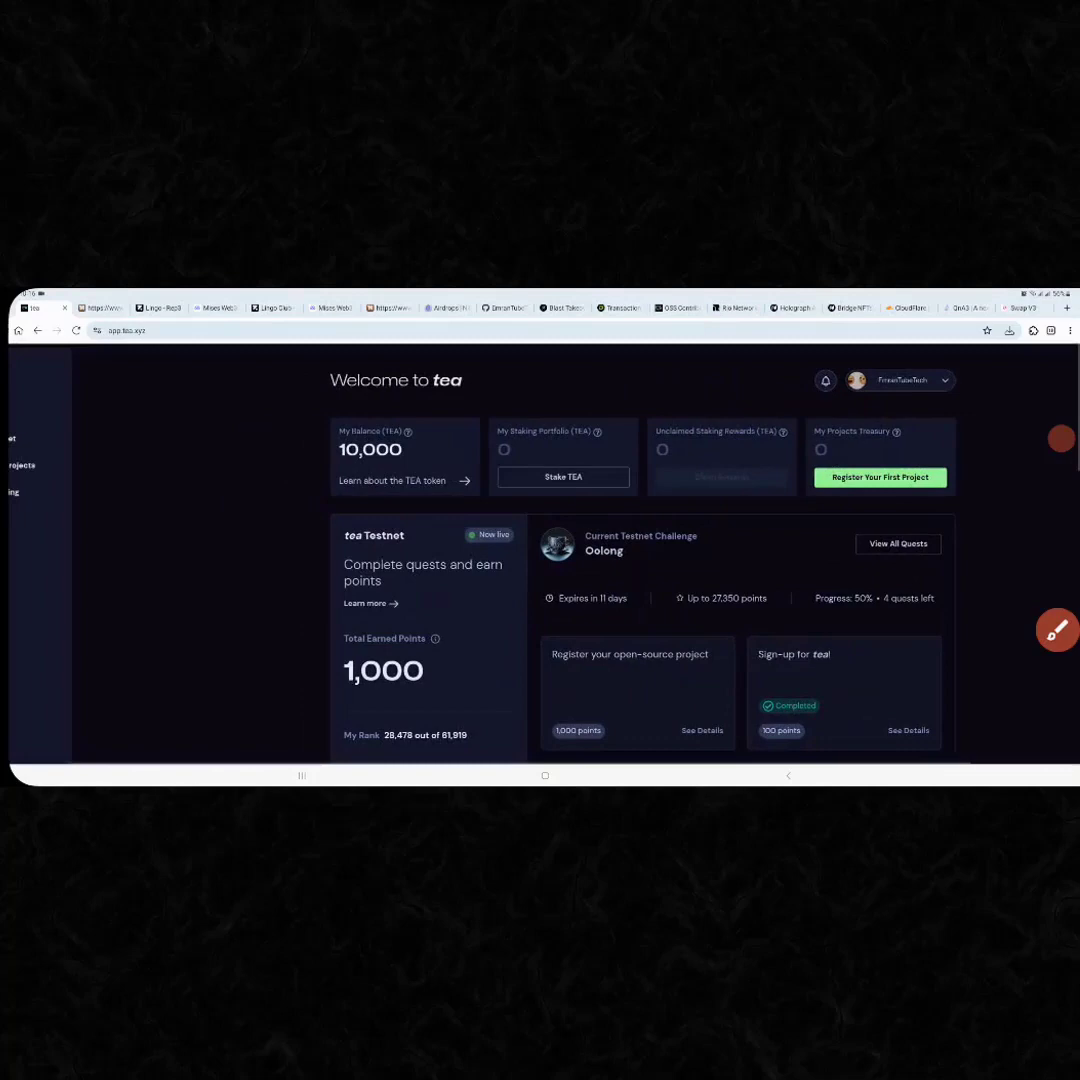
{"action": "key", "text": "ctrl+plus"}
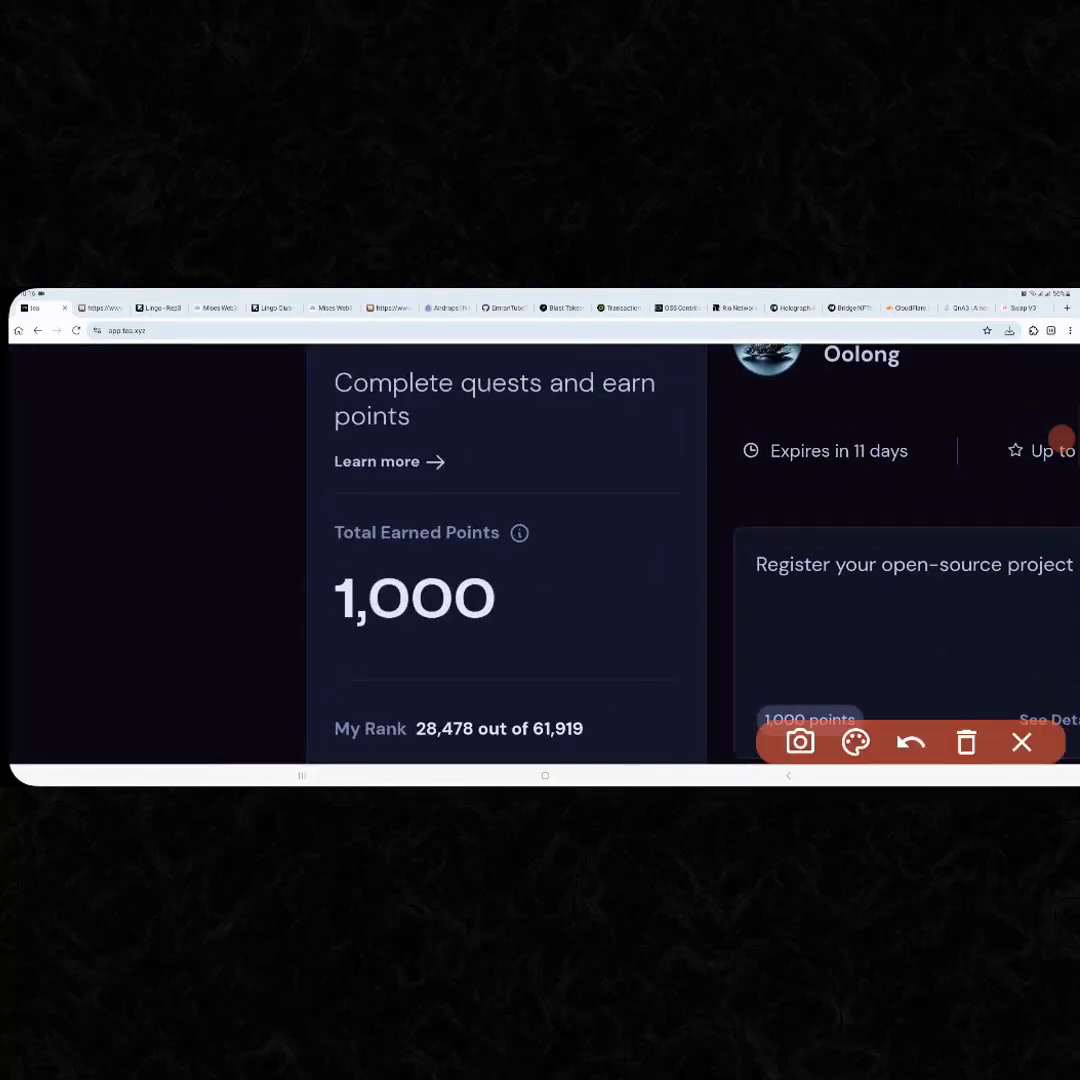
{"action": "left_click_drag", "start_coordinate": [400, 522], "coordinate": [600, 540]}
{"action": "left_click", "coordinate": [1021, 742]}
{"action": "key", "text": "ctrl+0"}
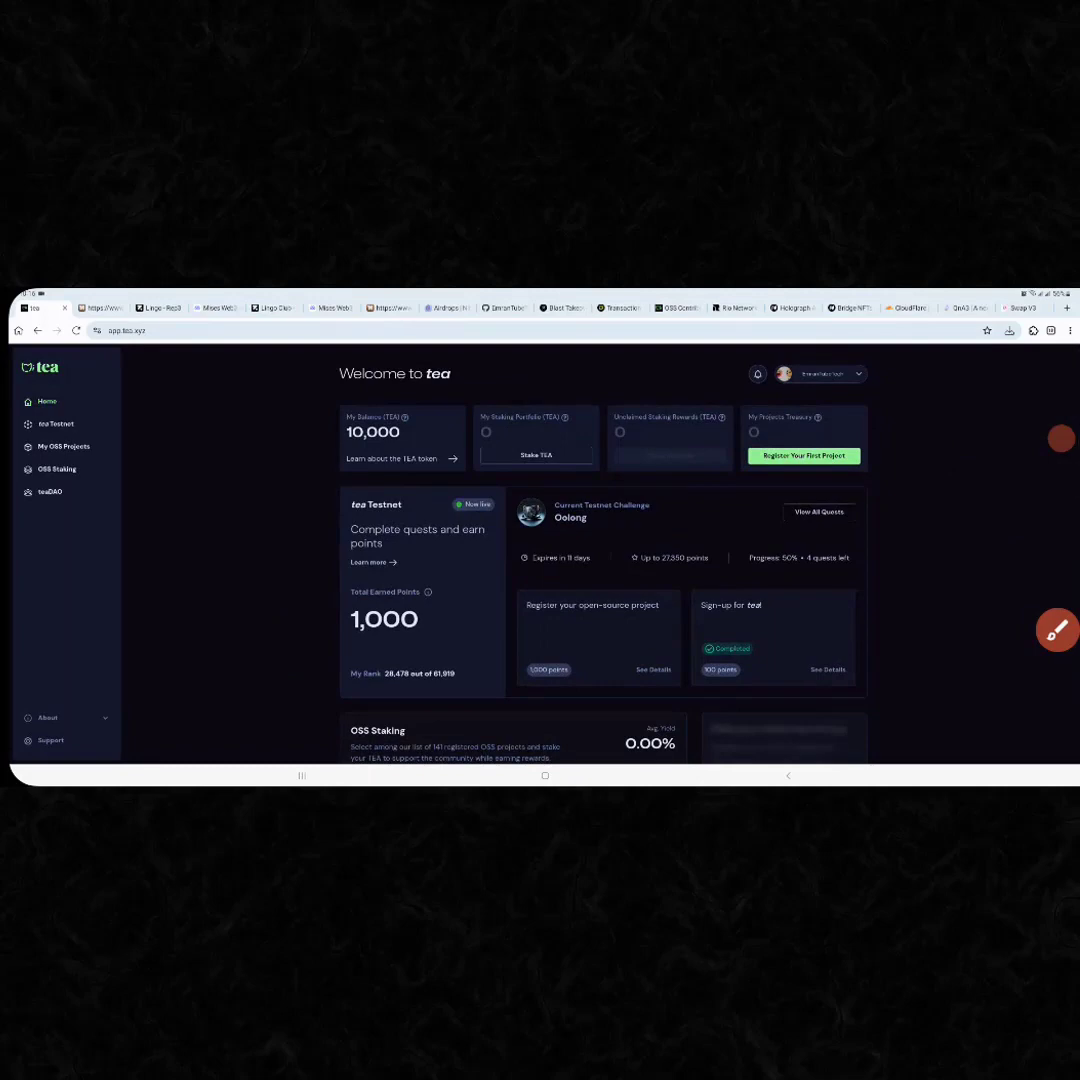
{"action": "key", "text": "ctrl+plus"}
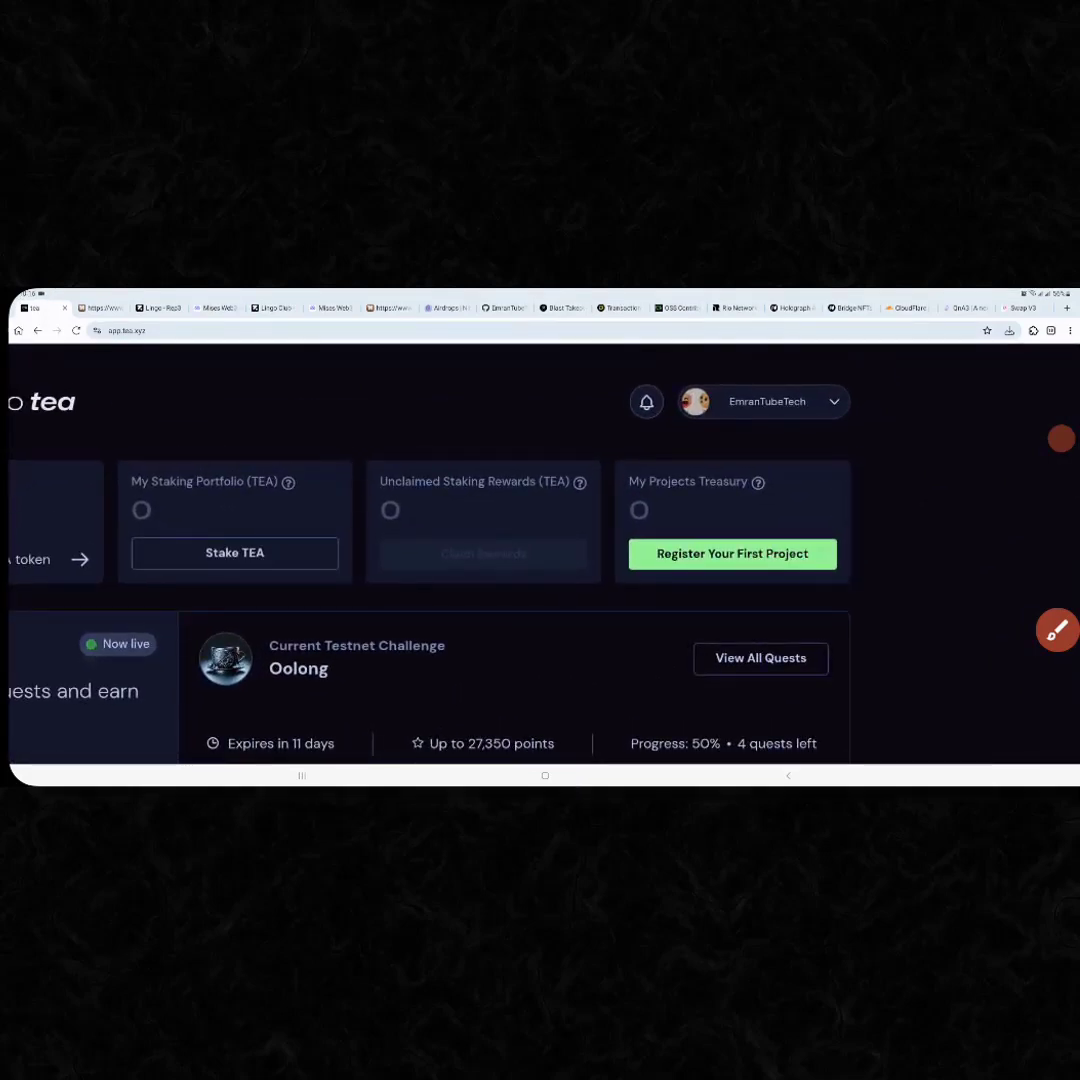
- Reopen the profile dropdown and go to the account Settings page
{"action": "left_click", "coordinate": [822, 373]}
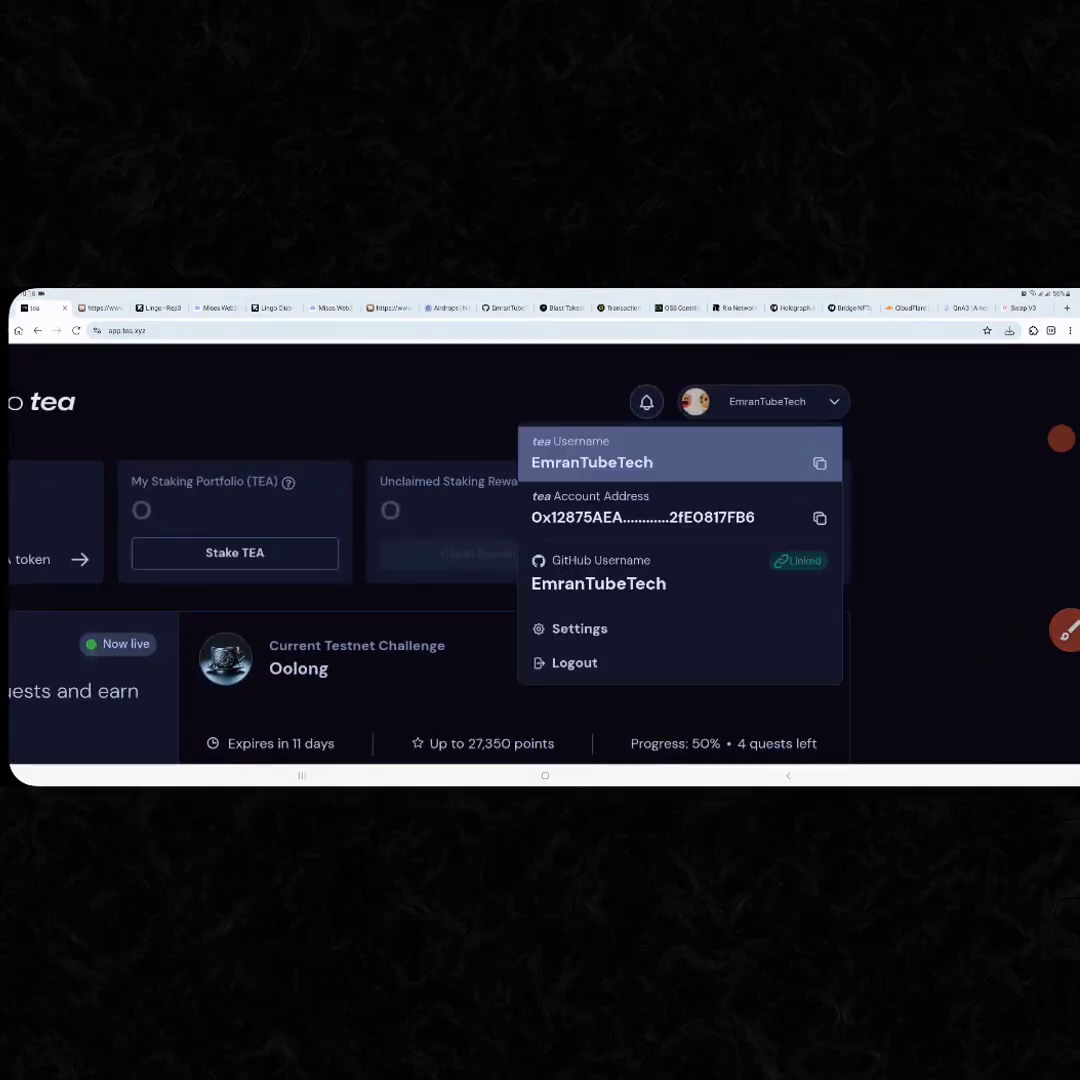
{"action": "left_click", "coordinate": [1066, 630]}
{"action": "left_click", "coordinate": [1021, 742]}
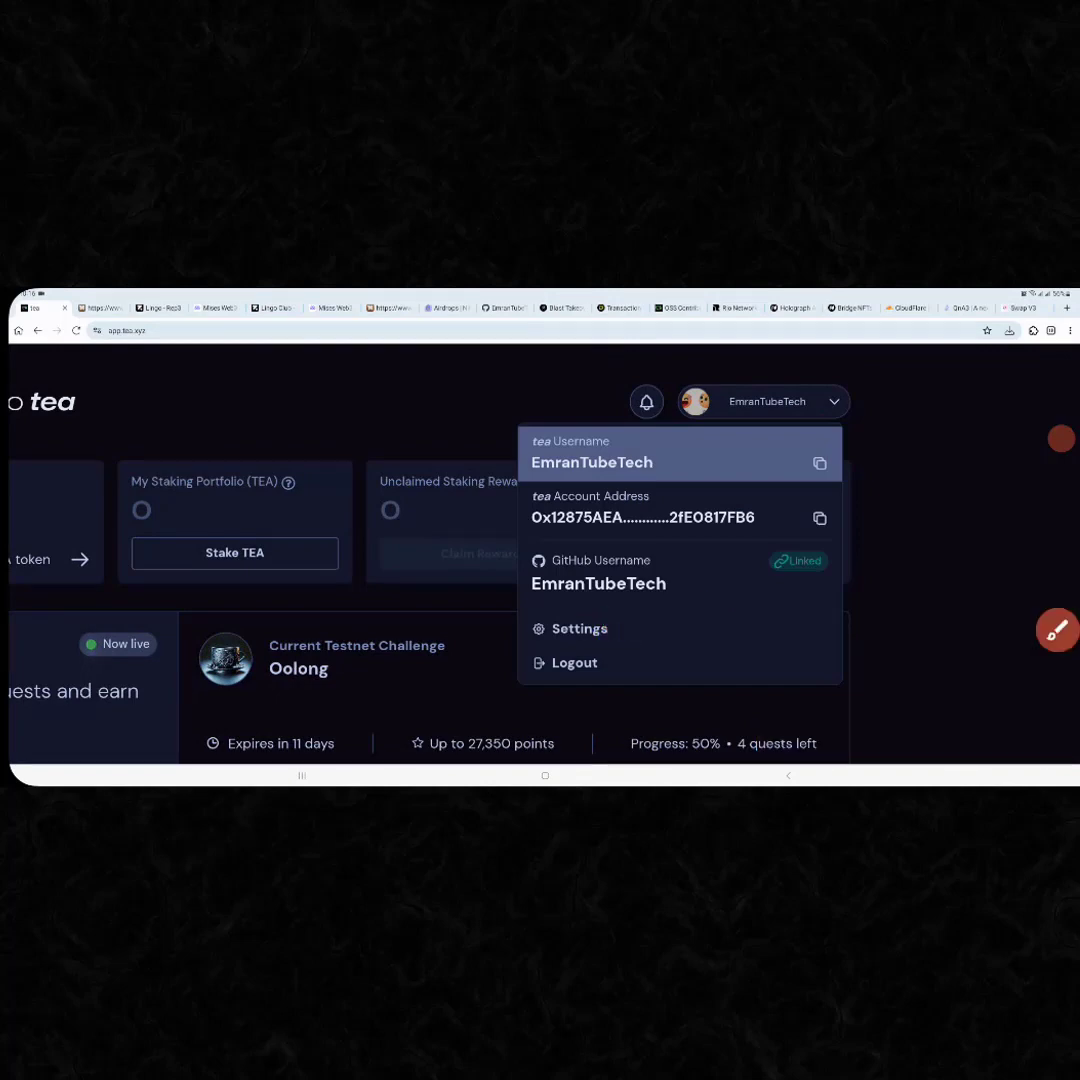
{"action": "left_click", "coordinate": [579, 628]}
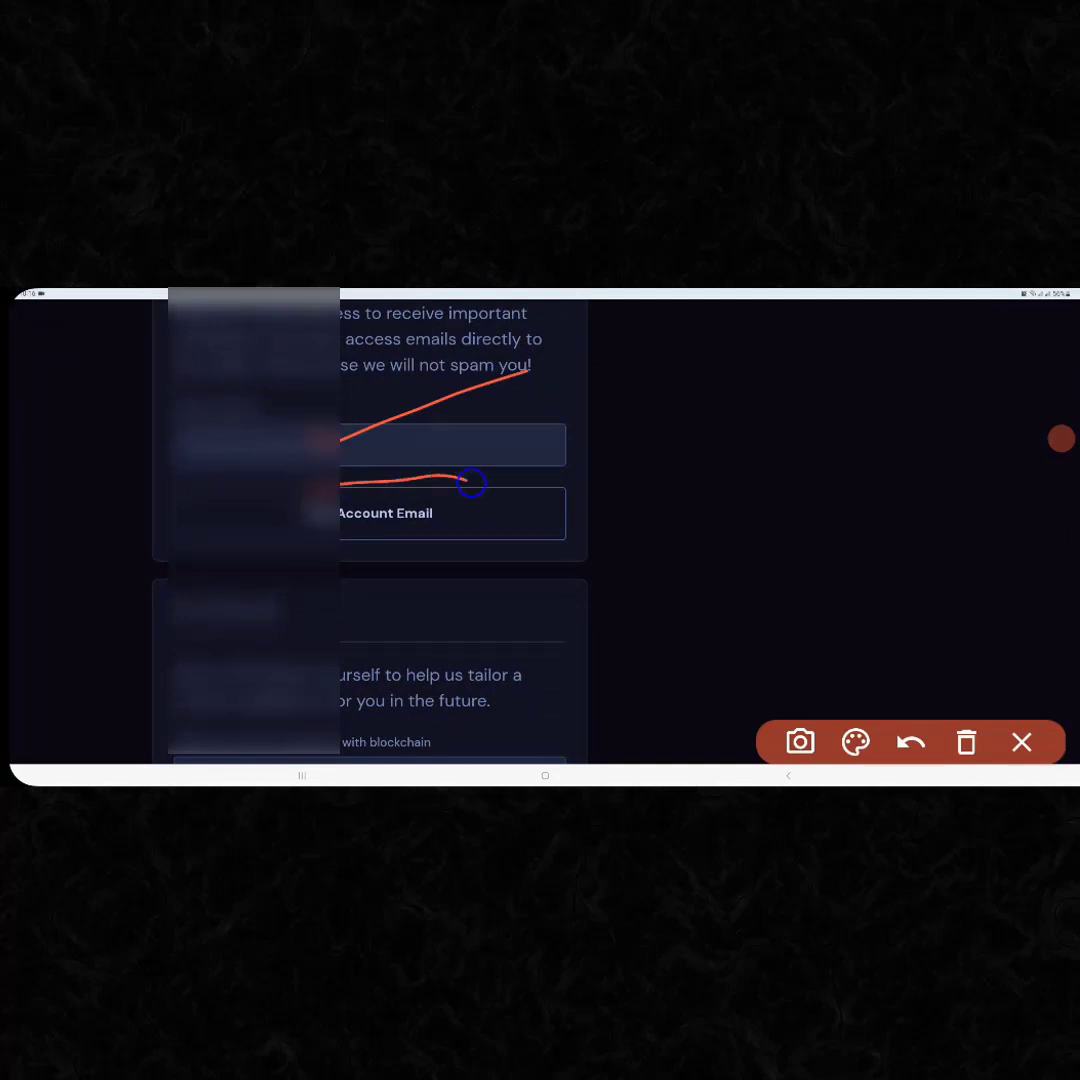
- Review the email notification toggles on Settings and return to the Home dashboard
{"action": "mouse_move", "coordinate": [472, 485]}
{"action": "left_mouse_down"}
{"action": "mouse_move", "coordinate": [420, 520]}
{"action": "mouse_move", "coordinate": [430, 515]}
{"action": "left_mouse_up"}
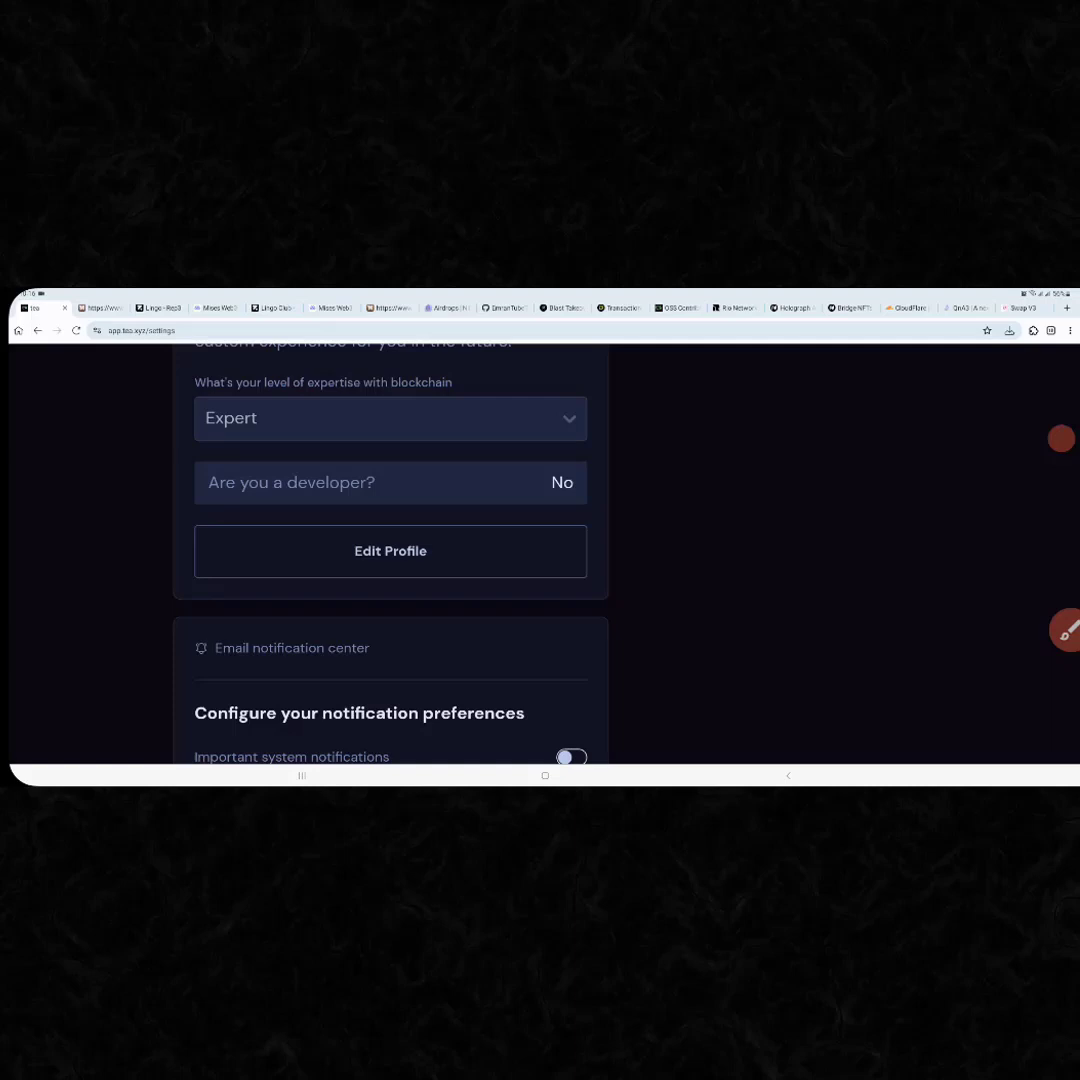
{"action": "scroll", "coordinate": [400, 550], "scroll_direction": "down", "scroll_amount": 5}
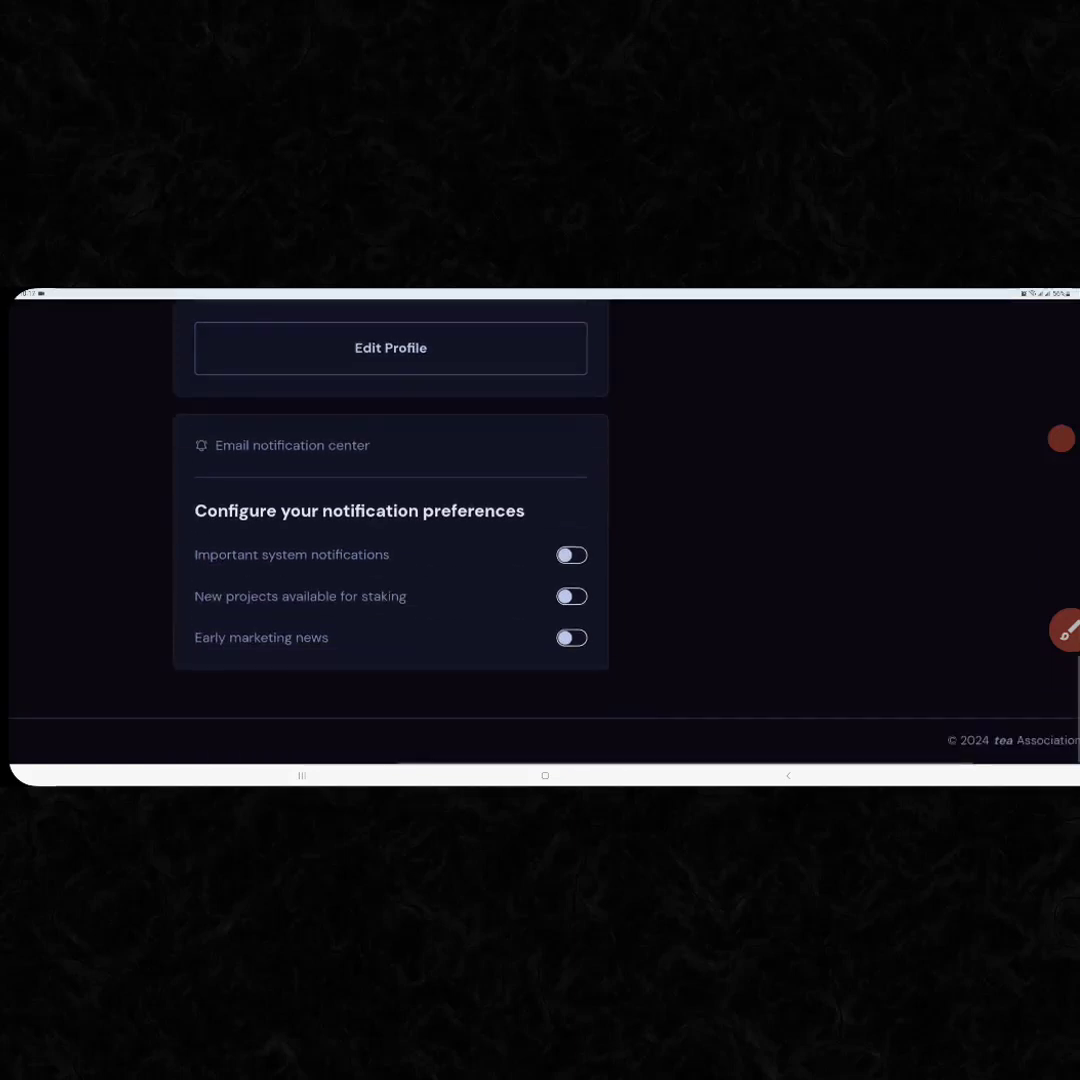
{"action": "left_click", "coordinate": [1064, 630]}
{"action": "left_click_drag", "start_coordinate": [346, 648], "coordinate": [474, 680]}
{"action": "left_click", "coordinate": [1022, 742]}
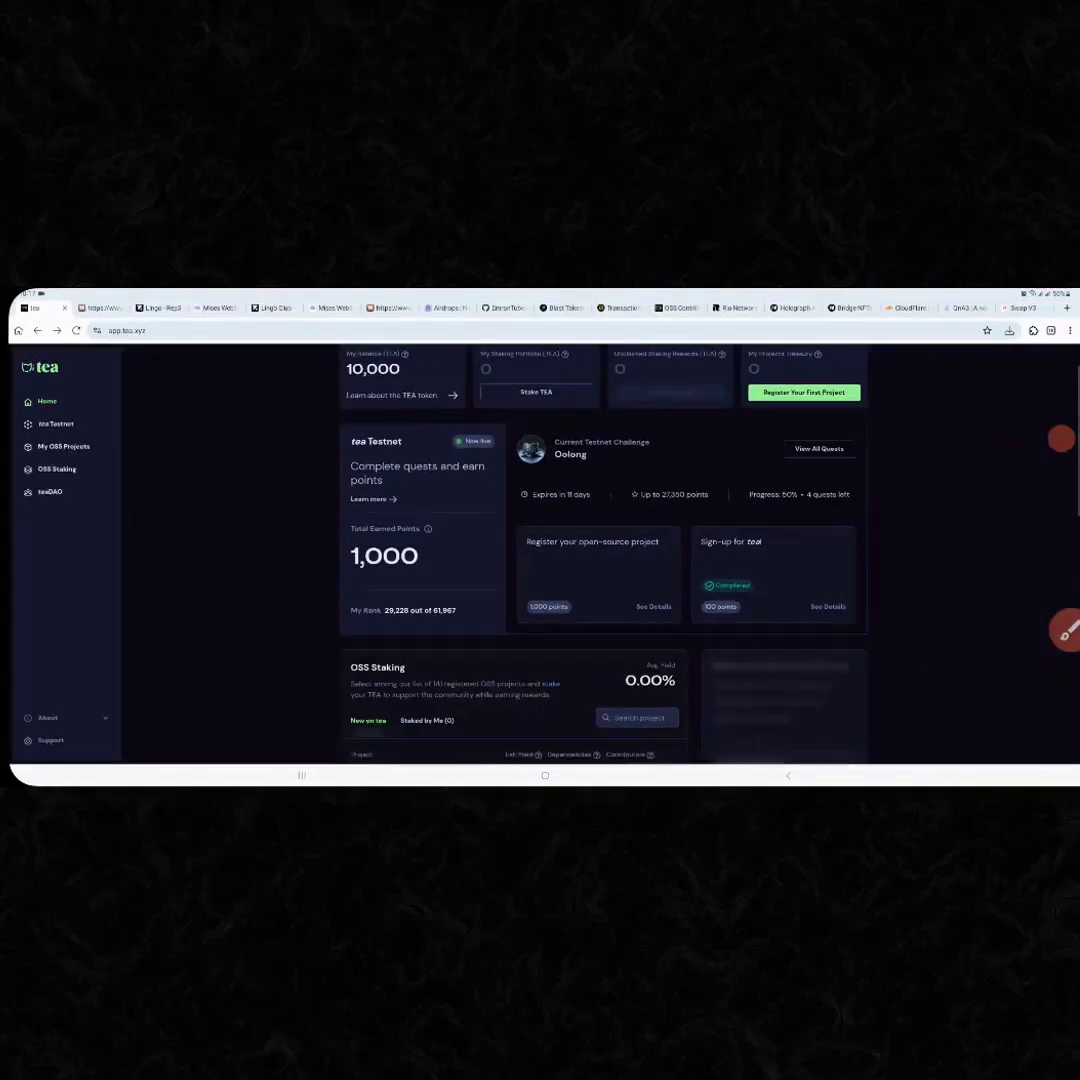
{"action": "scroll", "coordinate": [600, 550], "scroll_direction": "down", "scroll_amount": 5}
{"action": "scroll", "coordinate": [600, 550], "scroll_direction": "down", "scroll_amount": 5}
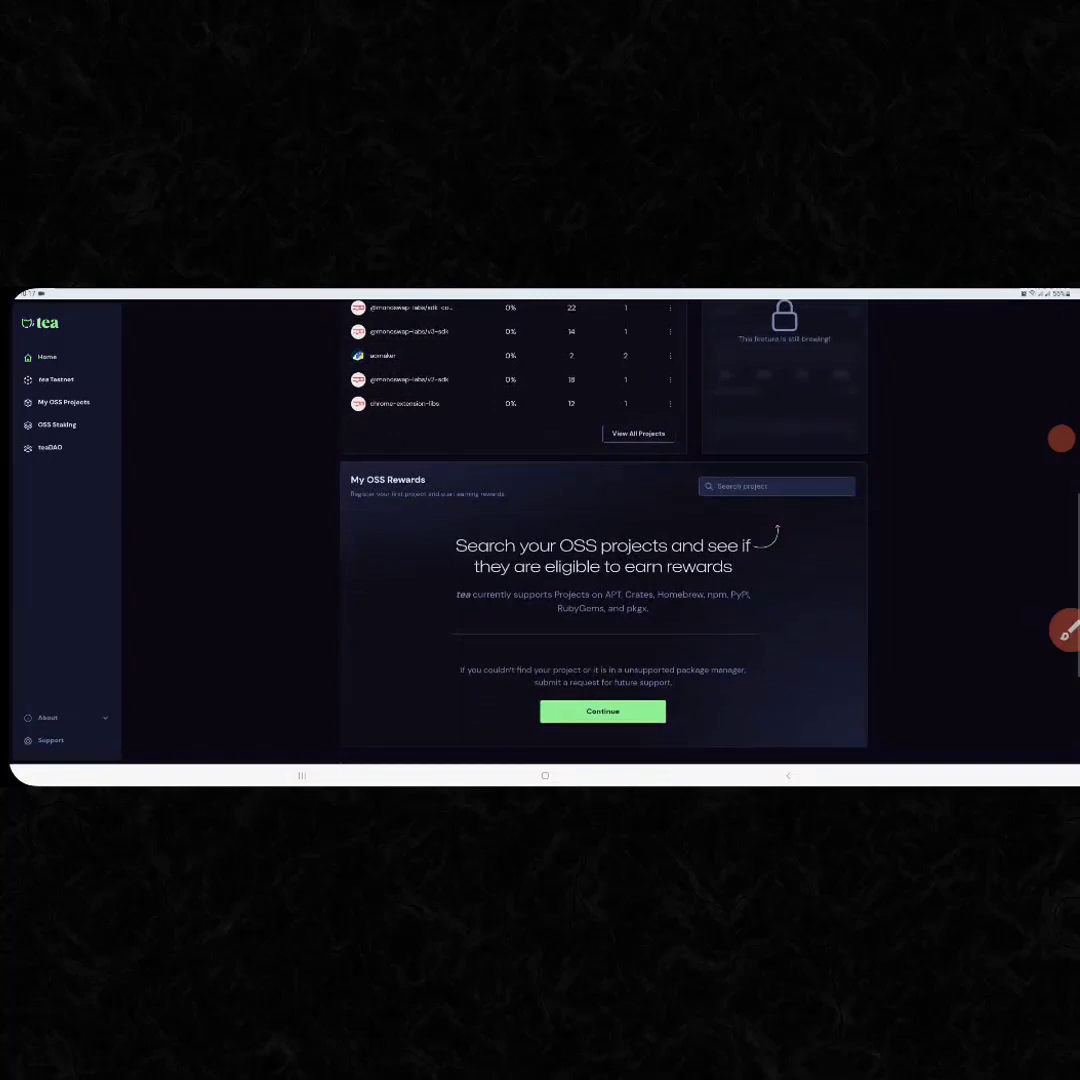
{"action": "scroll", "coordinate": [600, 550], "scroll_direction": "down", "scroll_amount": 2}
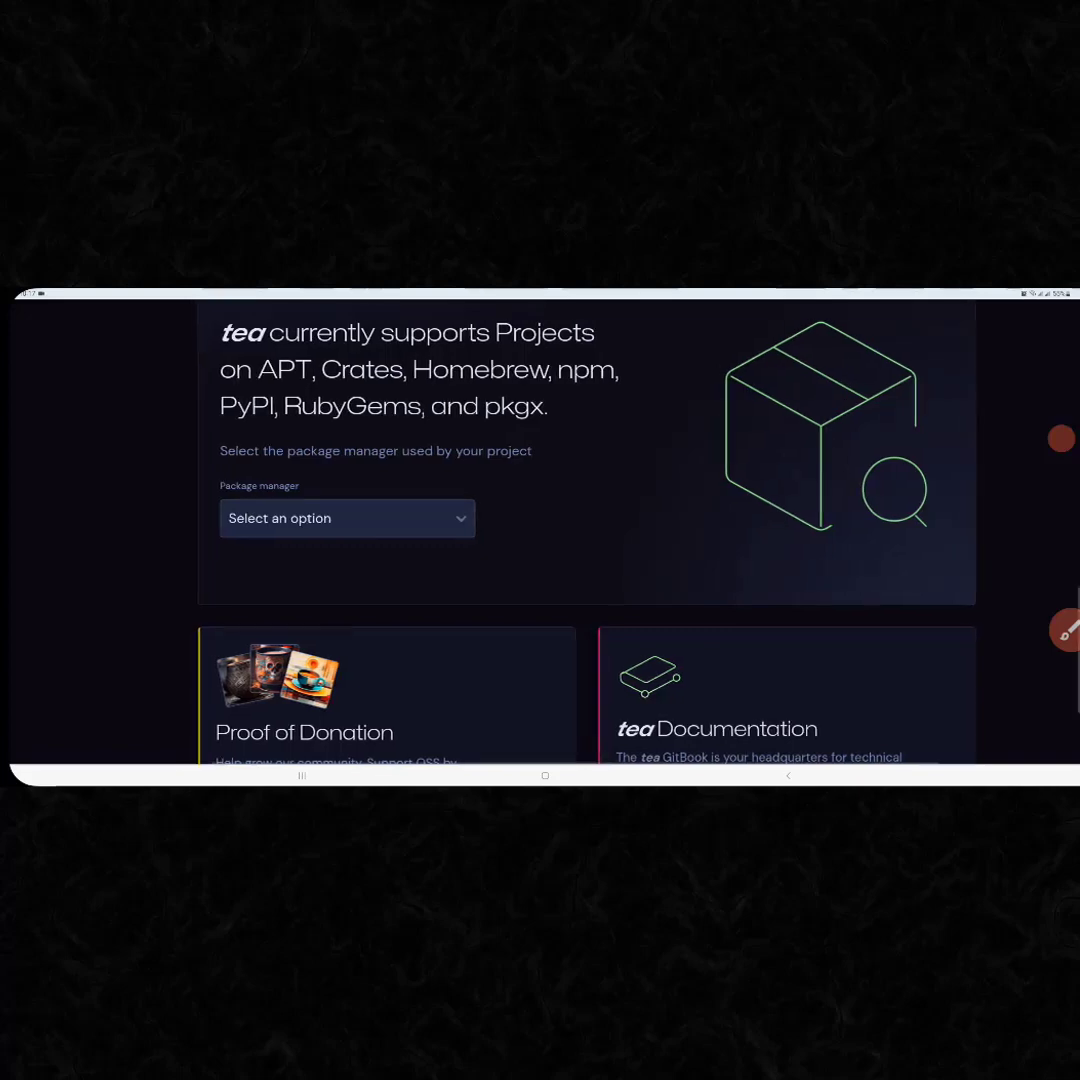
- Choose APT as the project's package manager and request support on the Discourse forum
{"action": "left_click", "coordinate": [336, 518]}
{"action": "left_click", "coordinate": [231, 572]}
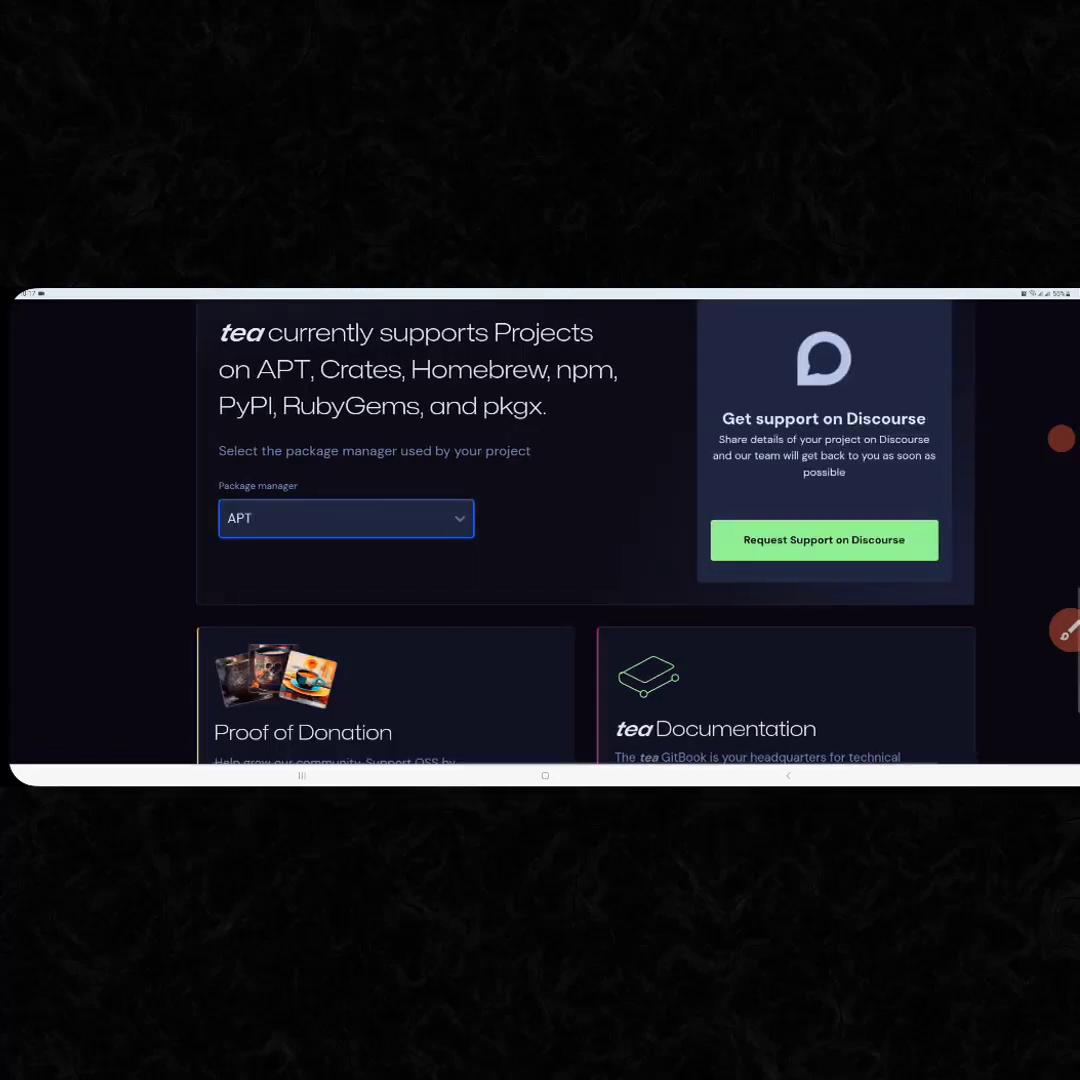
{"action": "scroll", "coordinate": [540, 530], "scroll_direction": "right", "scroll_amount": 3}
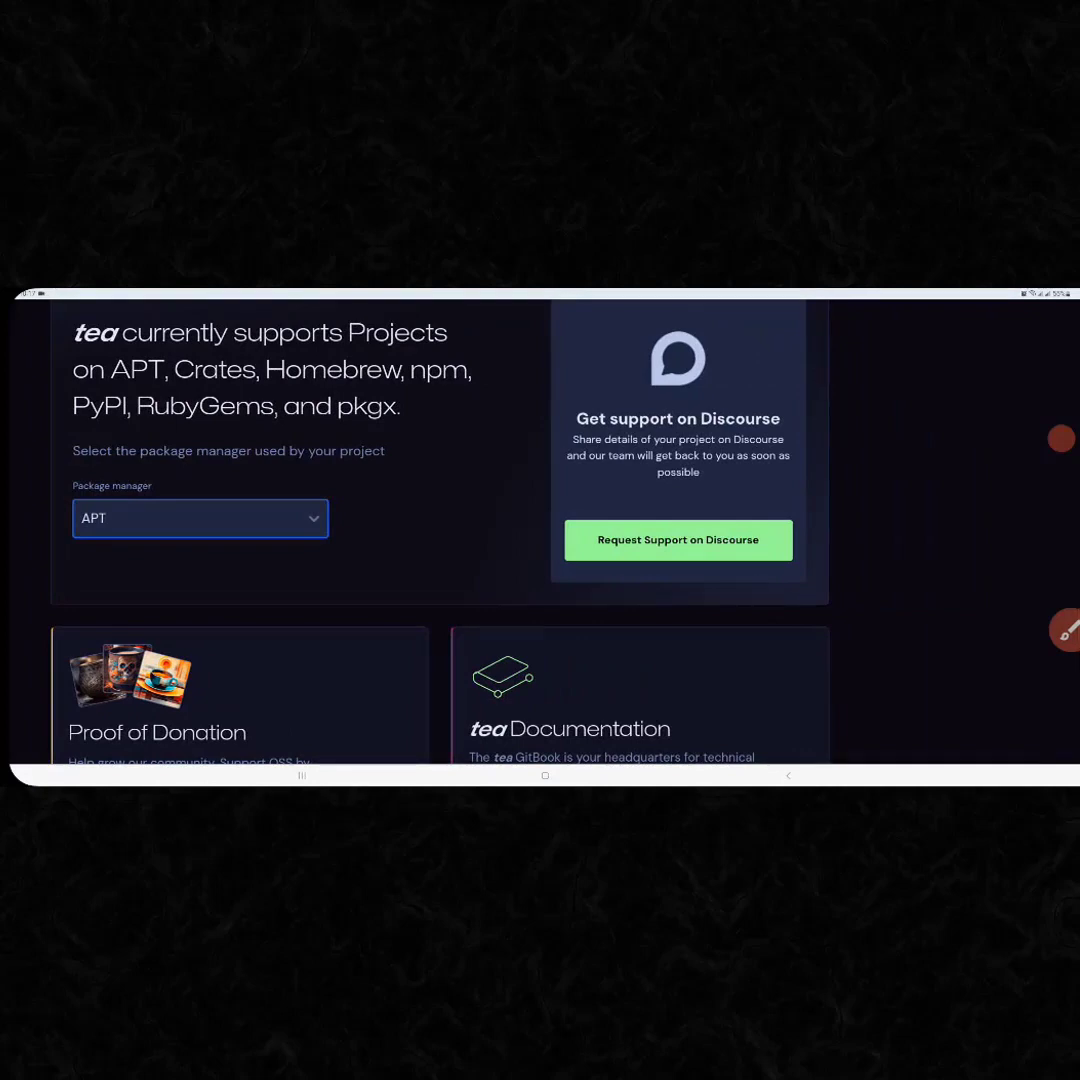
{"action": "left_click", "coordinate": [678, 540]}
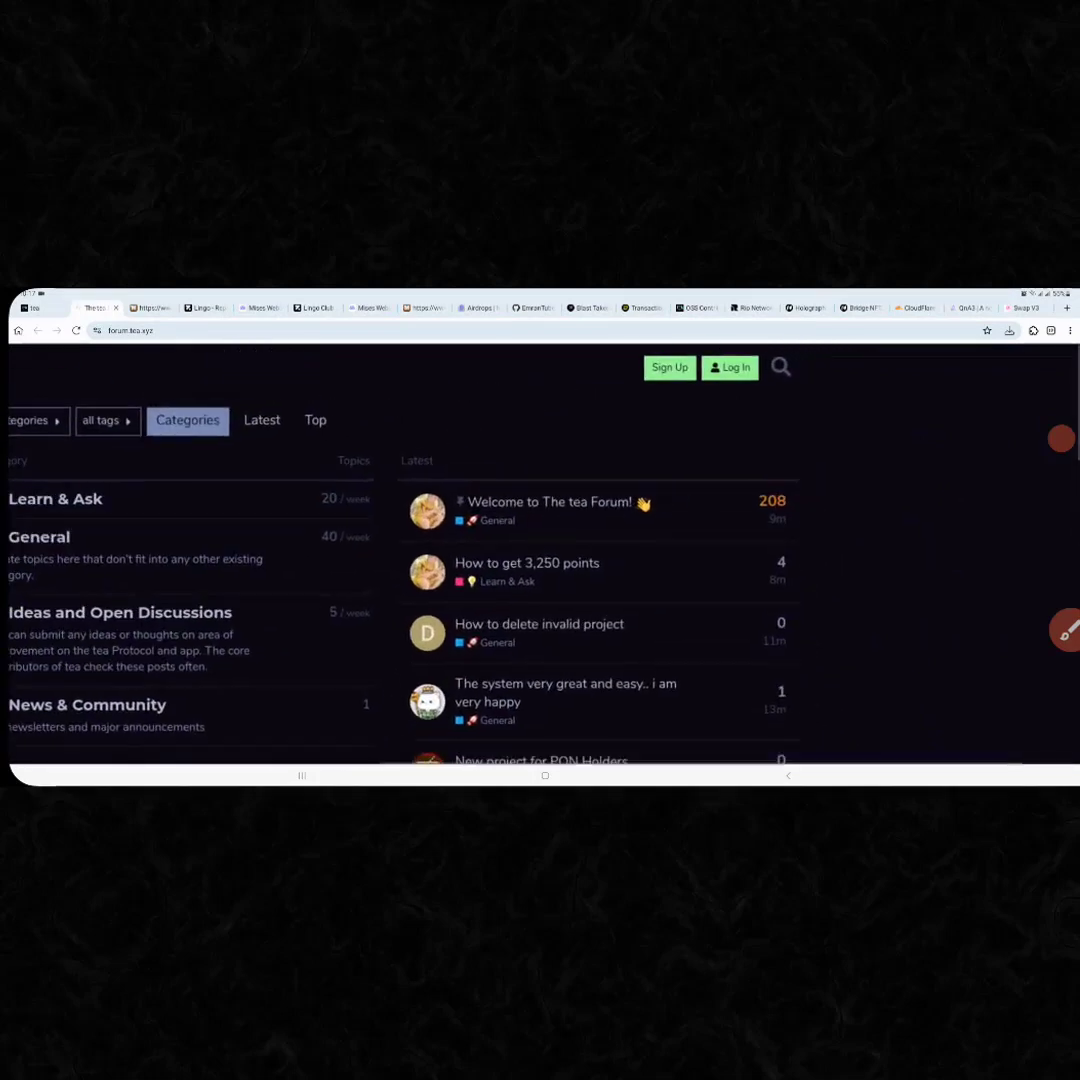
- Look over the forum's account sign-up form, then switch back to the app.tea.xyz page
{"action": "left_click", "coordinate": [669, 367]}
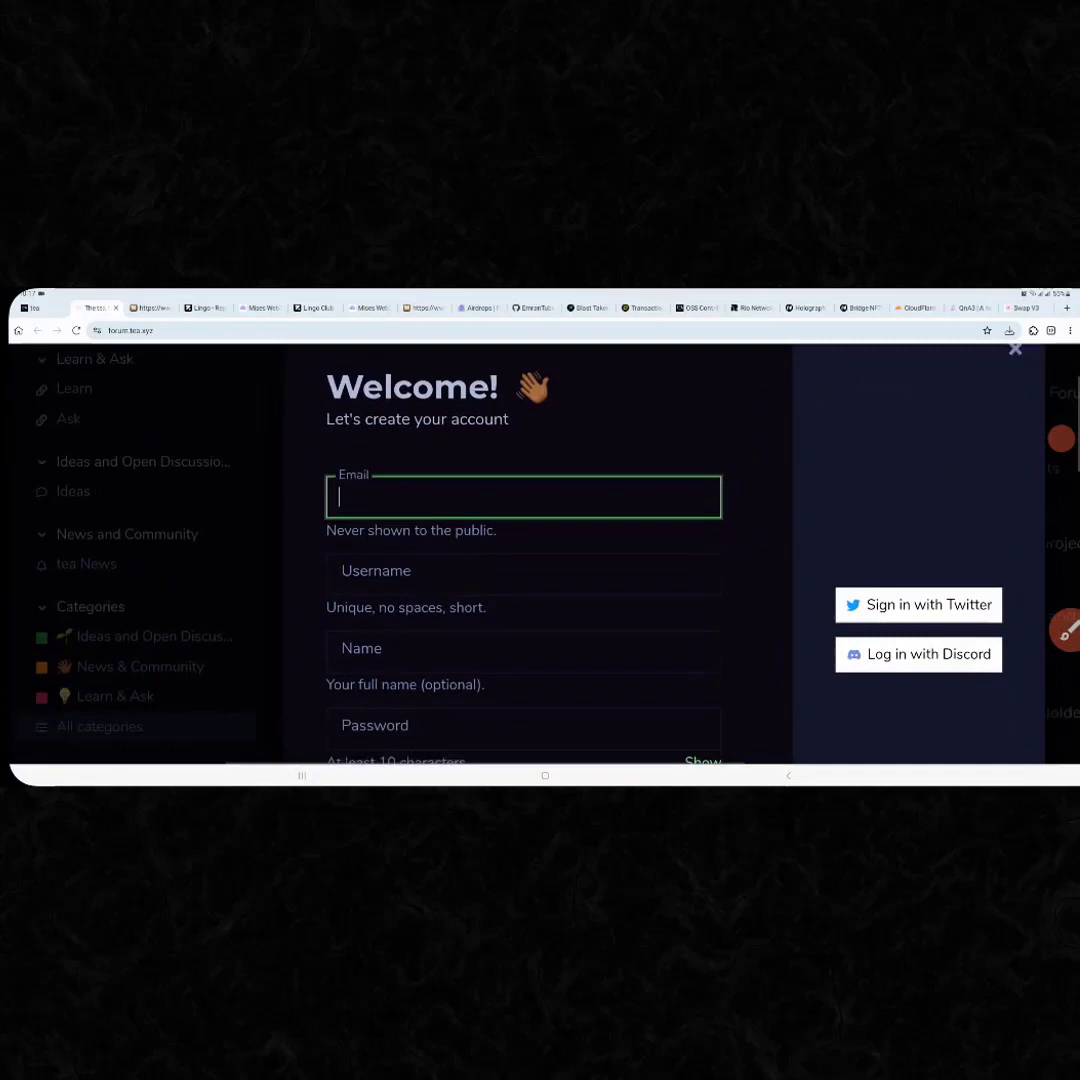
{"action": "scroll", "coordinate": [523, 550], "scroll_direction": "down", "scroll_amount": 3}
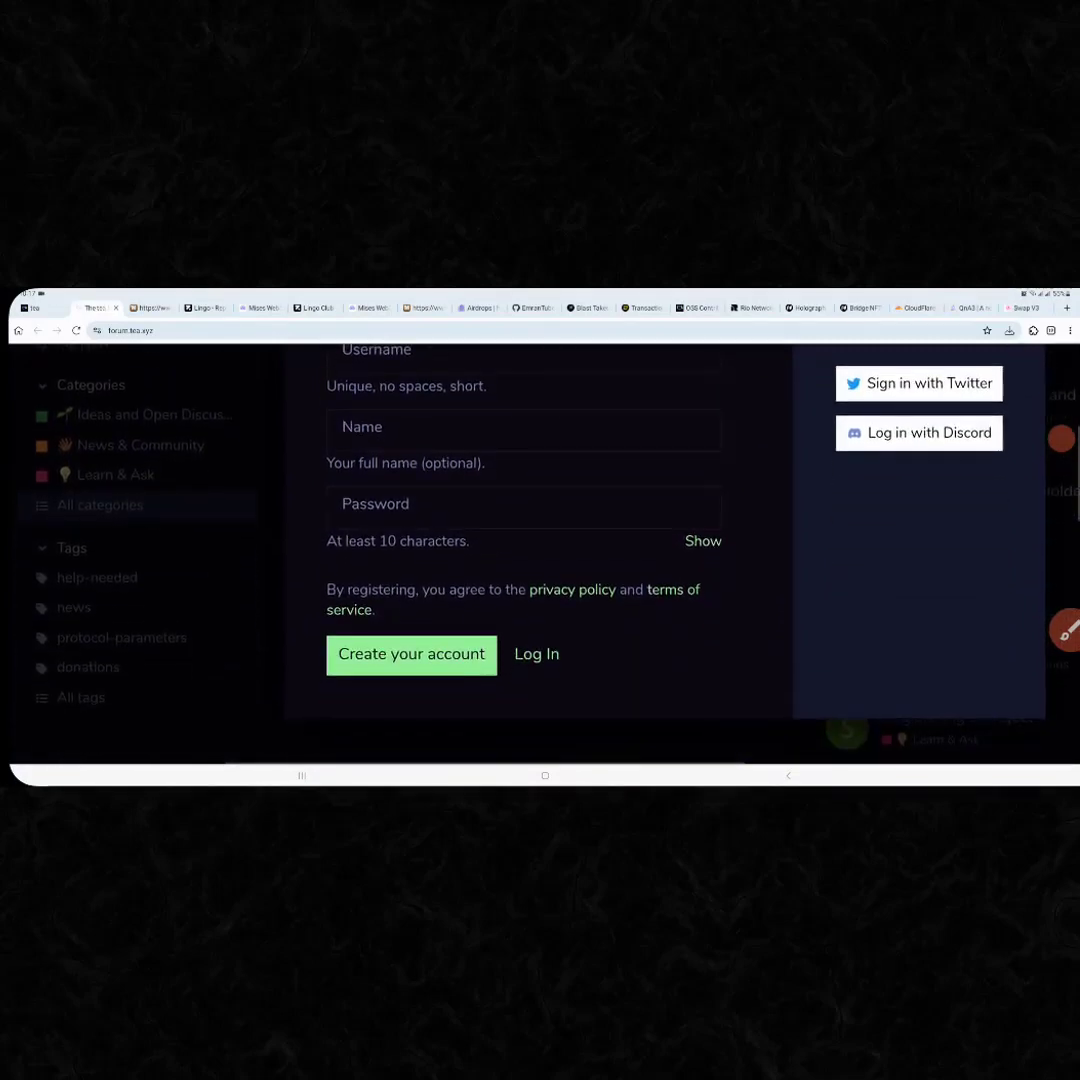
{"action": "scroll", "coordinate": [523, 500], "scroll_direction": "down", "scroll_amount": 2}
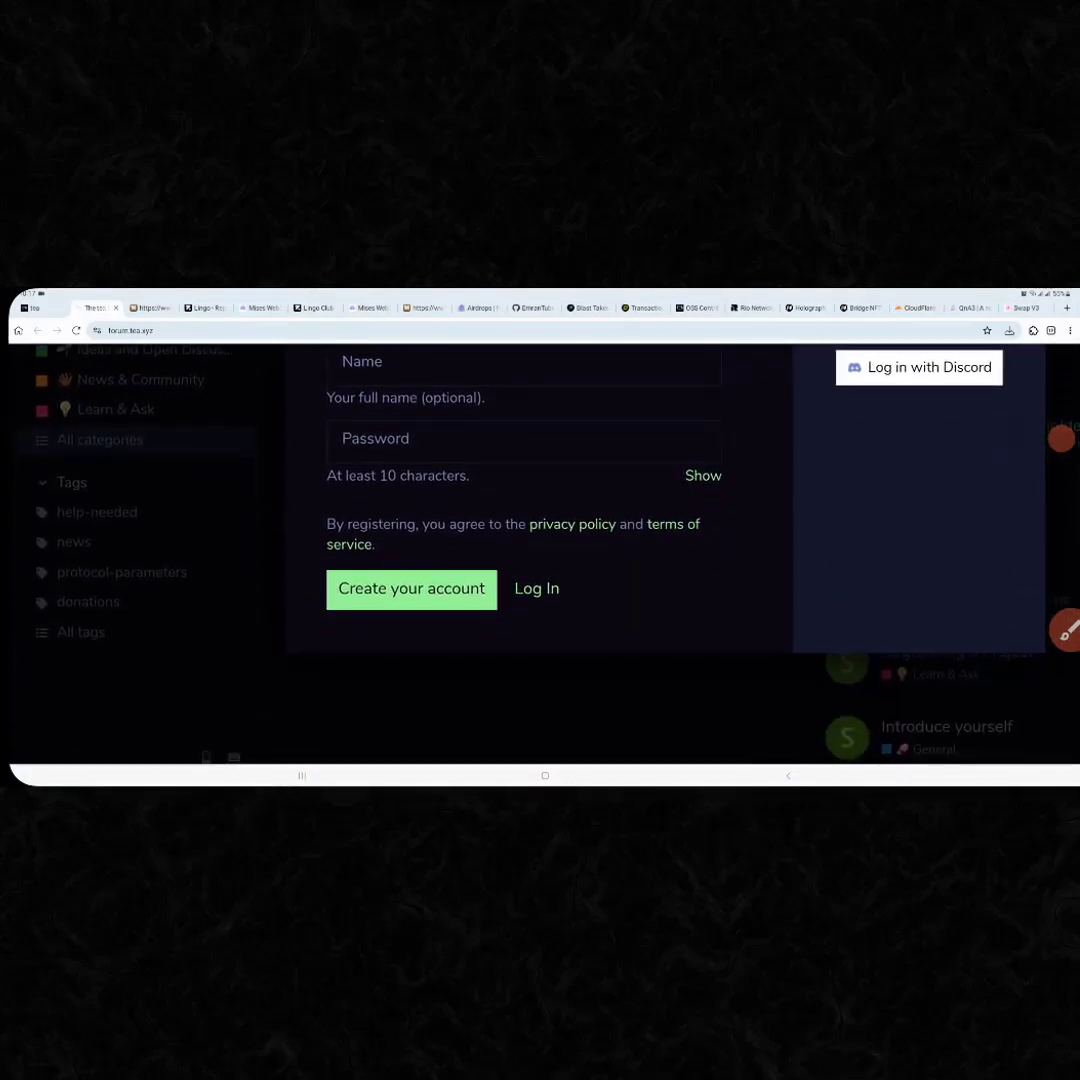
{"action": "left_click", "coordinate": [1061, 439]}
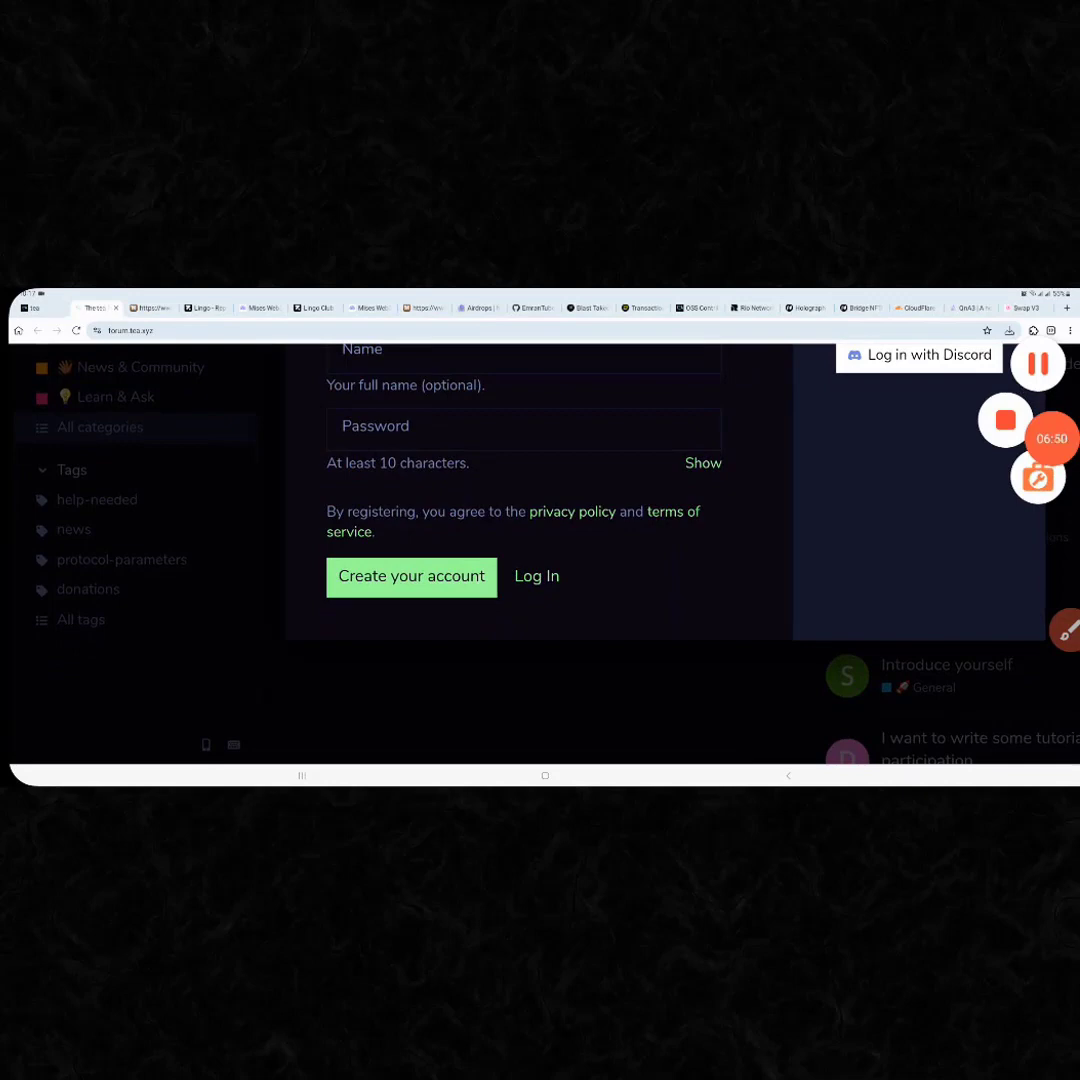
{"action": "left_click", "coordinate": [1066, 630]}
{"action": "left_click_drag", "start_coordinate": [498, 512], "coordinate": [490, 525]}
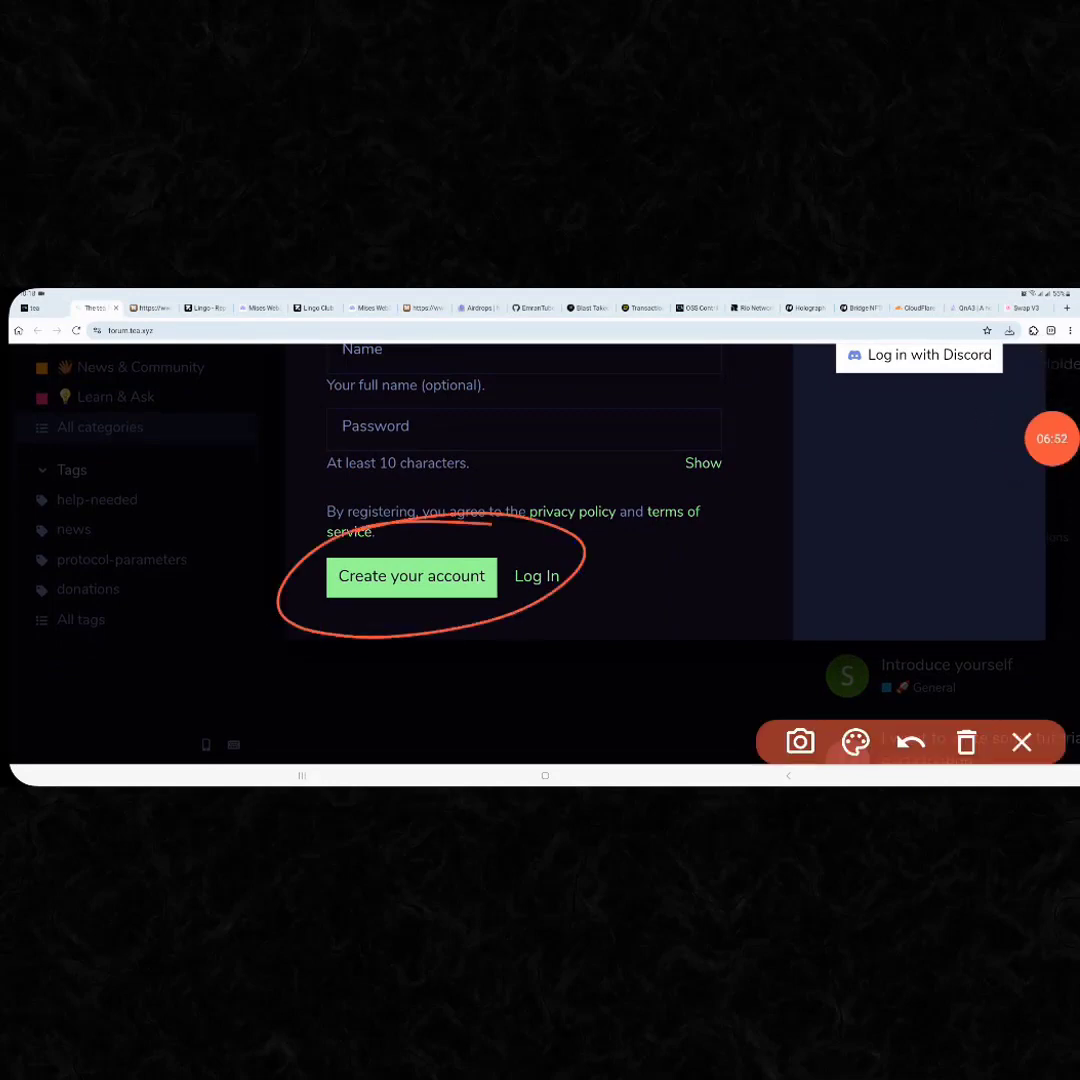
{"action": "left_click", "coordinate": [1022, 742]}
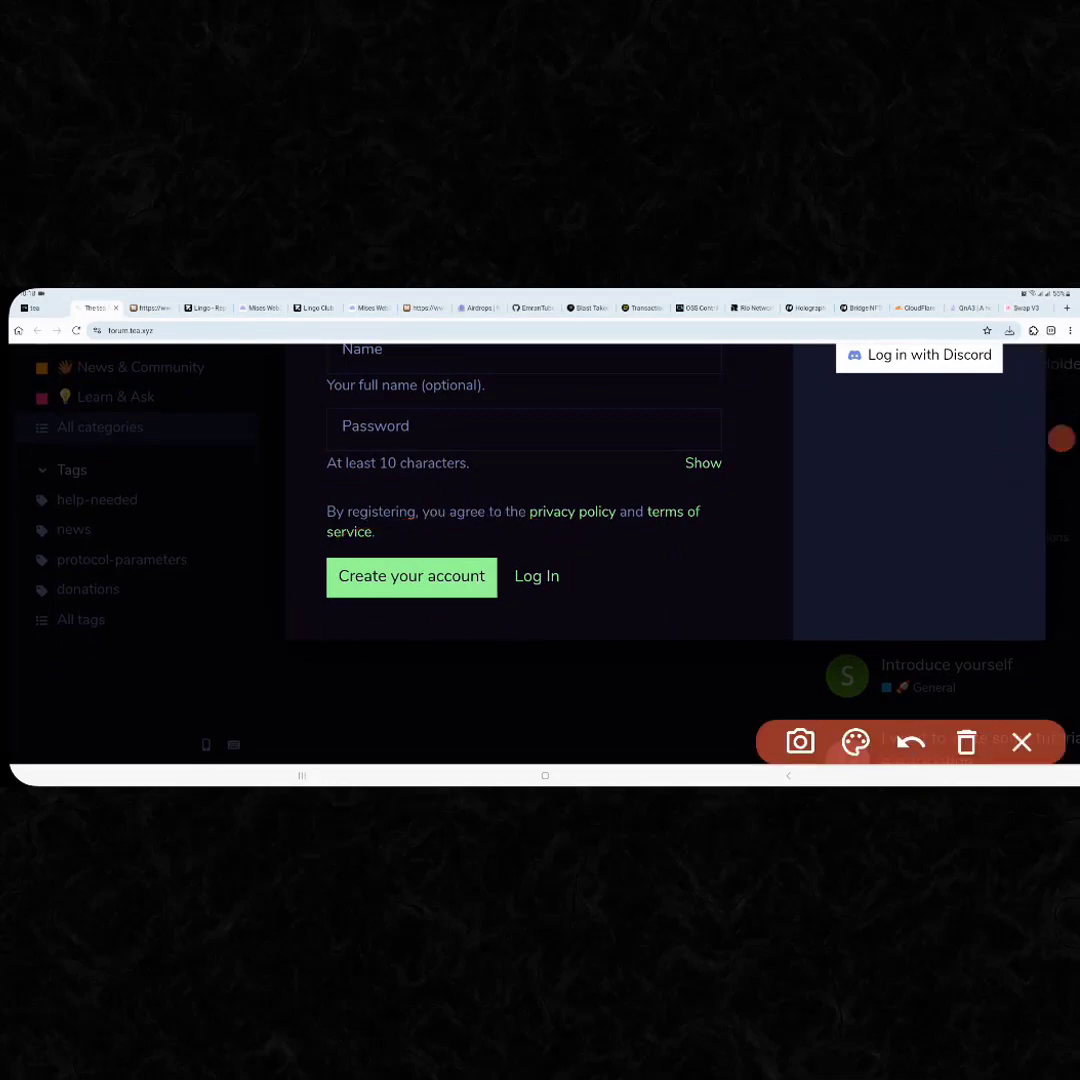
{"action": "scroll", "coordinate": [540, 550], "scroll_direction": "up", "scroll_amount": 3}
{"action": "scroll", "coordinate": [430, 550], "scroll_direction": "up", "scroll_amount": 4}
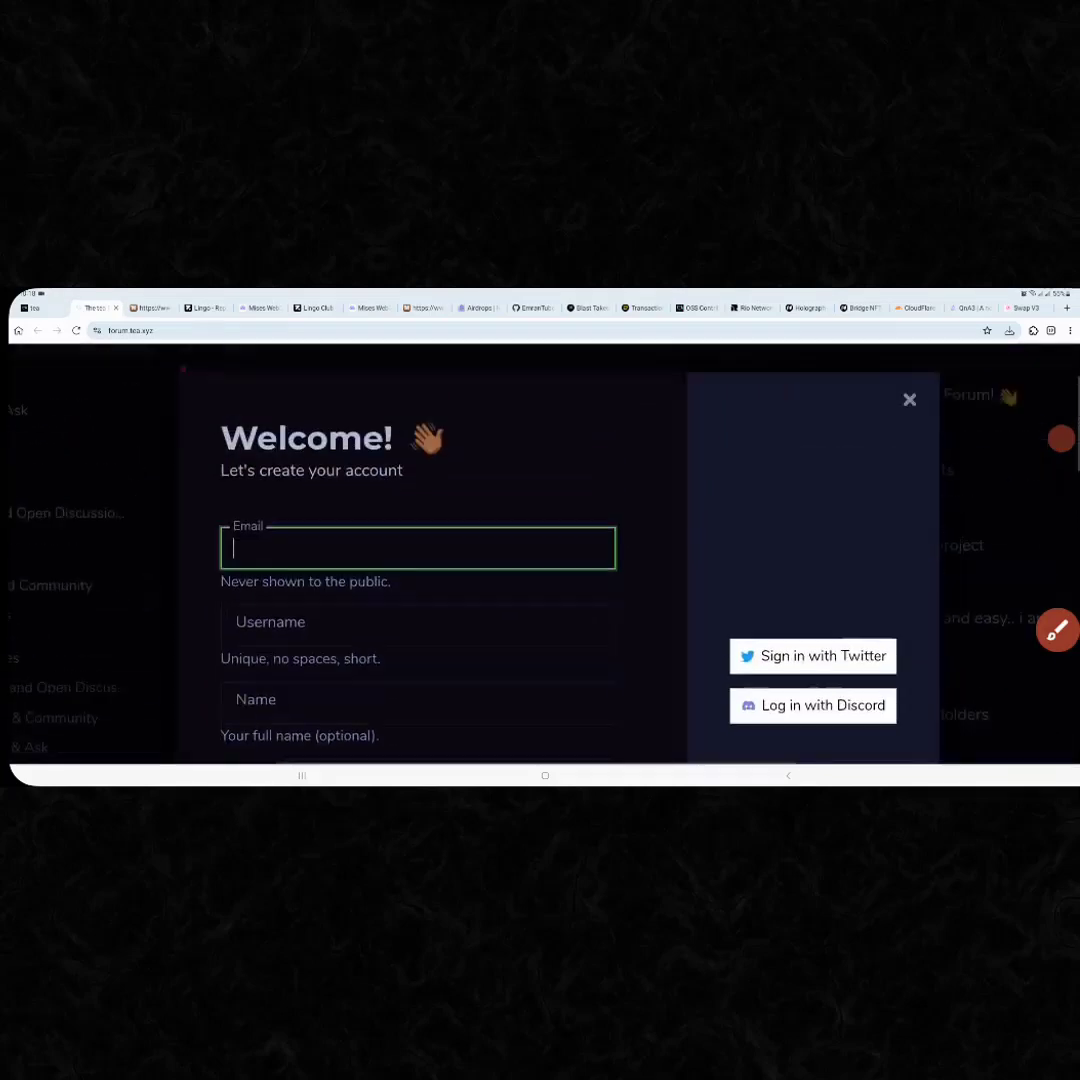
{"action": "key", "text": "ctrl+minus"}
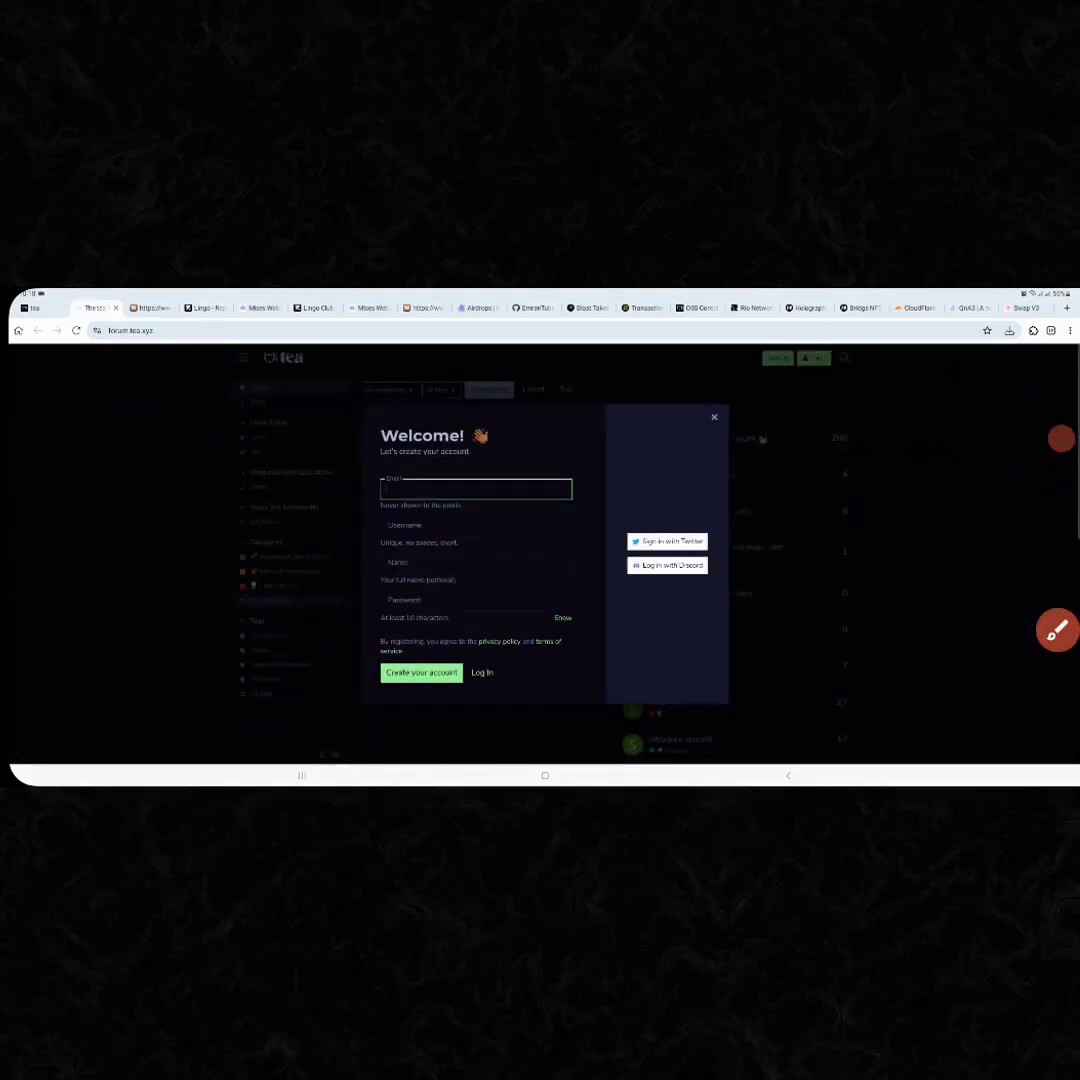
{"action": "left_click", "coordinate": [35, 307]}
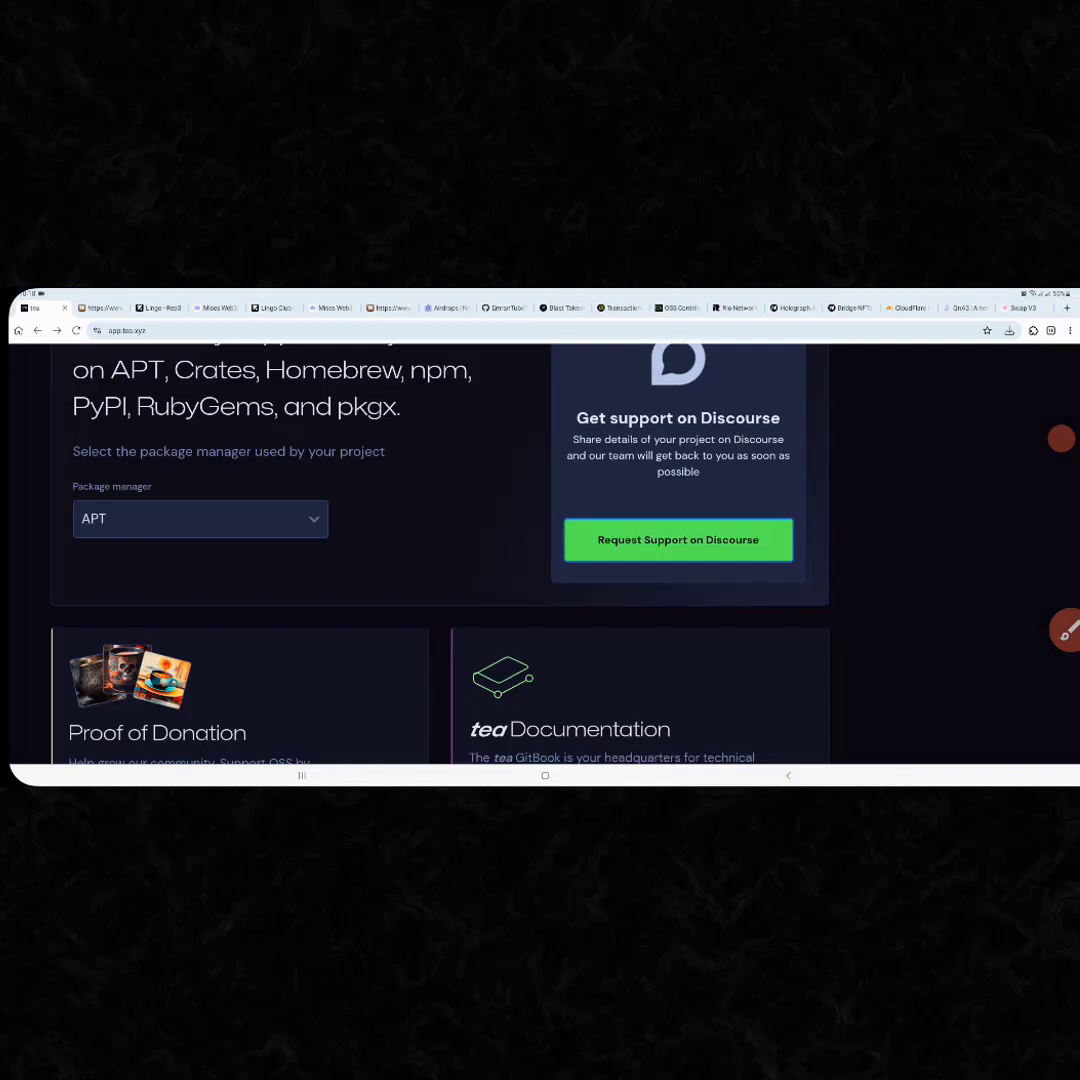
- Go to the tea Testnet page from the left sidebar, showing 1,000 ITN points
{"action": "key", "text": "ctrl+minus"}
{"action": "key", "text": "ctrl+plus"}
{"action": "key", "text": "ctrl+plus"}
{"action": "key", "text": "ctrl+plus"}
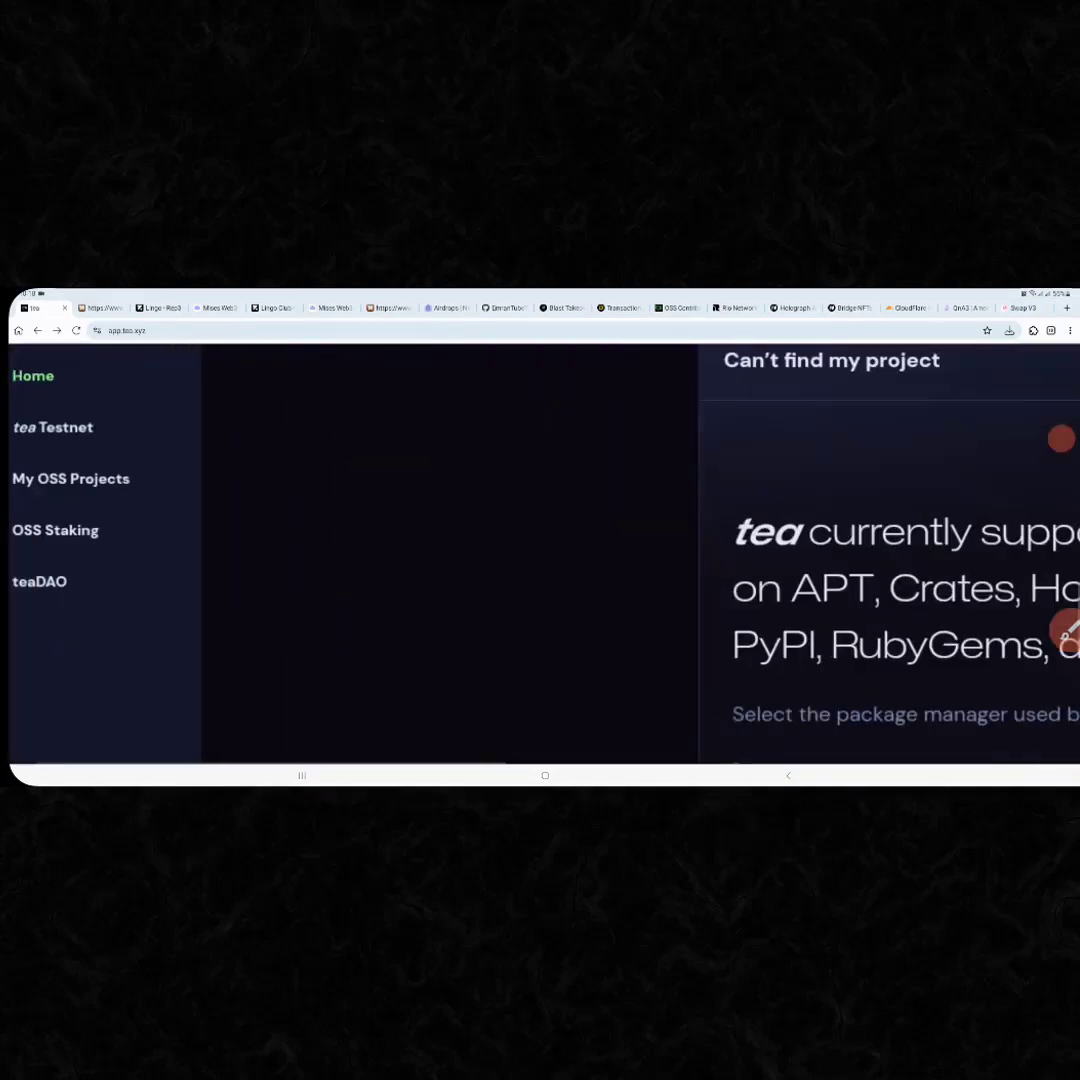
{"action": "left_click", "coordinate": [1066, 630]}
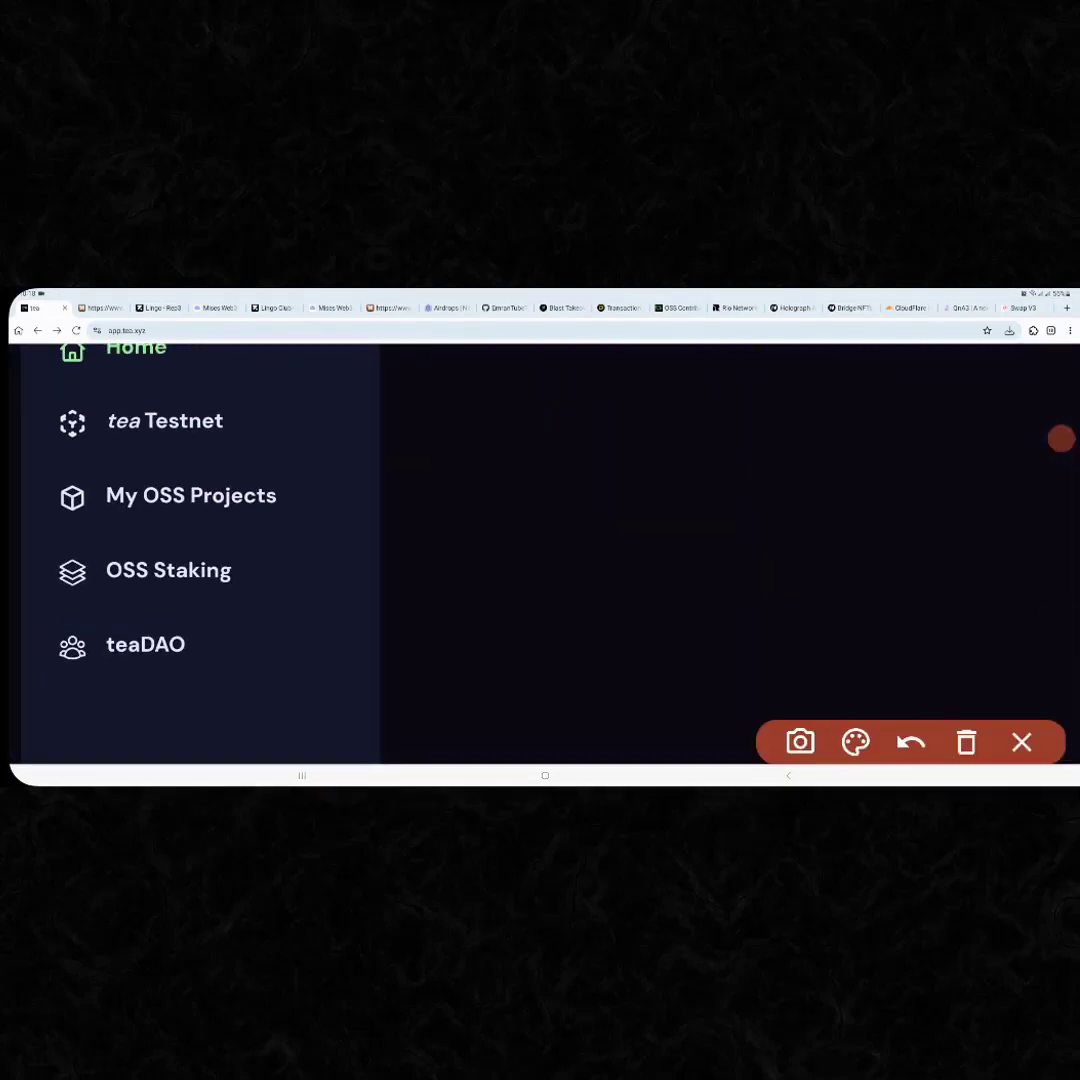
{"action": "left_click_drag", "start_coordinate": [48, 463], "coordinate": [145, 454]}
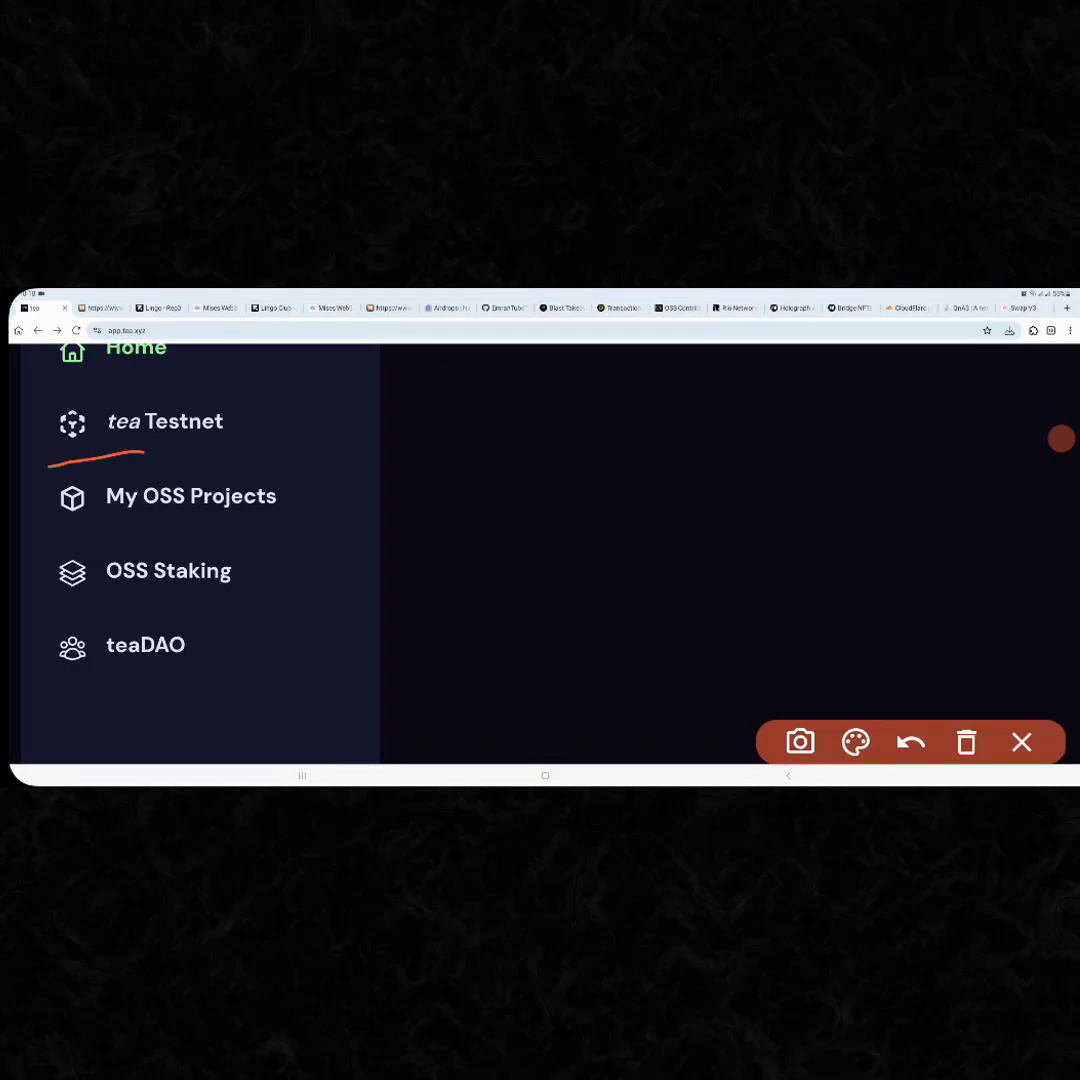
{"action": "left_click_drag", "start_coordinate": [108, 378], "coordinate": [250, 405]}
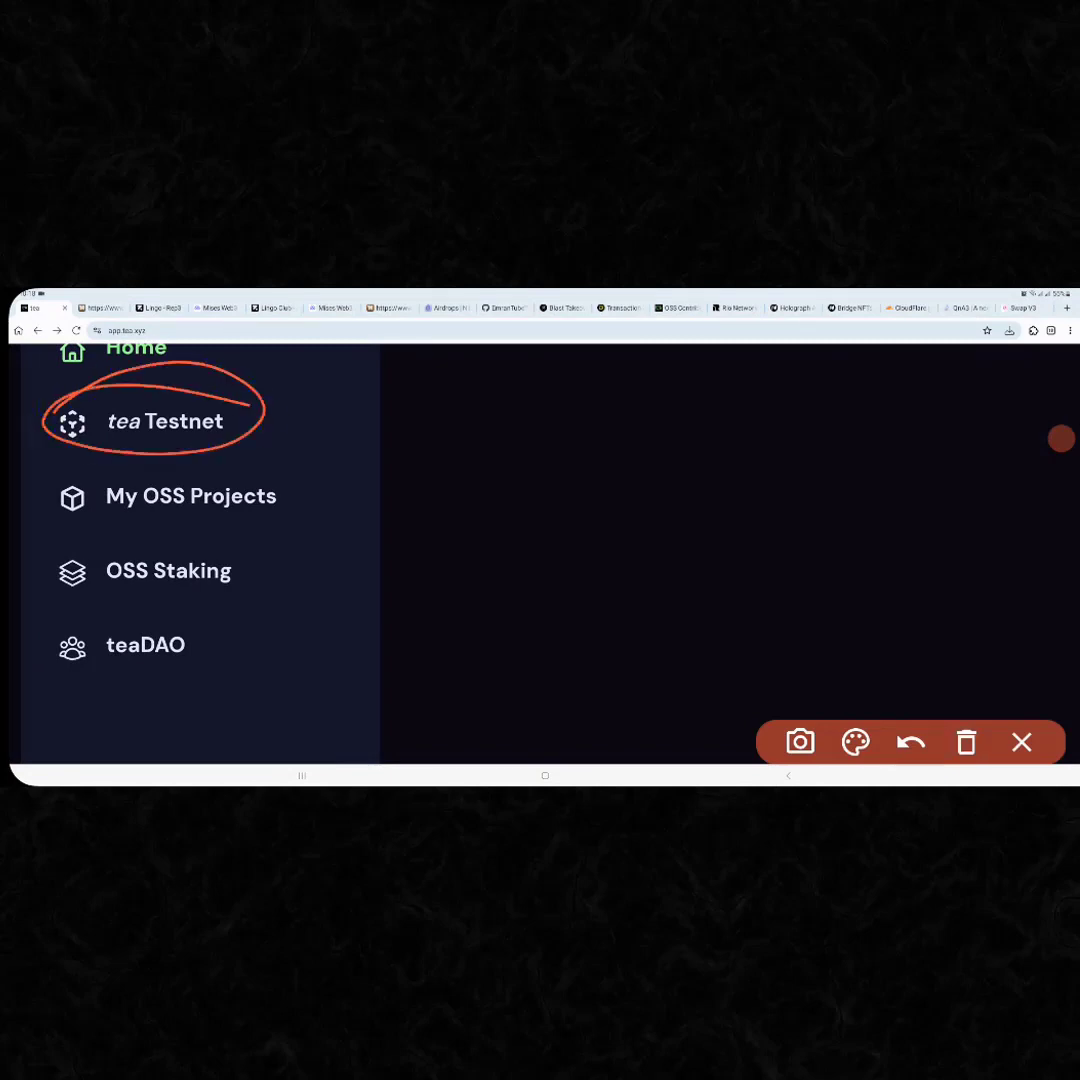
{"action": "left_click", "coordinate": [1021, 742]}
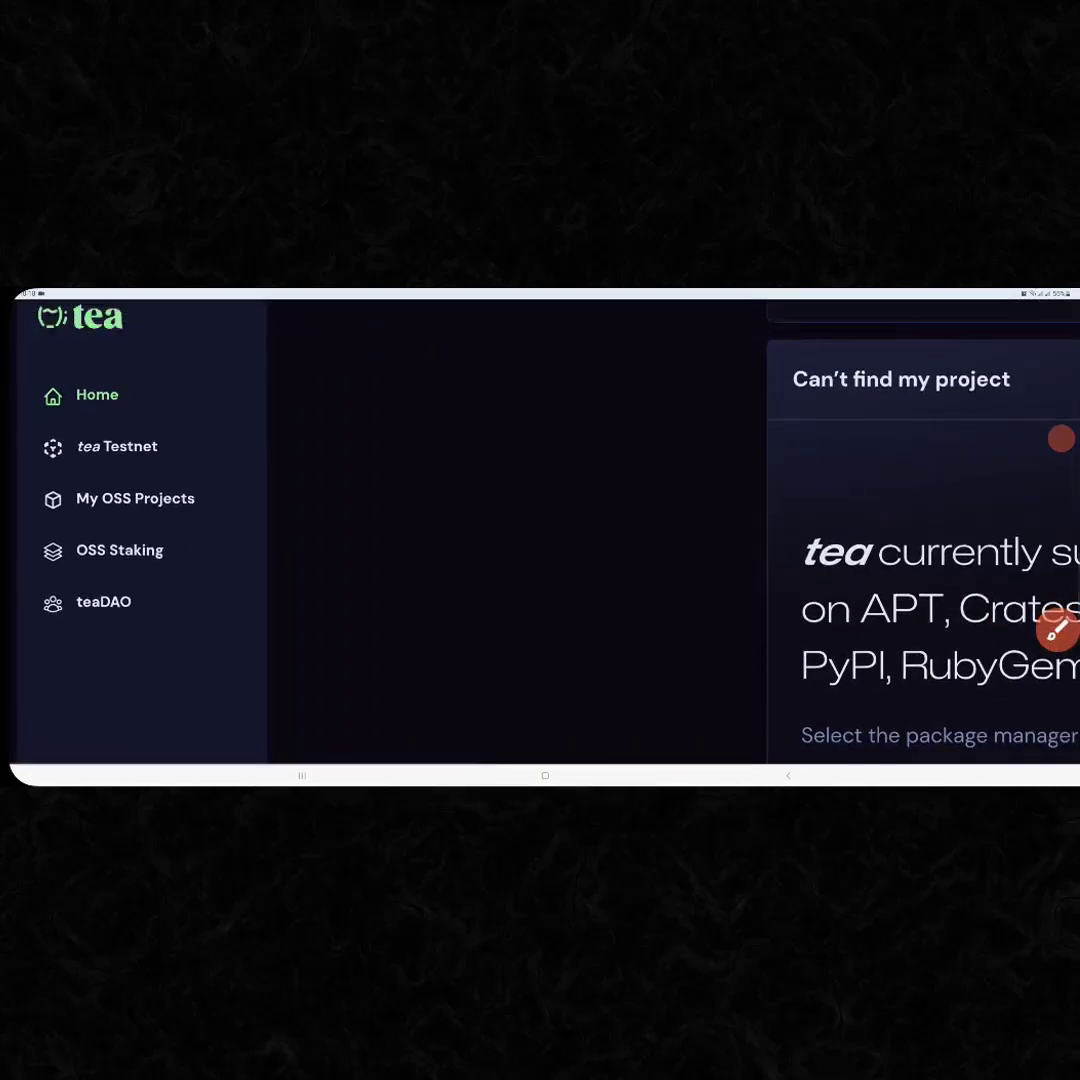
{"action": "left_click", "coordinate": [117, 446]}
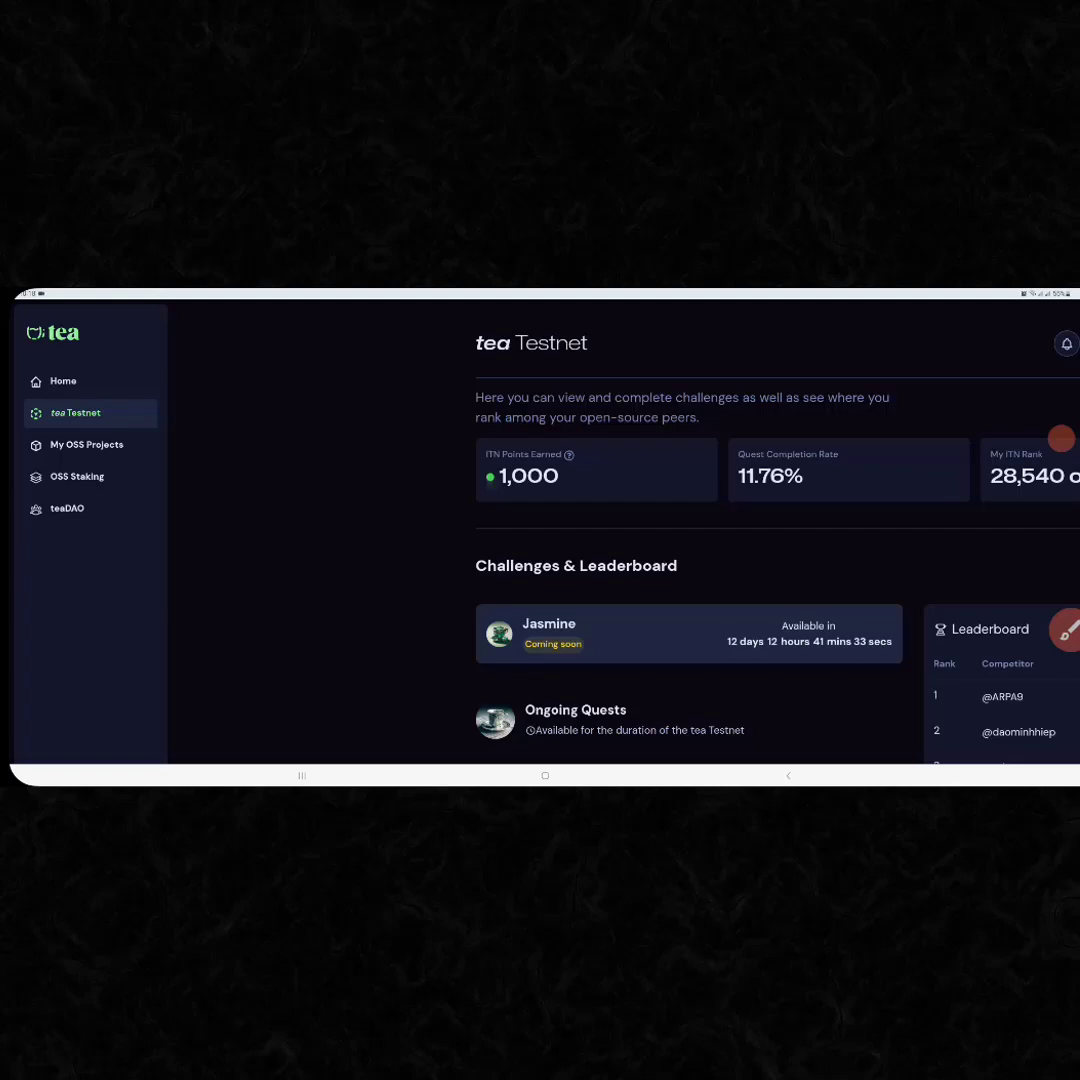
{"action": "scroll", "coordinate": [690, 600], "scroll_direction": "down", "scroll_amount": 5}
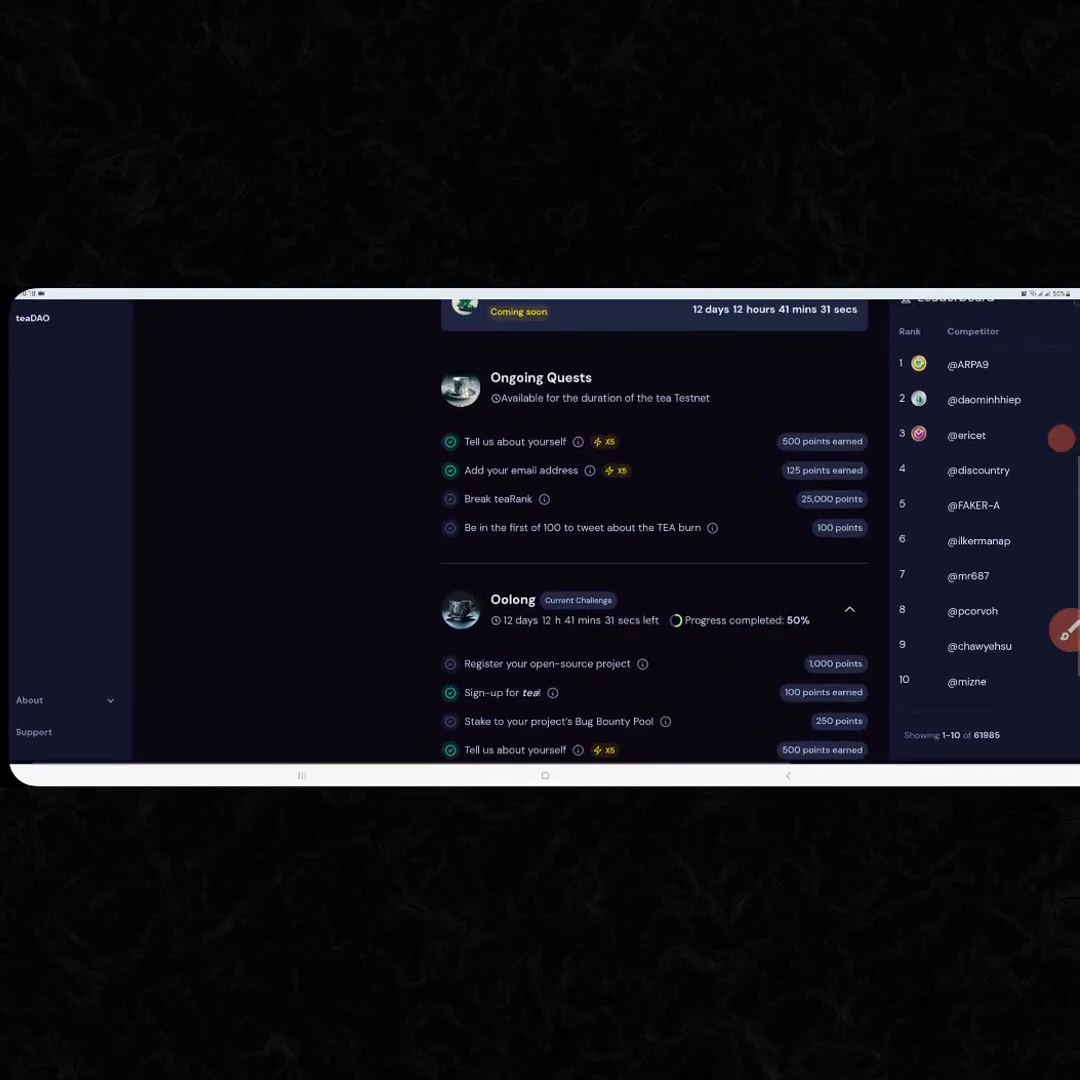
{"action": "scroll", "coordinate": [650, 550], "scroll_direction": "down", "scroll_amount": 2}
{"action": "scroll", "coordinate": [650, 550], "scroll_direction": "up", "scroll_amount": 6}
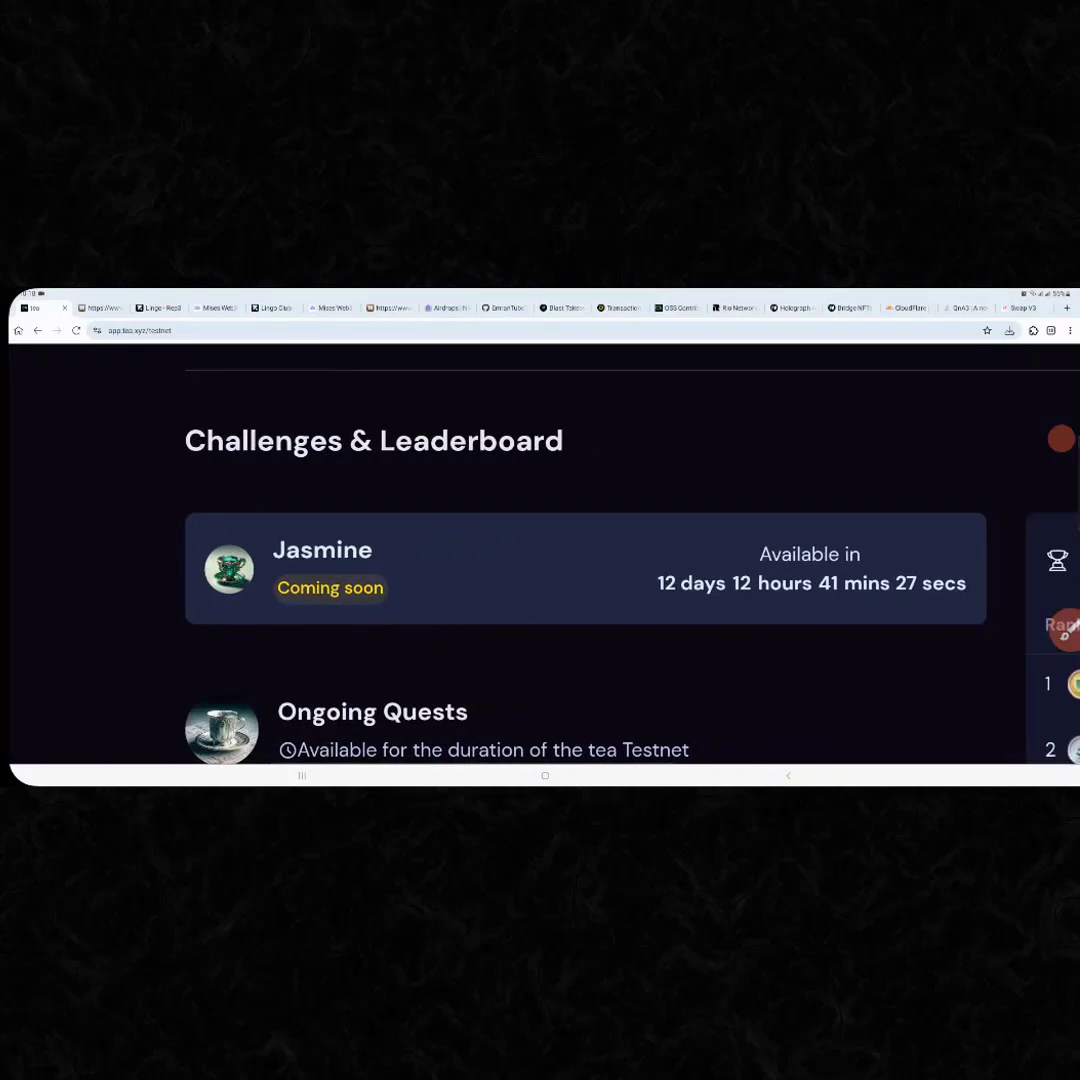
- Scroll to the Oolong challenge list and highlight the 275-point GitHub reward earned
{"action": "mouse_move", "coordinate": [655, 608]}
{"action": "left_mouse_down"}
{"action": "mouse_move", "coordinate": [960, 530]}
{"action": "mouse_move", "coordinate": [645, 600]}
{"action": "left_mouse_up"}
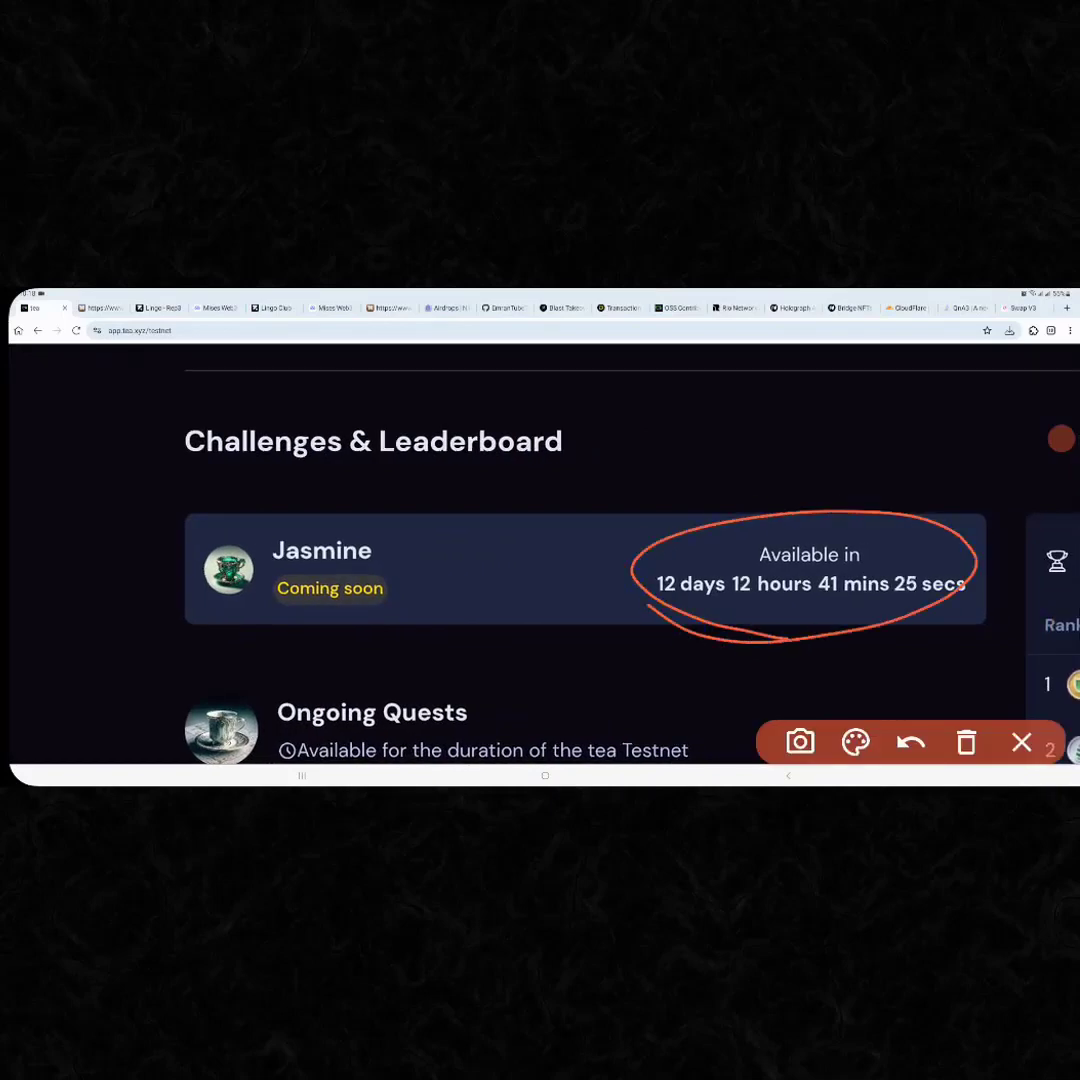
{"action": "scroll", "coordinate": [540, 560], "scroll_direction": "down", "scroll_amount": 8}
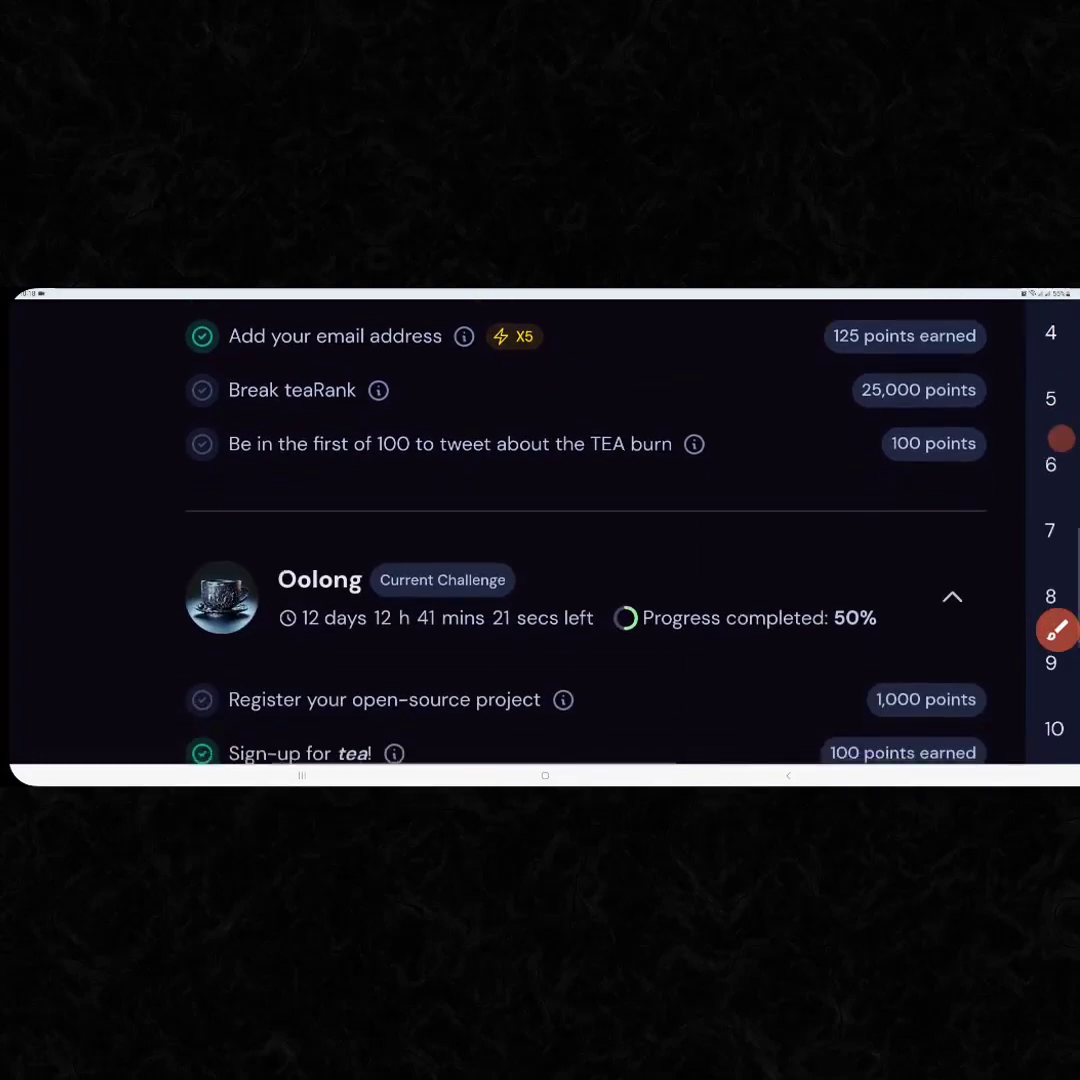
{"action": "scroll", "coordinate": [540, 560], "scroll_direction": "down", "scroll_amount": 4}
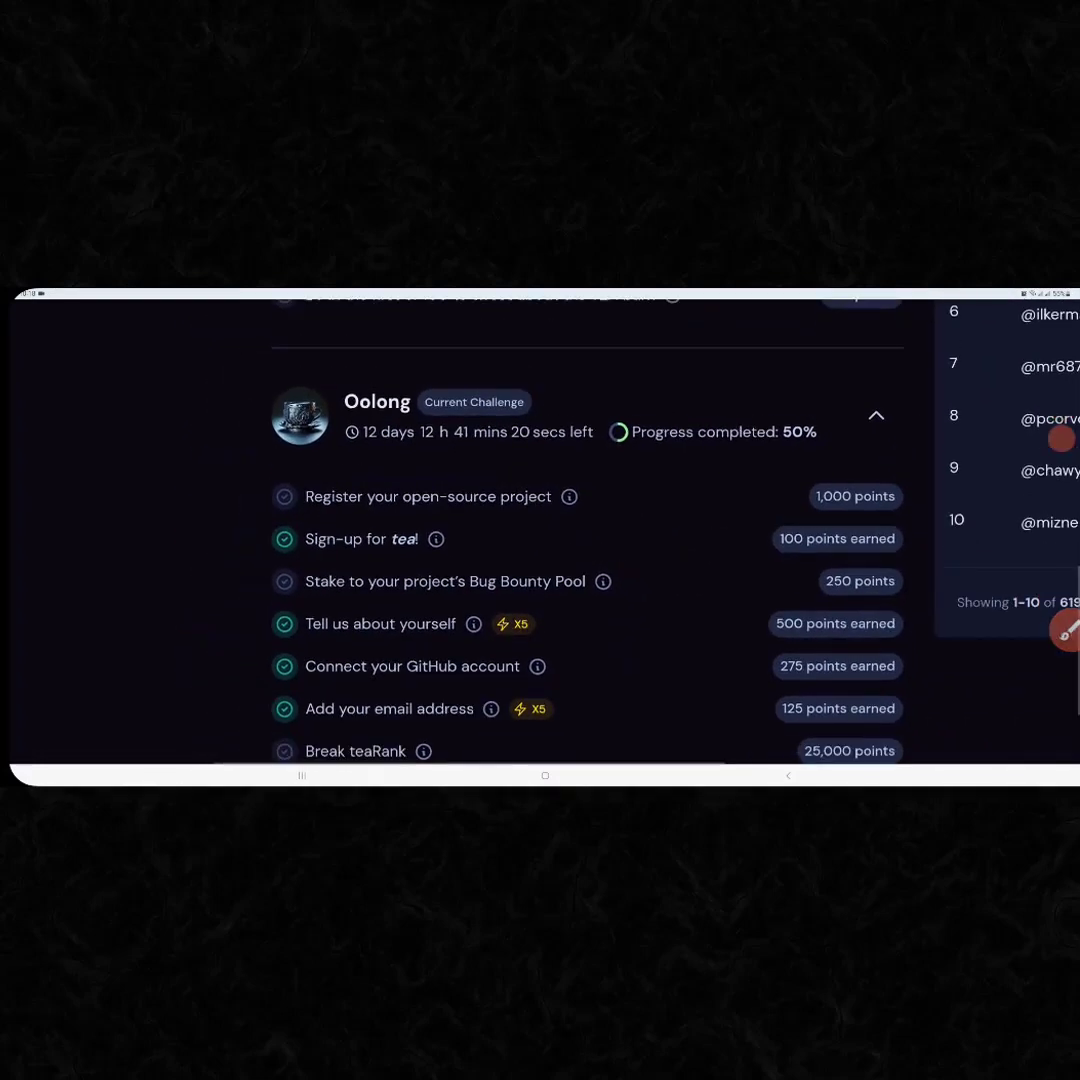
{"action": "left_click_drag", "start_coordinate": [850, 400], "coordinate": [855, 450]}
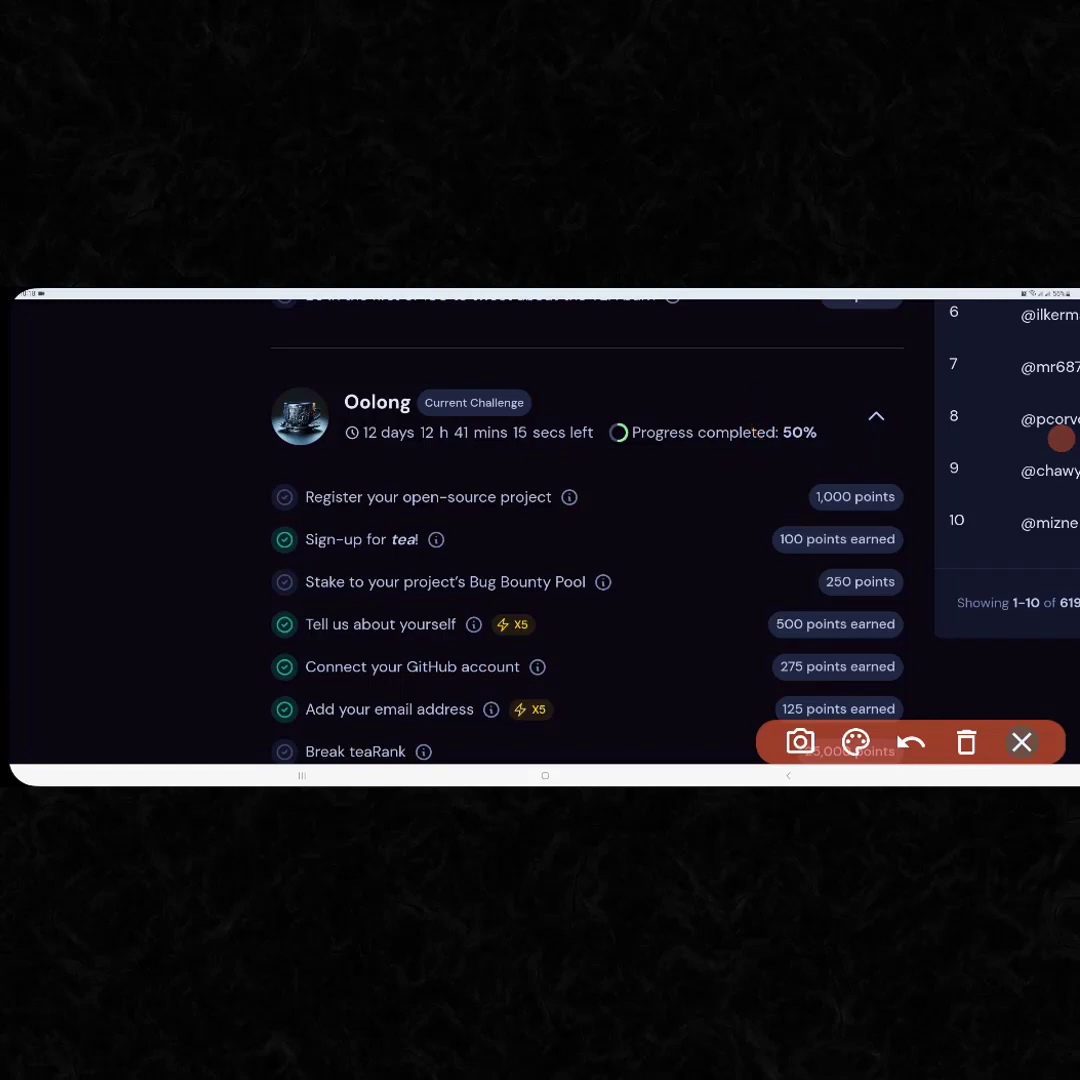
{"action": "scroll", "coordinate": [560, 550], "scroll_direction": "down", "scroll_amount": 3}
{"action": "scroll", "coordinate": [560, 550], "scroll_direction": "up", "scroll_amount": 1}
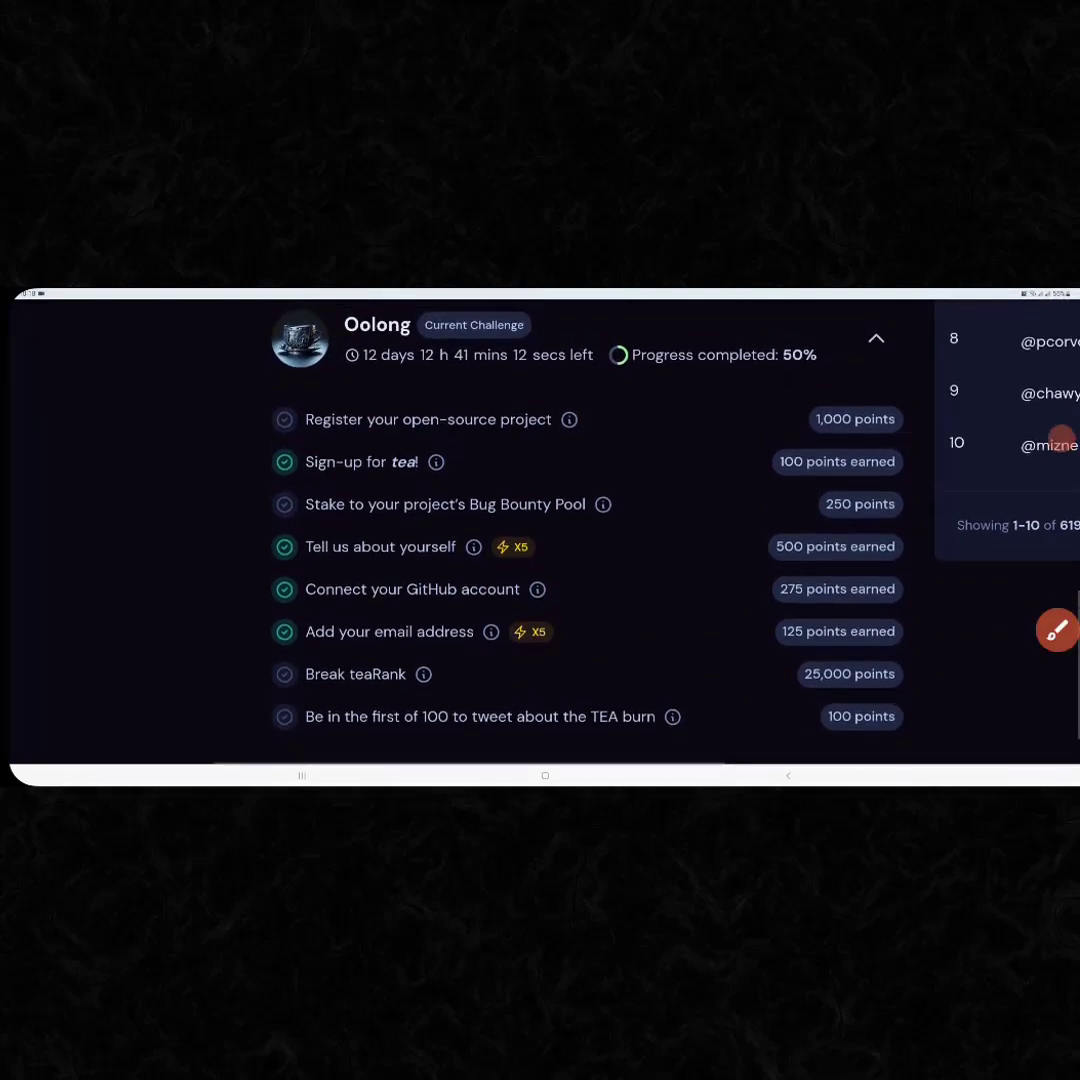
{"action": "left_click", "coordinate": [1055, 631]}
{"action": "left_click_drag", "start_coordinate": [270, 455], "coordinate": [325, 445]}
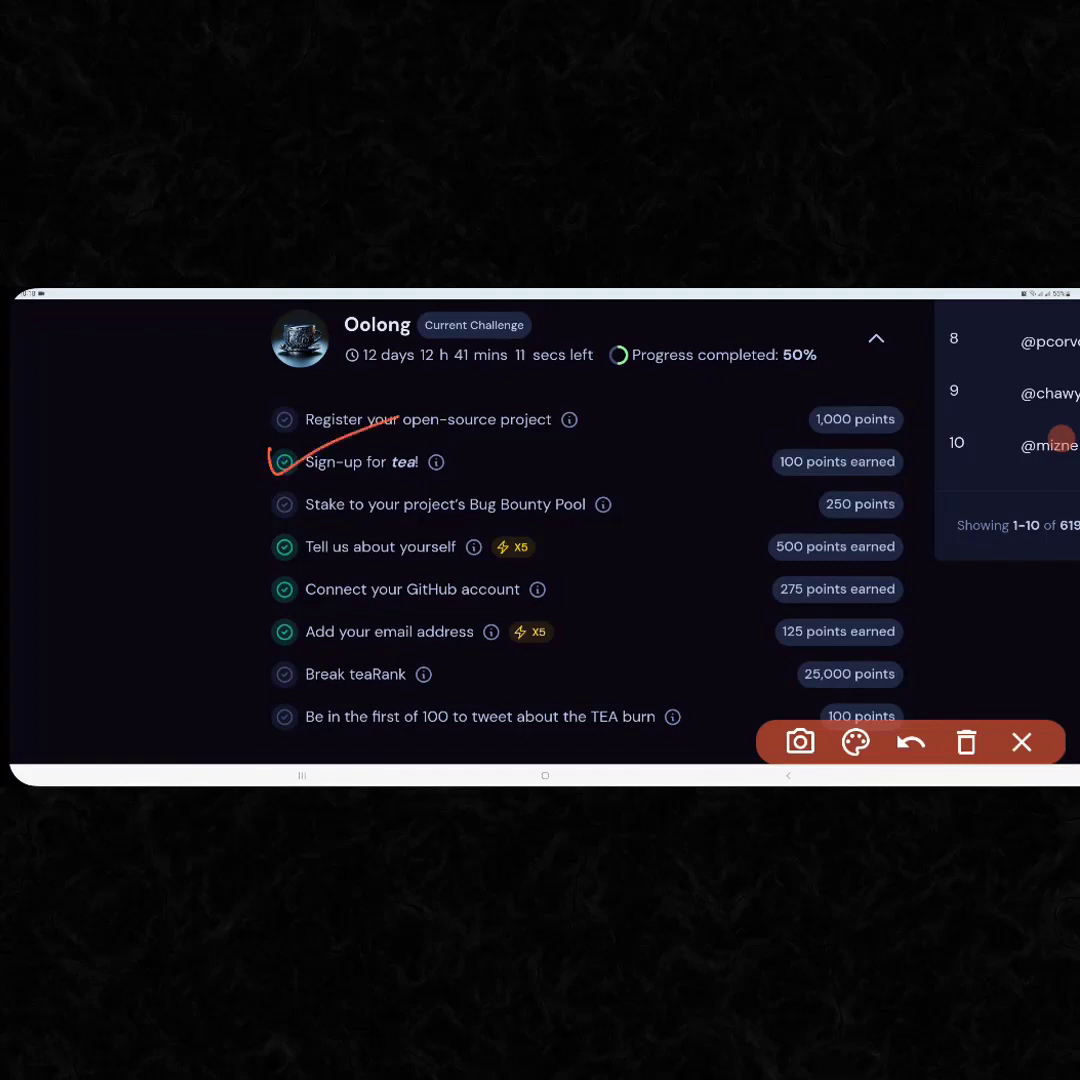
{"action": "left_click_drag", "start_coordinate": [760, 437], "coordinate": [745, 485]}
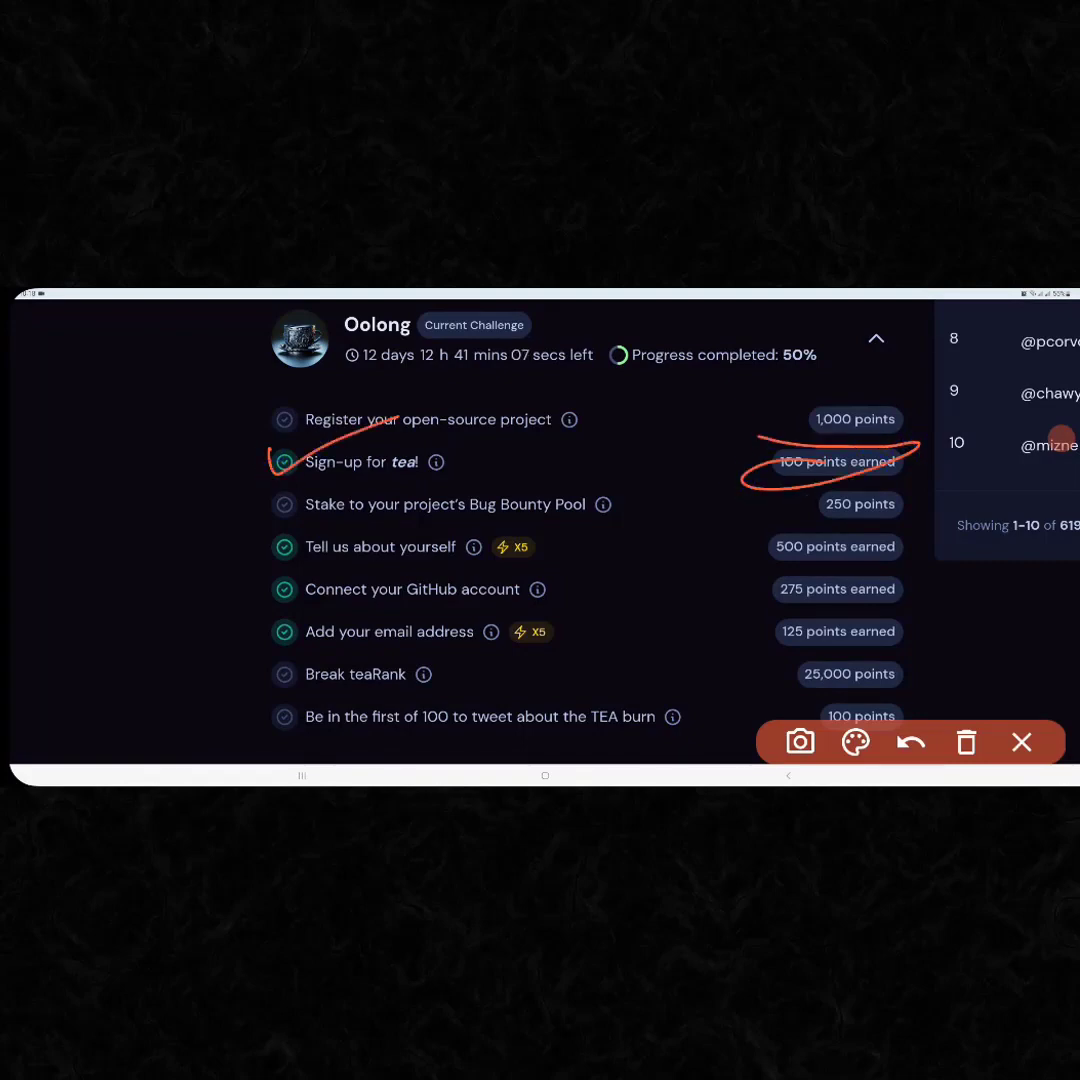
{"action": "left_click", "coordinate": [966, 742]}
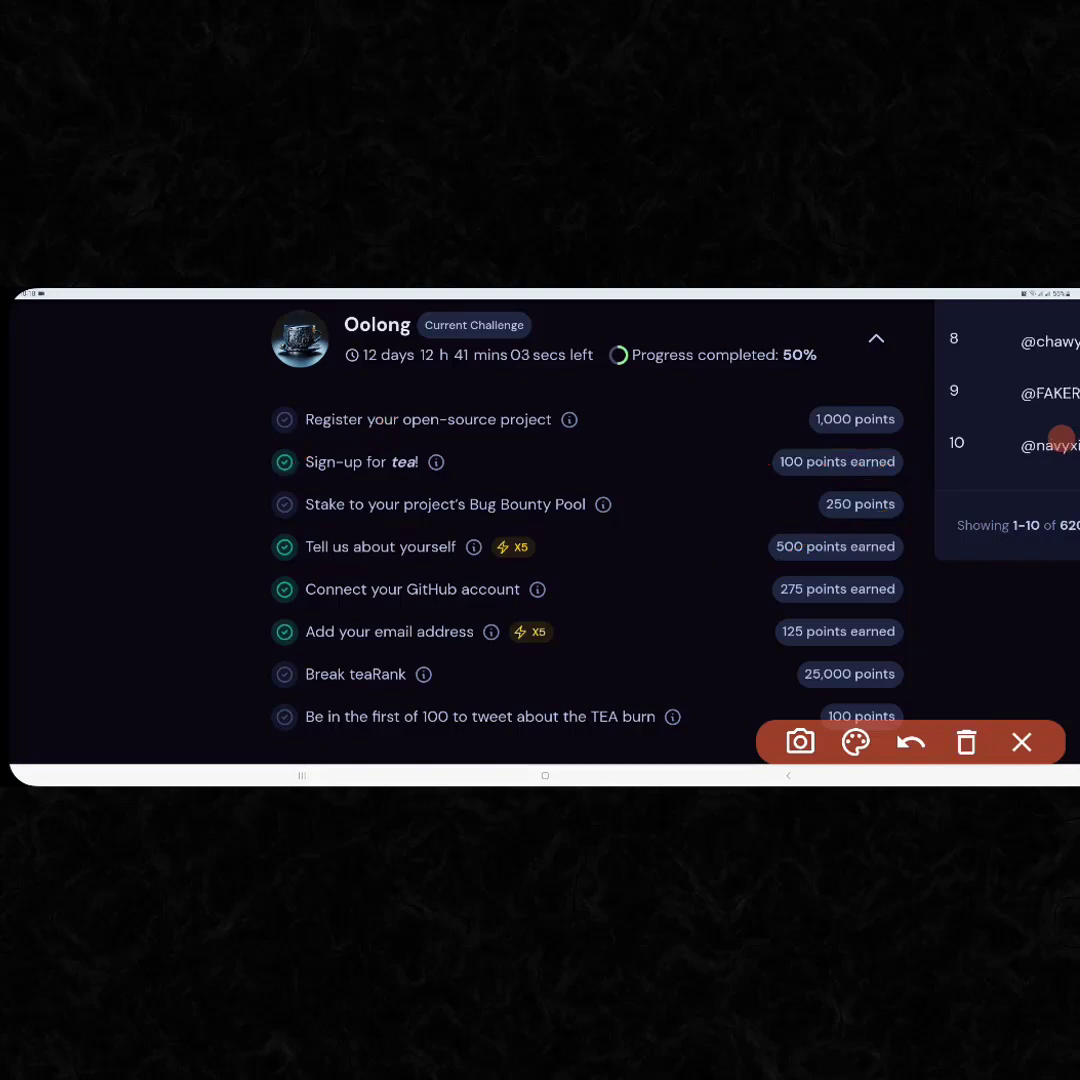
{"action": "left_click_drag", "start_coordinate": [924, 606], "coordinate": [830, 575]}
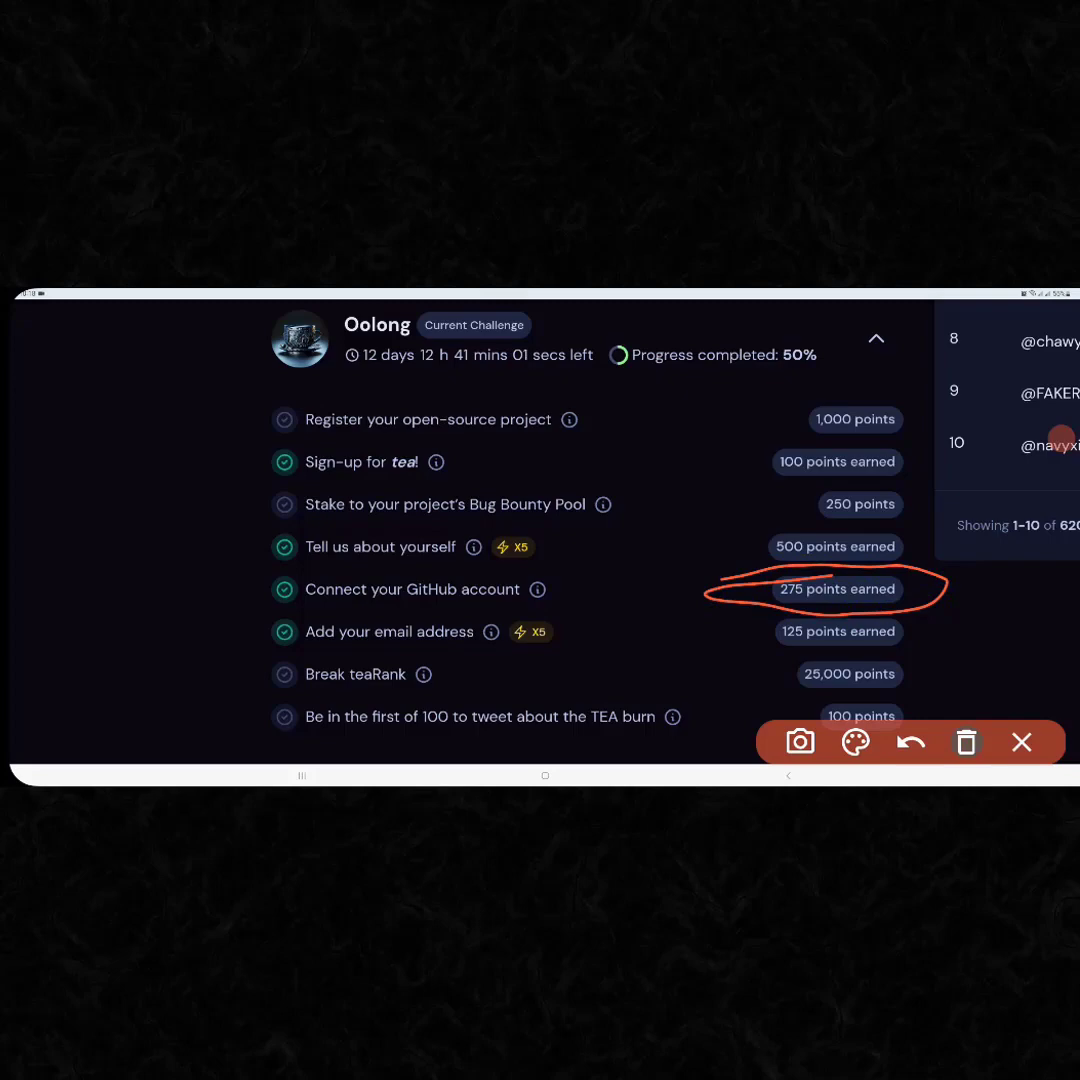
{"action": "left_click", "coordinate": [966, 742]}
- Mark the completed quest's 125-point email reward and the TEA burn tweet quest
{"action": "left_click_drag", "start_coordinate": [263, 636], "coordinate": [425, 575]}
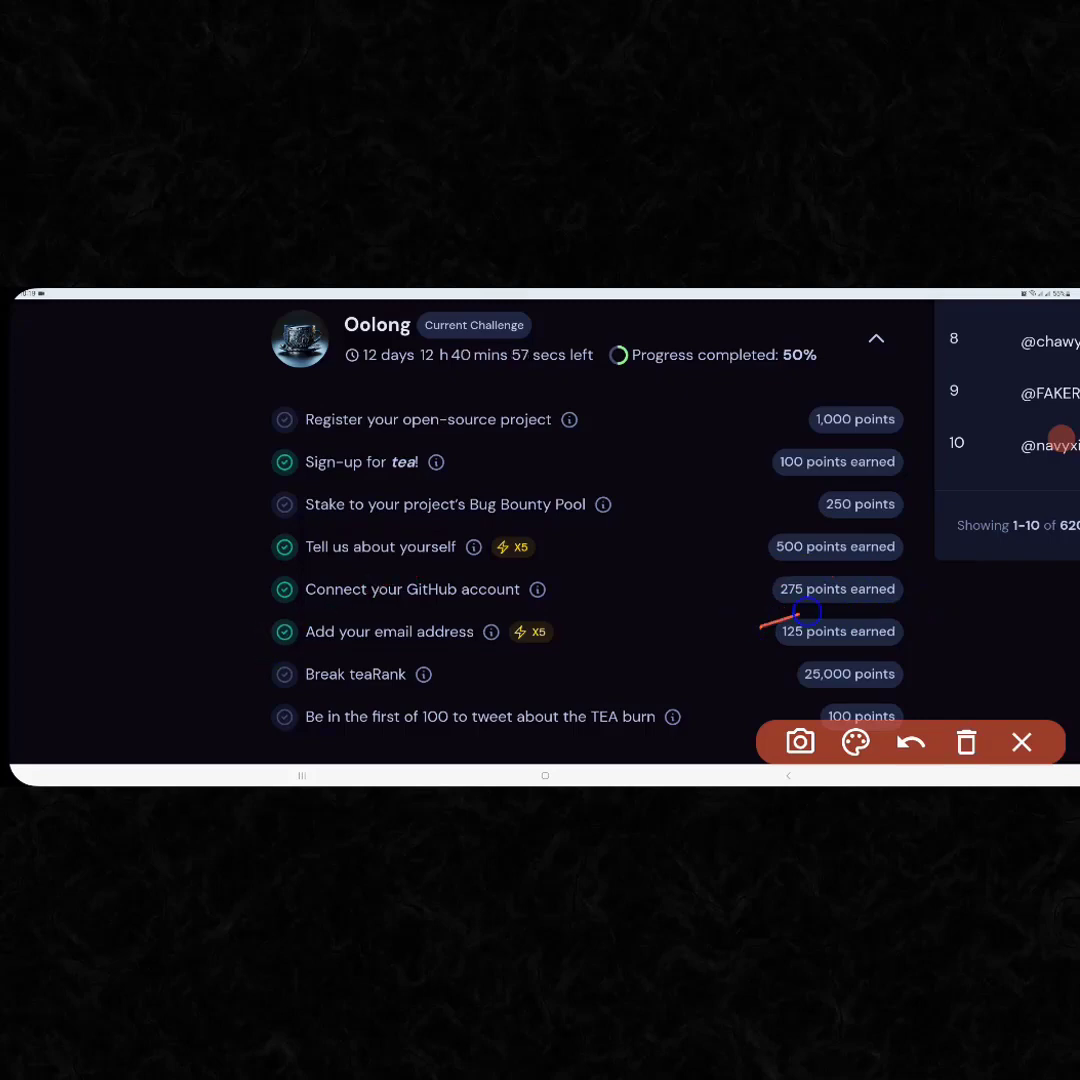
{"action": "left_click_drag", "start_coordinate": [808, 612], "coordinate": [855, 620]}
{"action": "left_click", "coordinate": [966, 742]}
{"action": "left_click", "coordinate": [1021, 742]}
{"action": "scroll", "coordinate": [540, 550], "scroll_direction": "down", "scroll_amount": 2}
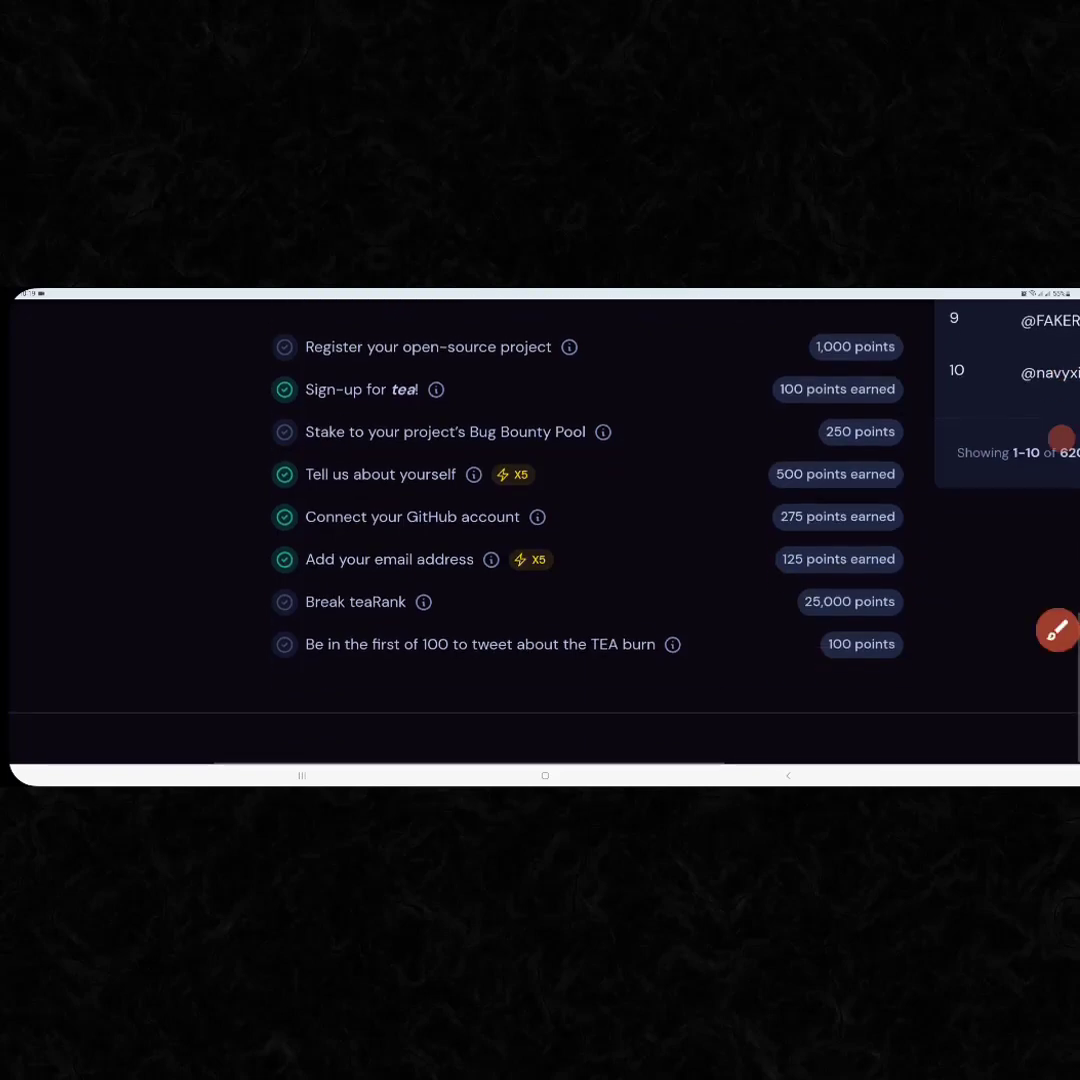
{"action": "left_click", "coordinate": [1055, 630]}
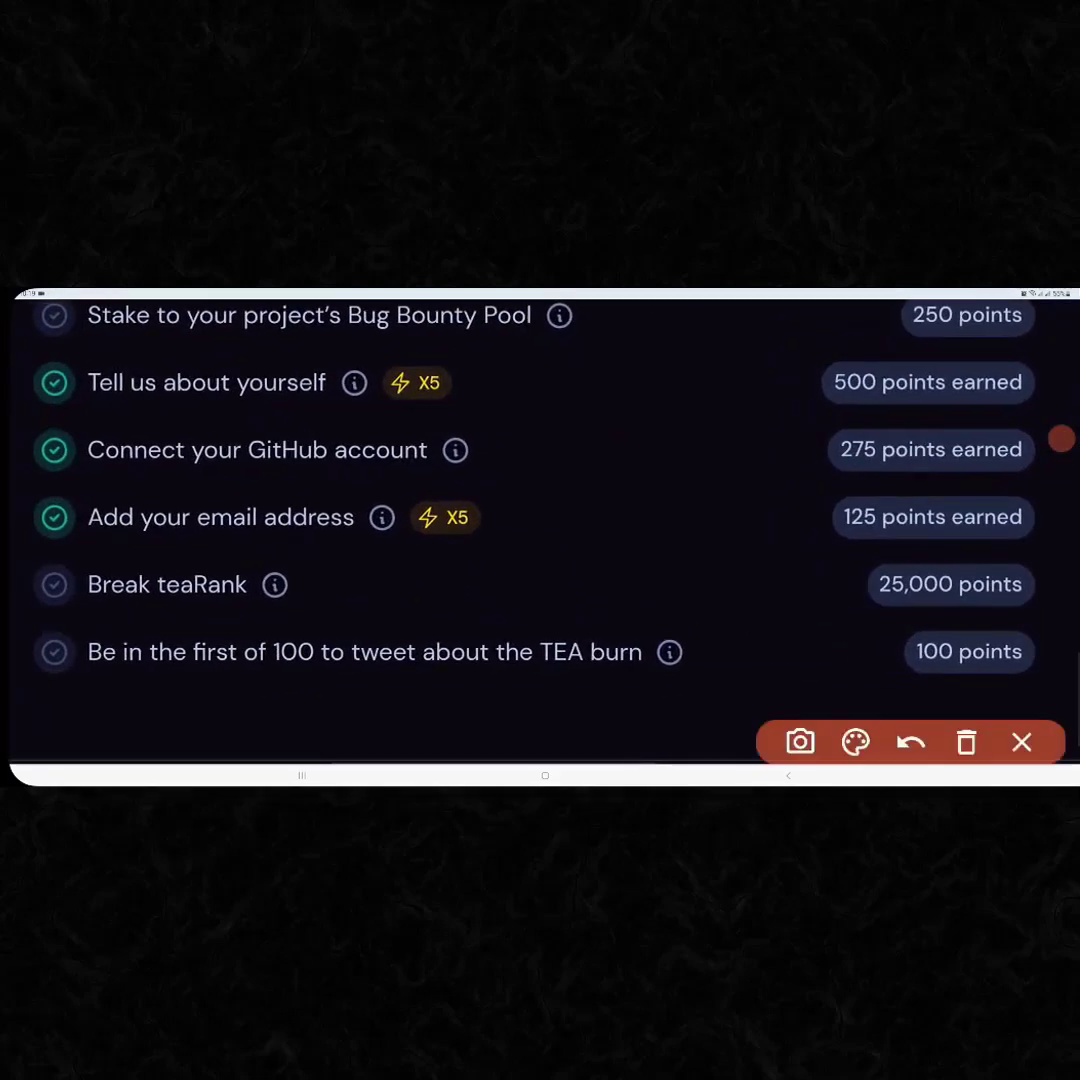
{"action": "left_click_drag", "start_coordinate": [560, 600], "coordinate": [620, 520]}
{"action": "left_click", "coordinate": [966, 742]}
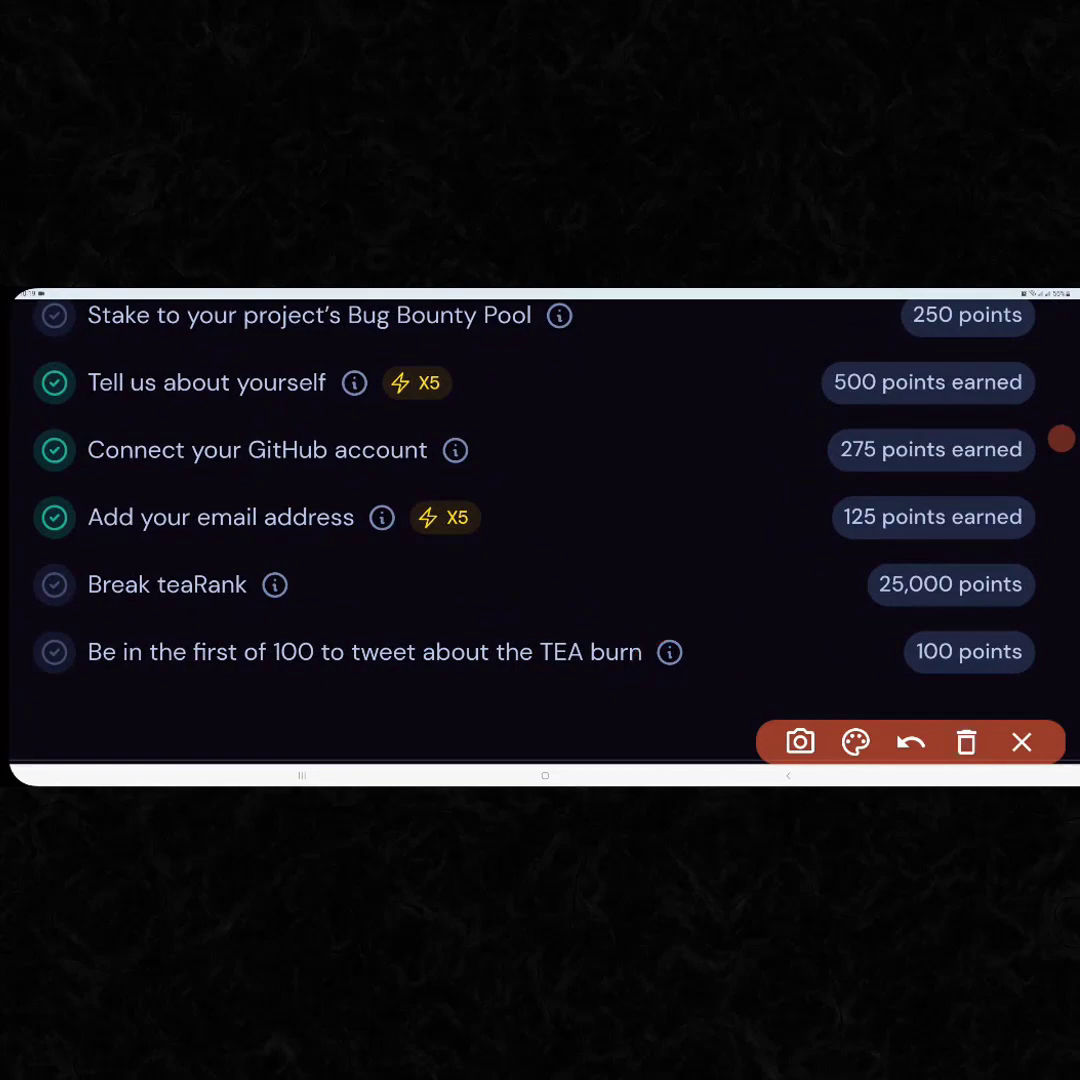
{"action": "left_click", "coordinate": [1021, 742]}
- Show the TEA burn tweet quest details and point out the green 'here' link to the Gleam form
{"action": "left_click", "coordinate": [365, 652]}
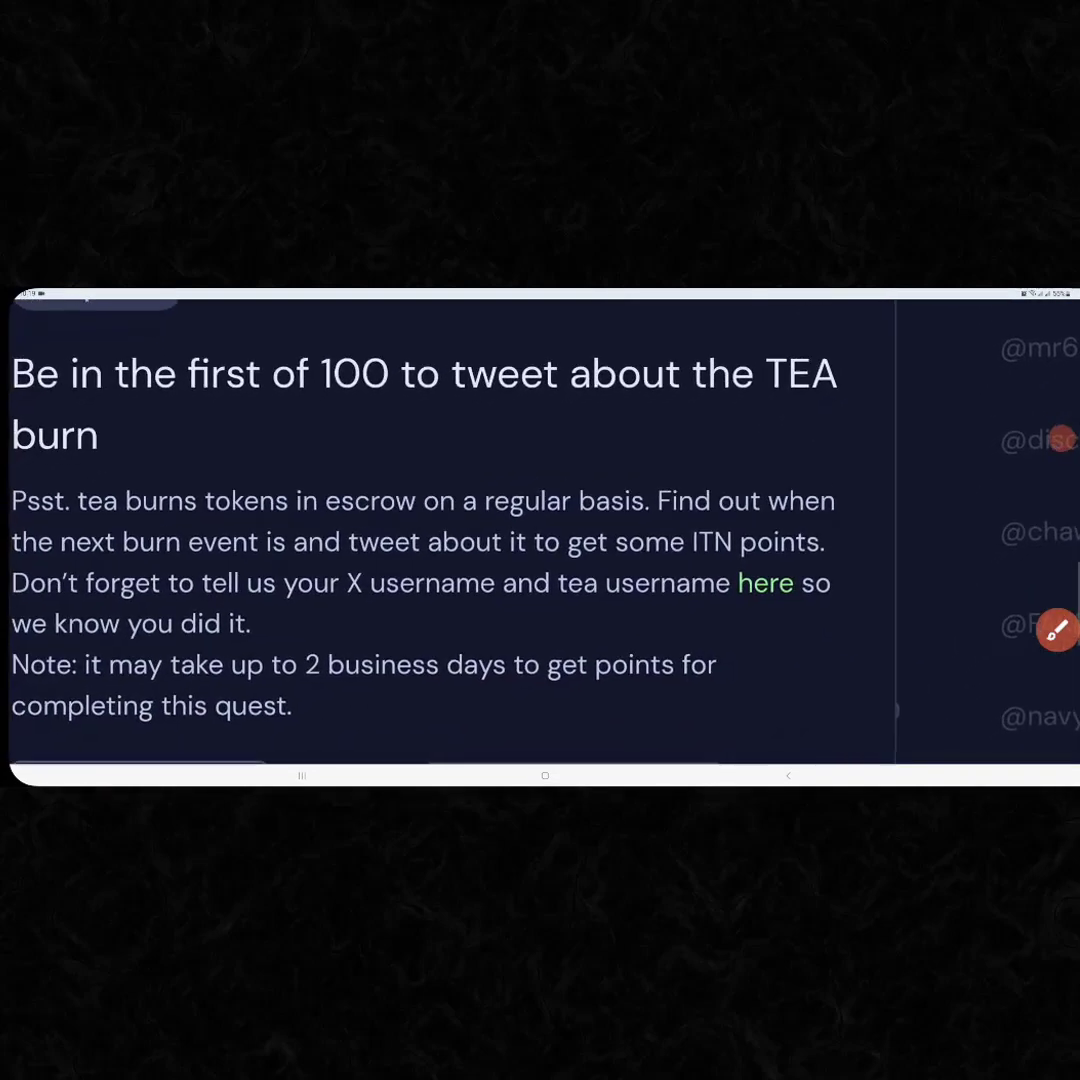
{"action": "scroll", "coordinate": [420, 540], "scroll_direction": "down", "scroll_amount": 2}
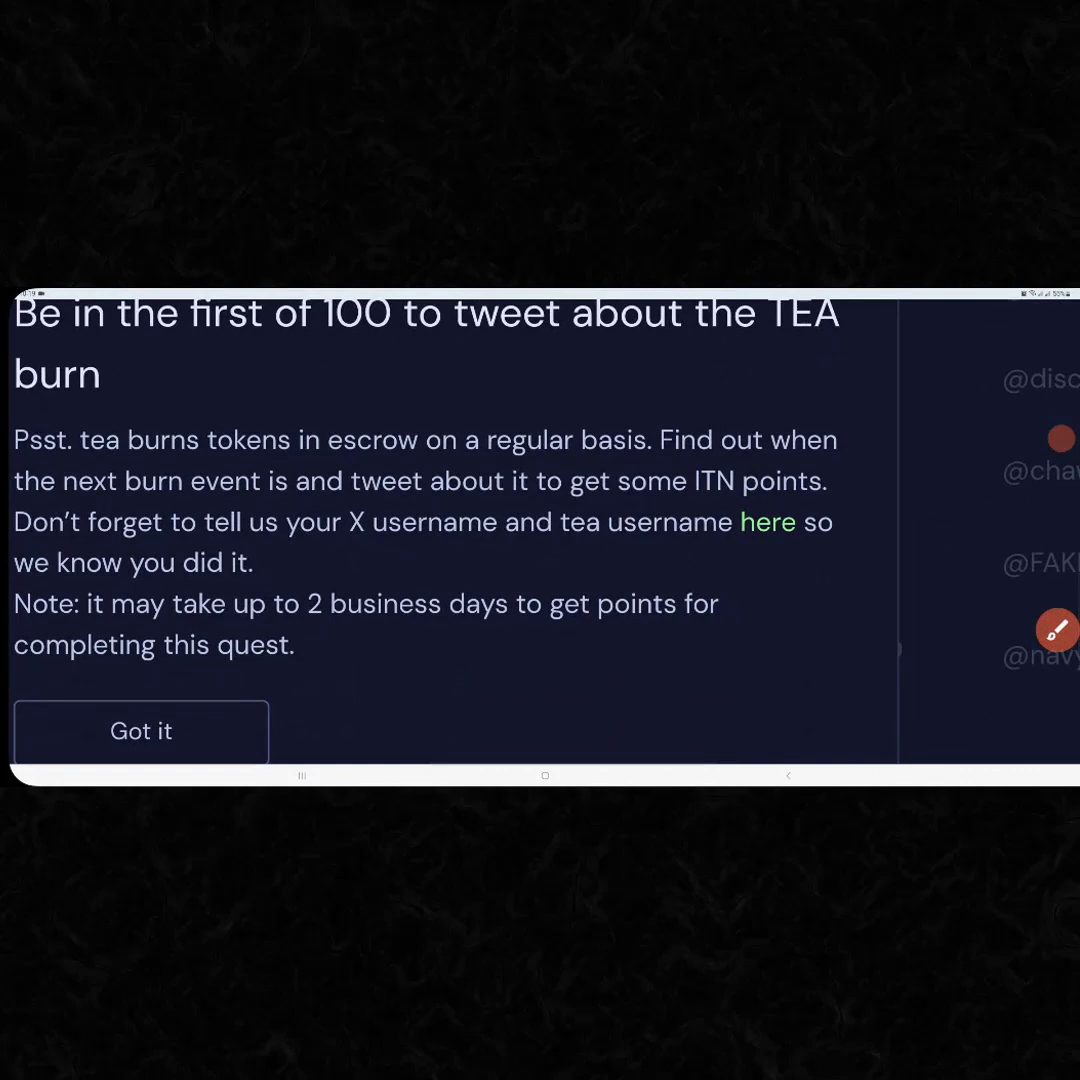
{"action": "left_click", "coordinate": [1055, 630]}
{"action": "left_click_drag", "start_coordinate": [740, 500], "coordinate": [830, 545]}
{"action": "left_click", "coordinate": [966, 742]}
{"action": "left_click", "coordinate": [1021, 742]}
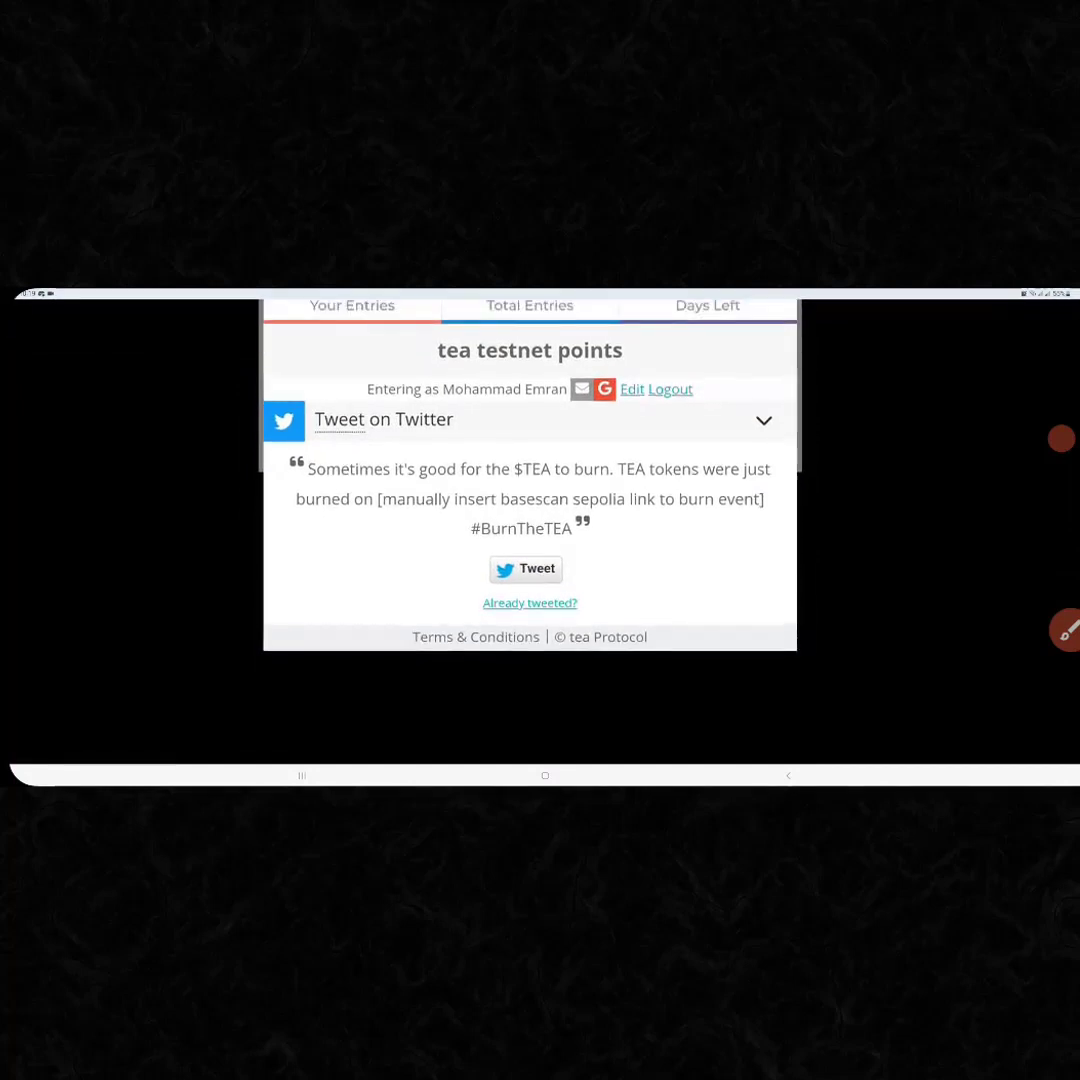
- Mark the Tweet on Twitter entry where the #BurnTheTEA tweet gets posted
{"action": "left_click", "coordinate": [1064, 630]}
{"action": "left_click_drag", "start_coordinate": [500, 560], "coordinate": [622, 512]}
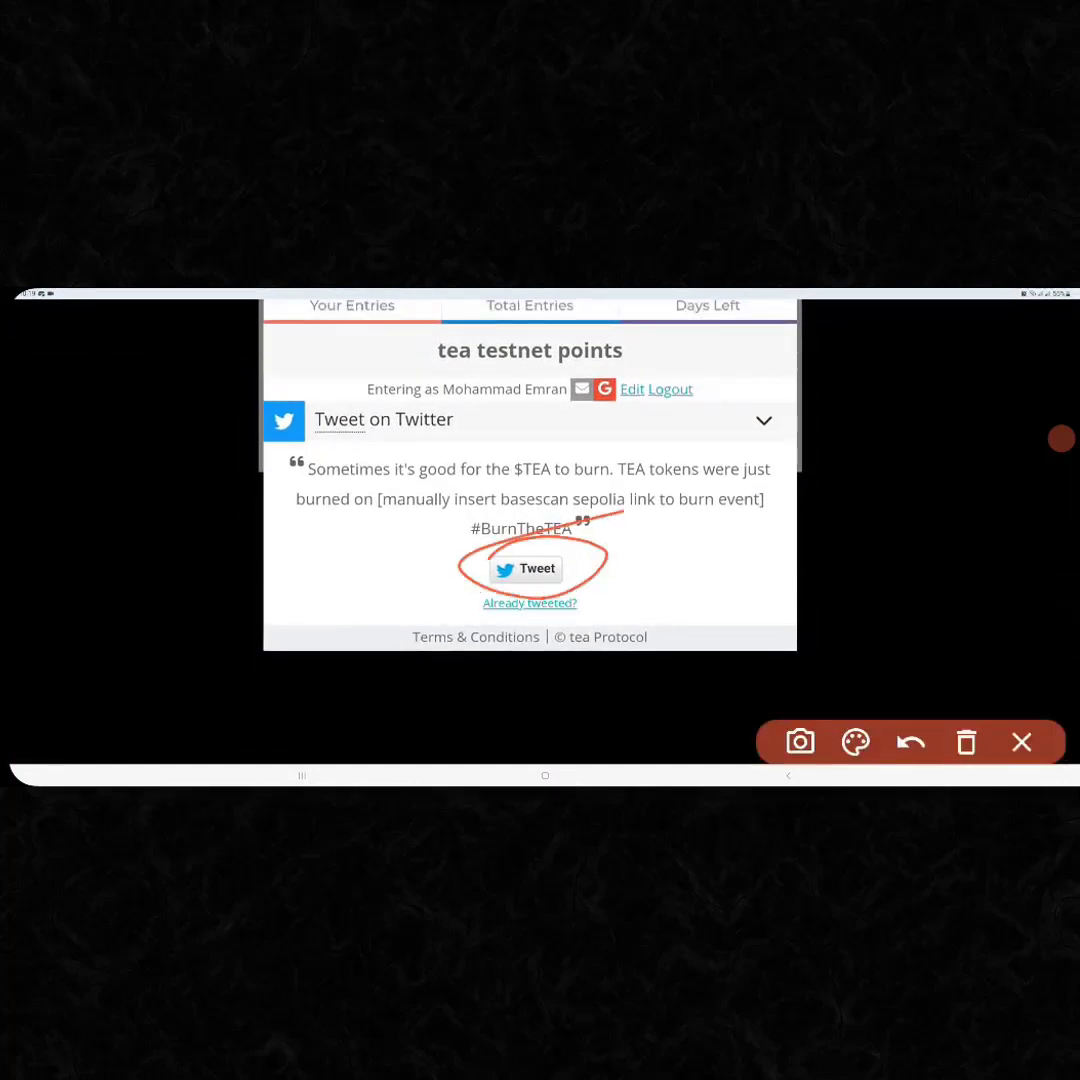
{"action": "left_click", "coordinate": [1021, 741]}
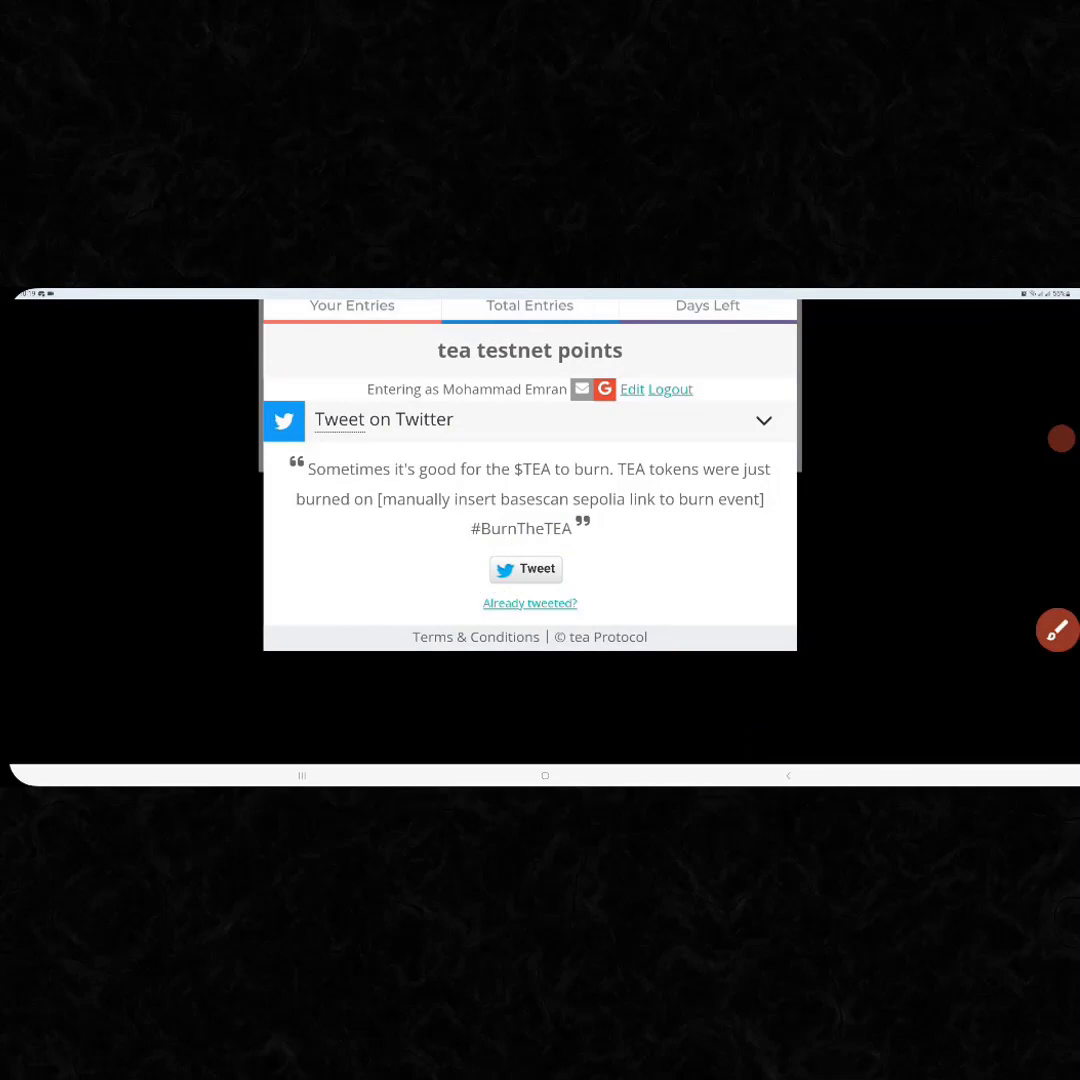
{"action": "scroll", "coordinate": [530, 470], "scroll_direction": "down", "scroll_amount": 2}
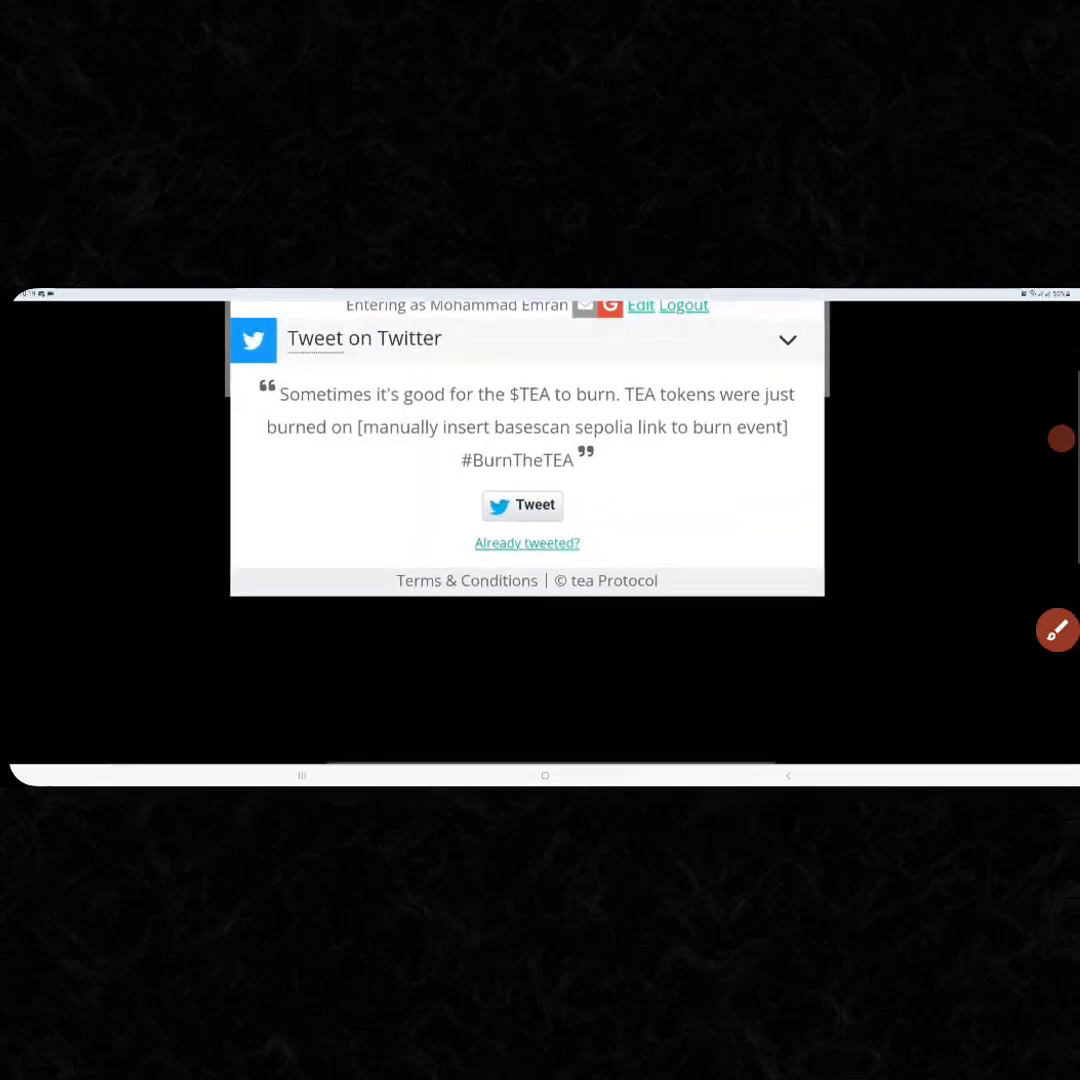
{"action": "scroll", "coordinate": [540, 450], "scroll_direction": "down", "scroll_amount": 4}
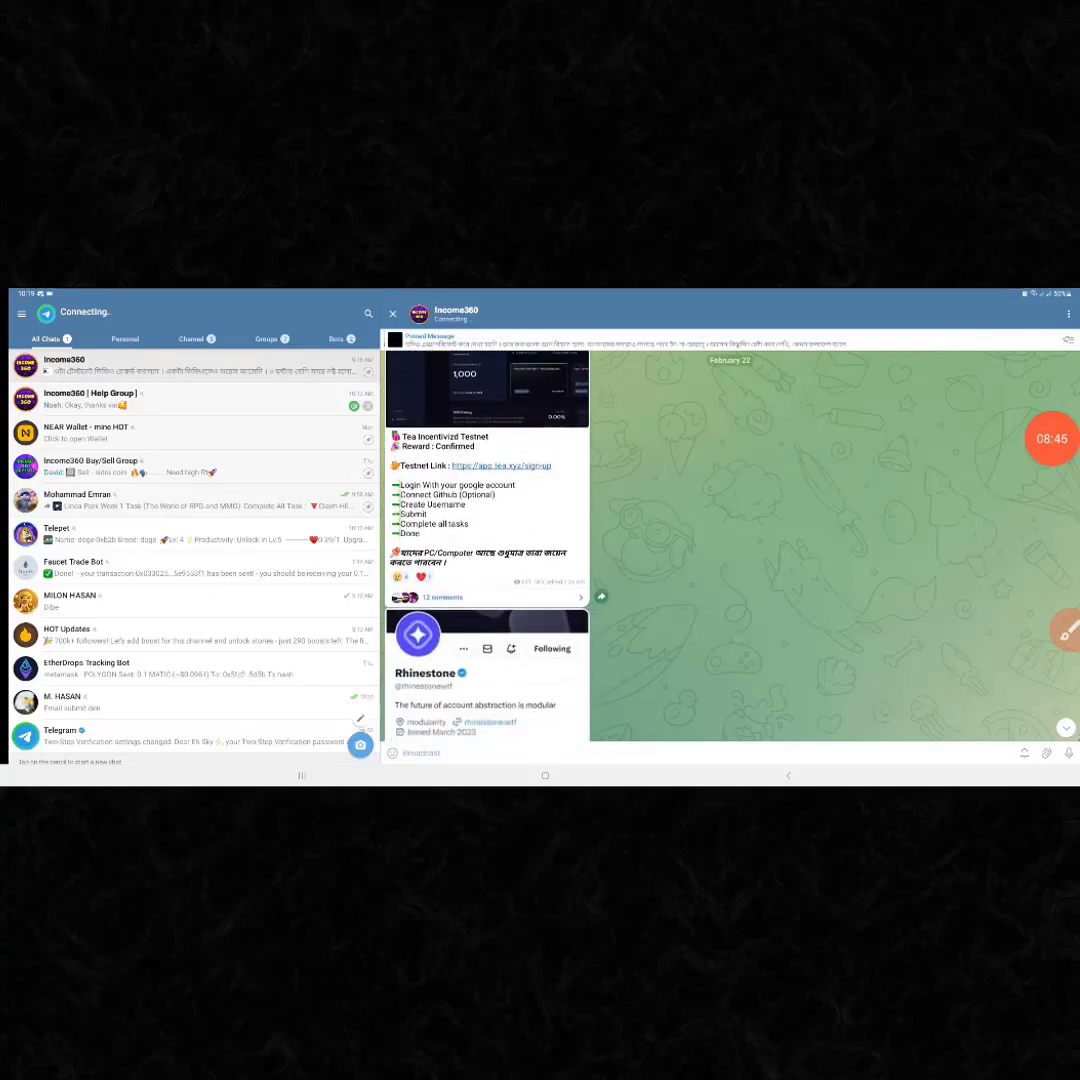
{"action": "scroll", "coordinate": [487, 550], "scroll_direction": "down", "scroll_amount": 3}
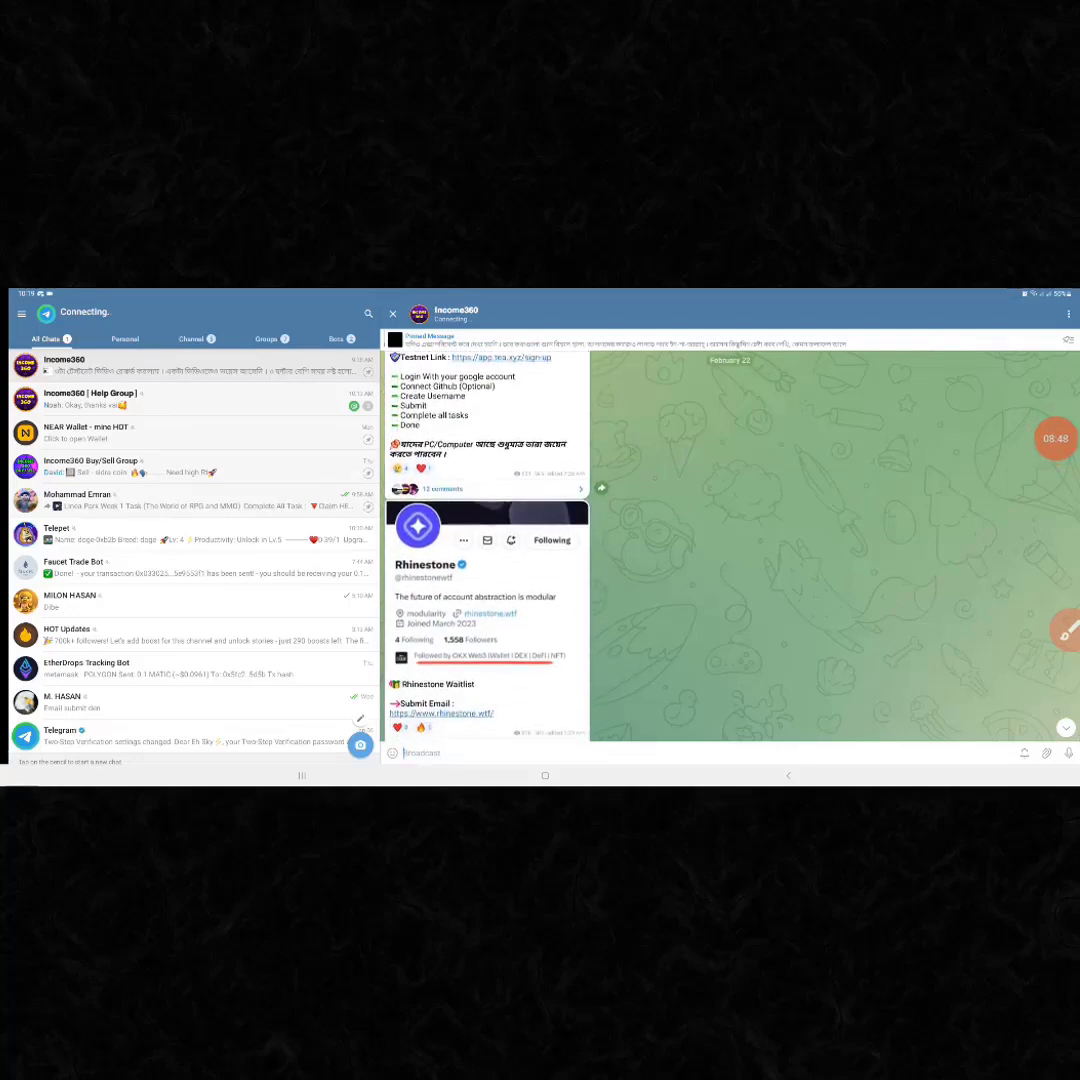
{"action": "scroll", "coordinate": [487, 550], "scroll_direction": "down", "scroll_amount": 2}
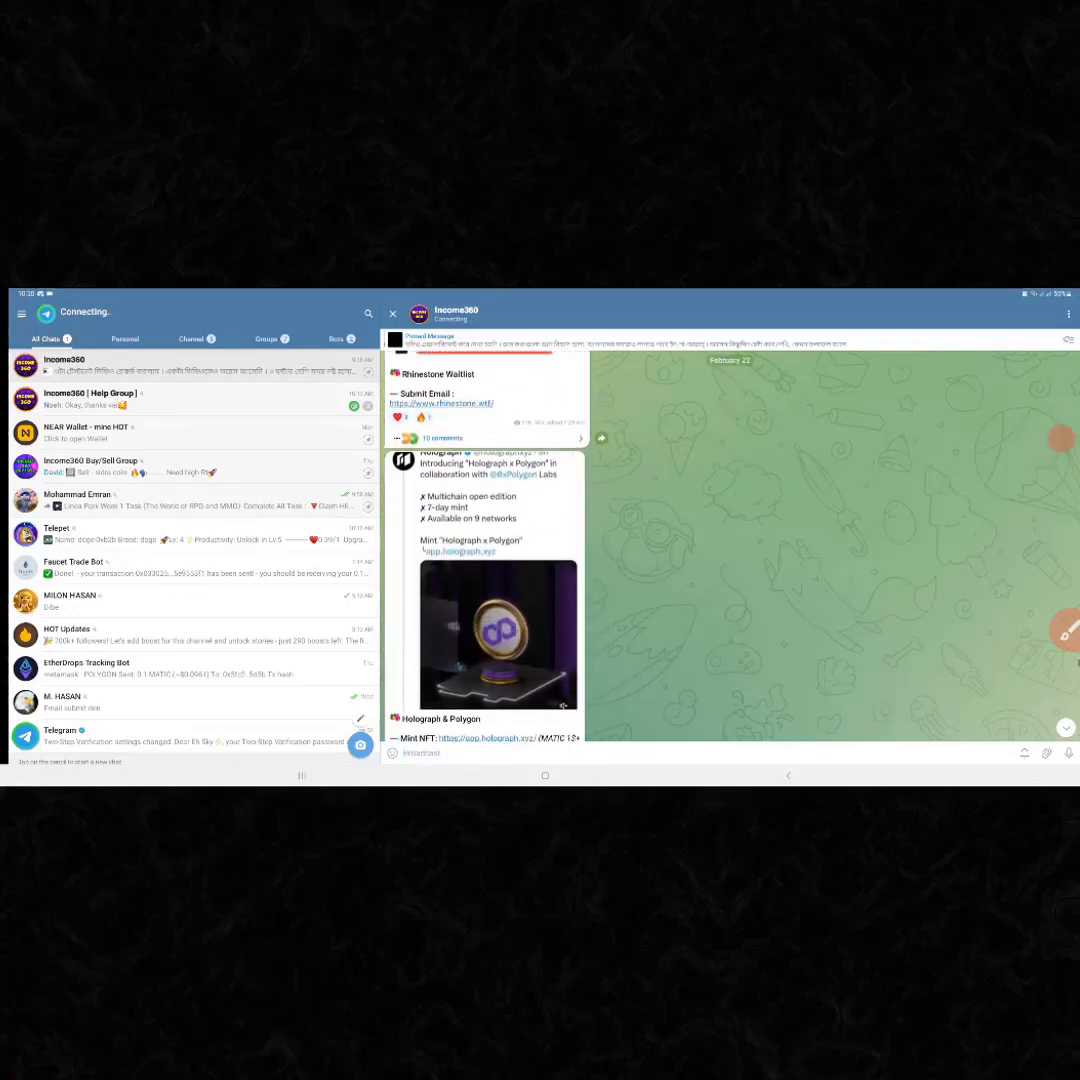
{"action": "scroll", "coordinate": [487, 550], "scroll_direction": "down", "scroll_amount": 3}
{"action": "scroll", "coordinate": [487, 550], "scroll_direction": "down", "scroll_amount": 3}
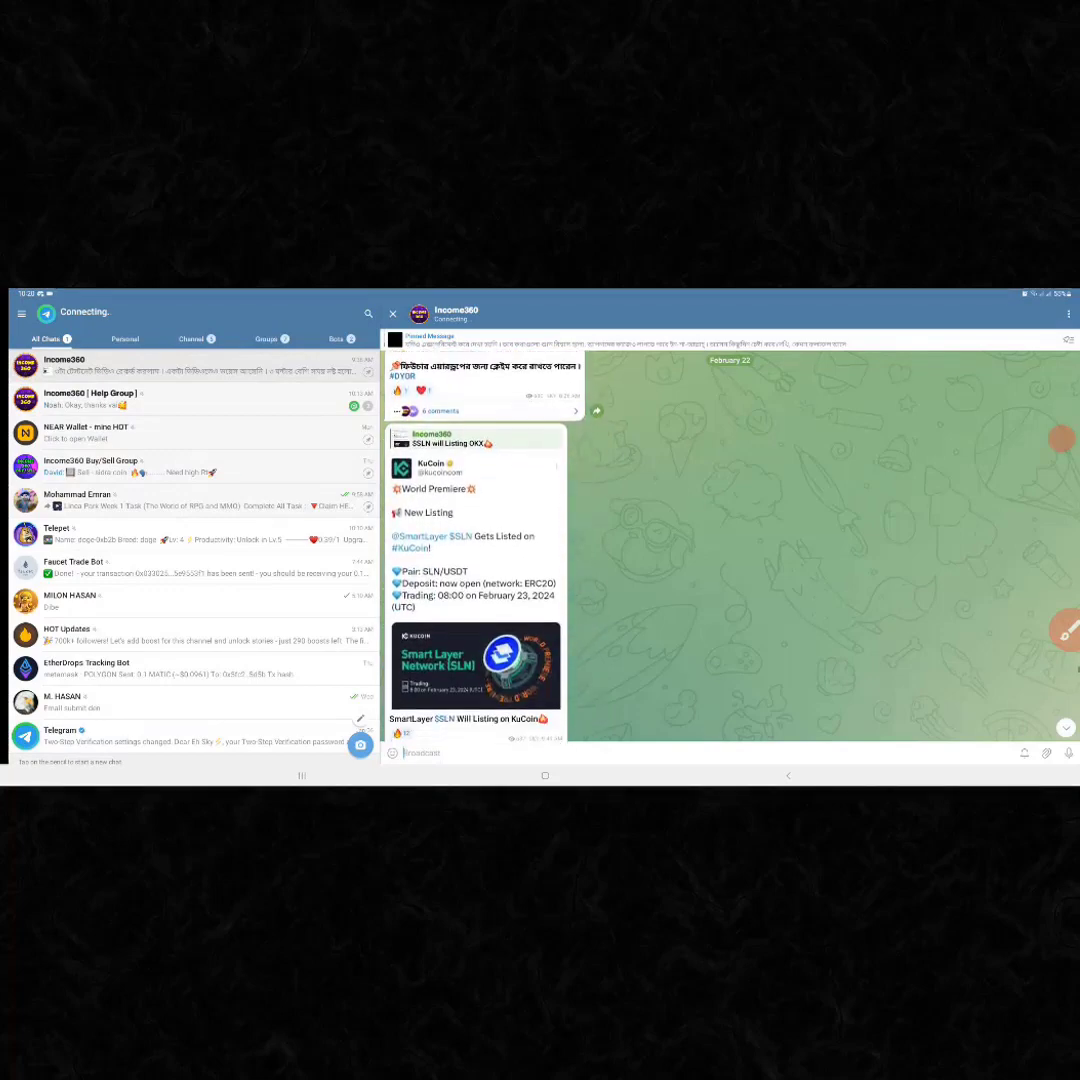
{"action": "scroll", "coordinate": [487, 550], "scroll_direction": "down", "scroll_amount": 3}
{"action": "scroll", "coordinate": [487, 550], "scroll_direction": "down", "scroll_amount": 3}
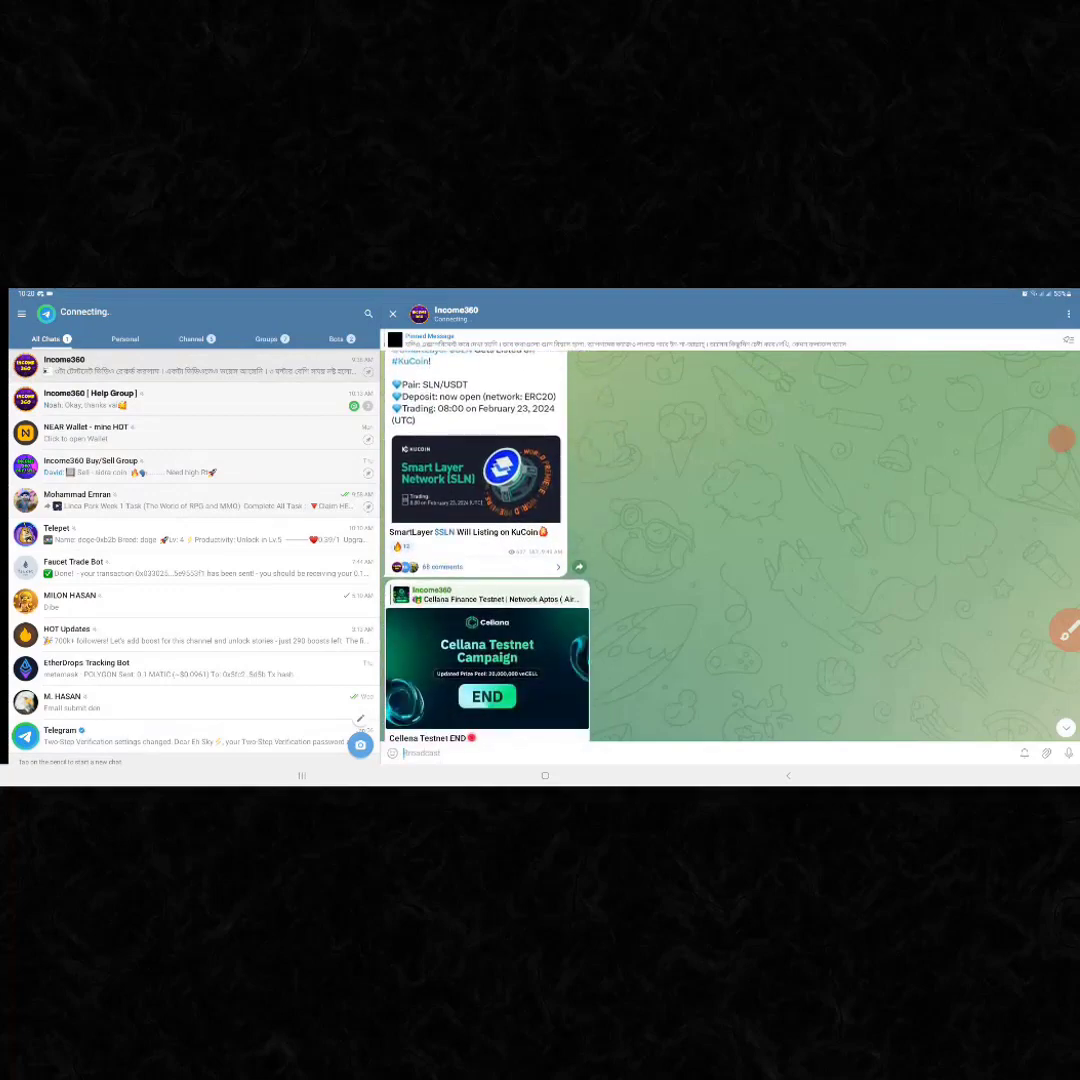
{"action": "scroll", "coordinate": [487, 550], "scroll_direction": "down", "scroll_amount": 3}
{"action": "scroll", "coordinate": [487, 550], "scroll_direction": "down", "scroll_amount": 3}
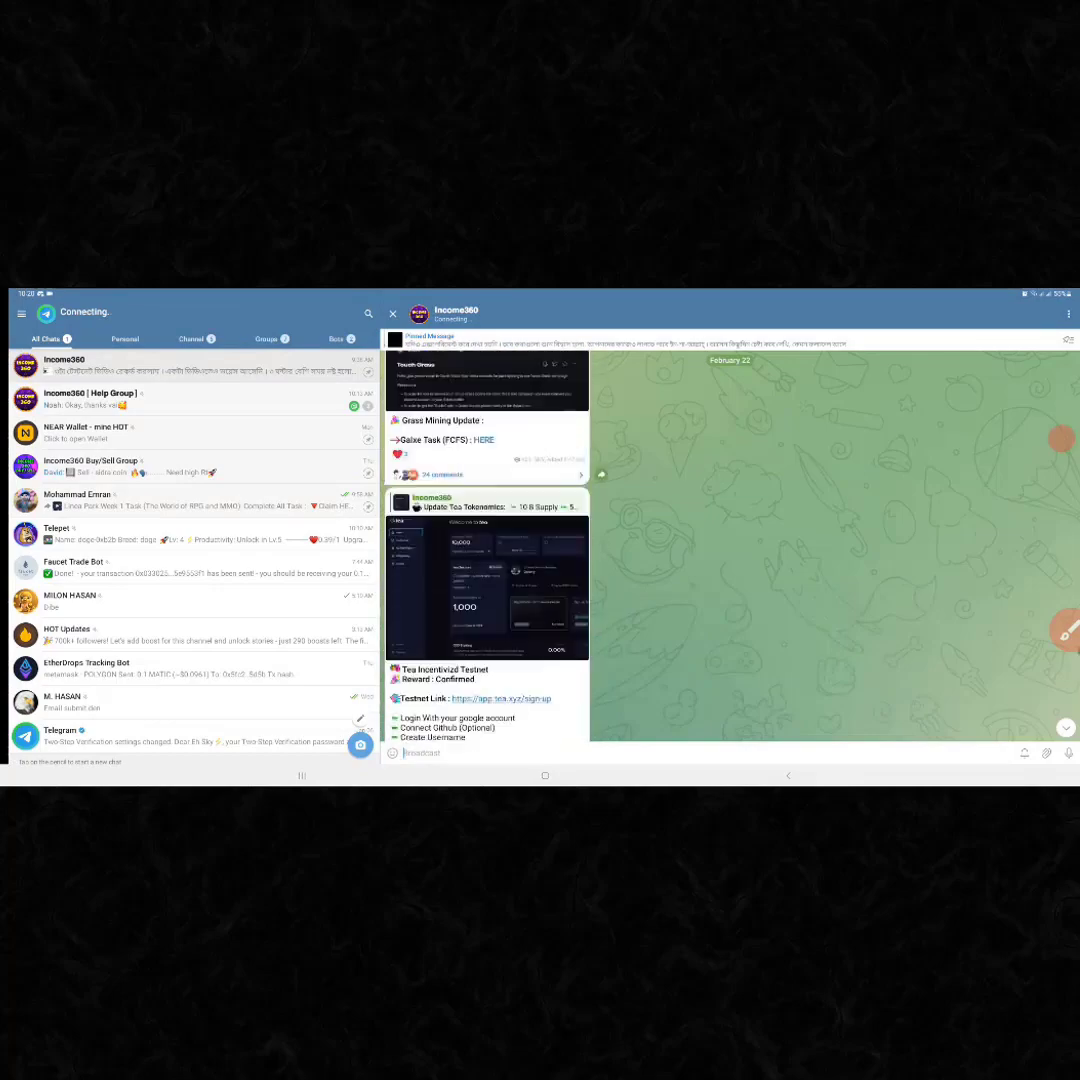
{"action": "scroll", "coordinate": [487, 550], "scroll_direction": "down", "scroll_amount": 3}
{"action": "scroll", "coordinate": [487, 550], "scroll_direction": "down", "scroll_amount": 3}
{"action": "scroll", "coordinate": [487, 550], "scroll_direction": "down", "scroll_amount": 3}
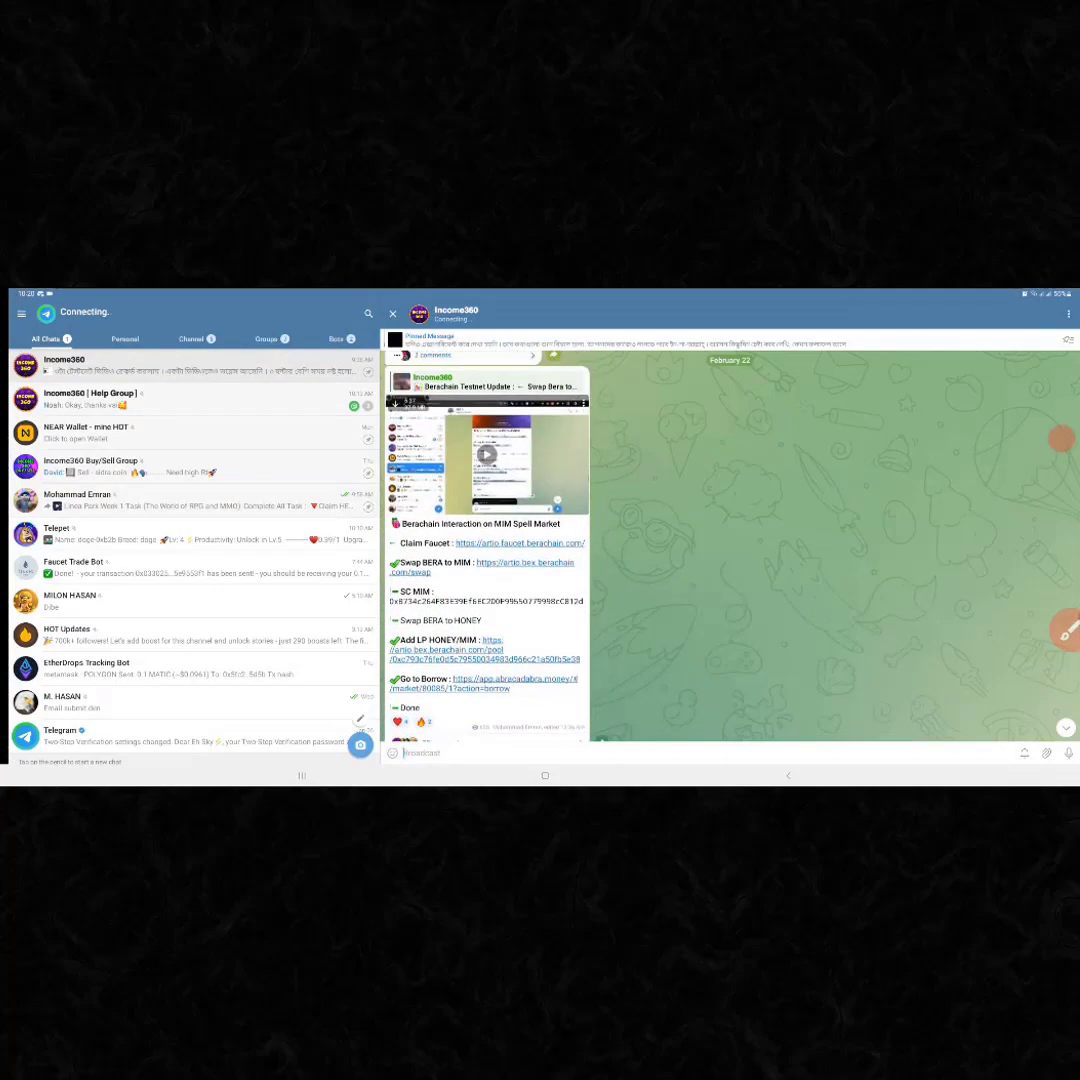